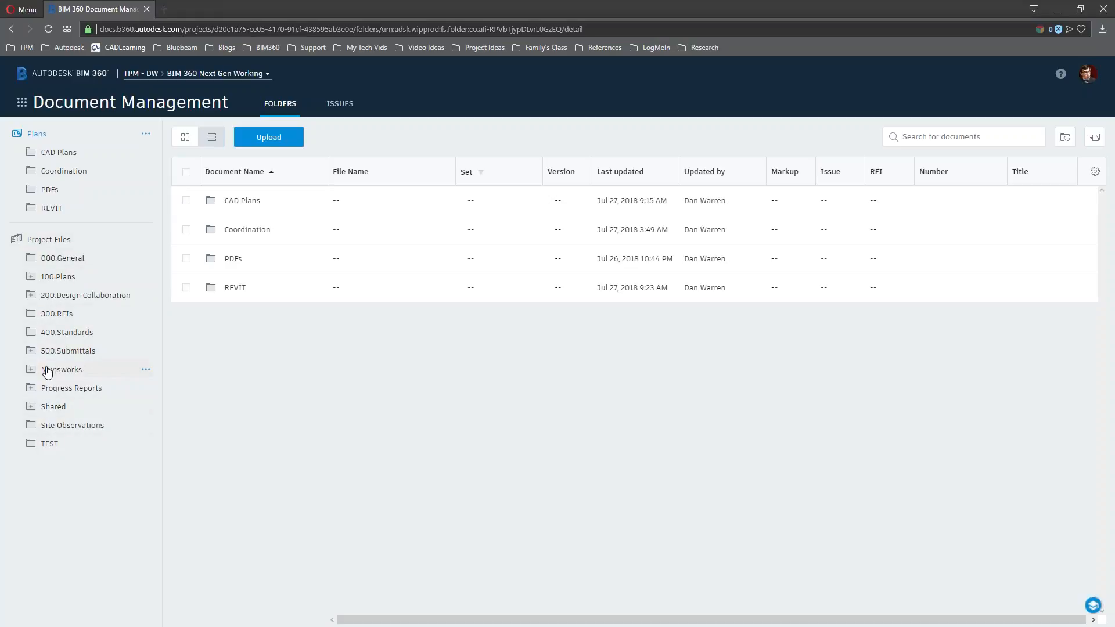
Expand the 200.Design Collaboration, ARCH and MEP folders and show MEP's contents
{"action": "left_click", "coordinate": [29, 296]}
{"action": "left_click", "coordinate": [45, 314]}
{"action": "left_click", "coordinate": [45, 352]}
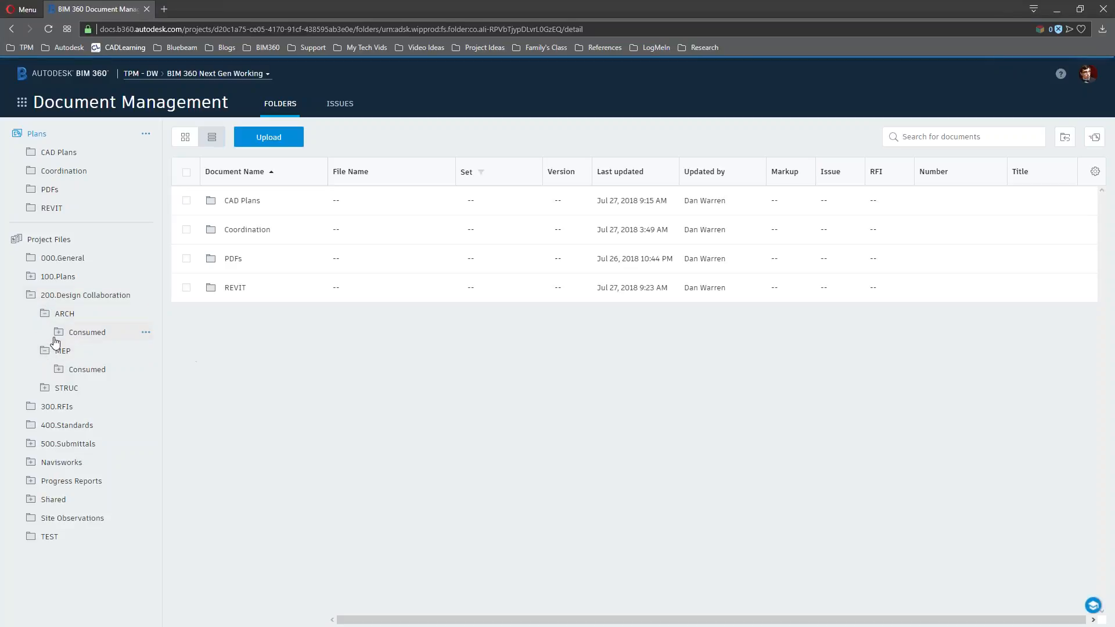
{"action": "left_click", "coordinate": [72, 348]}
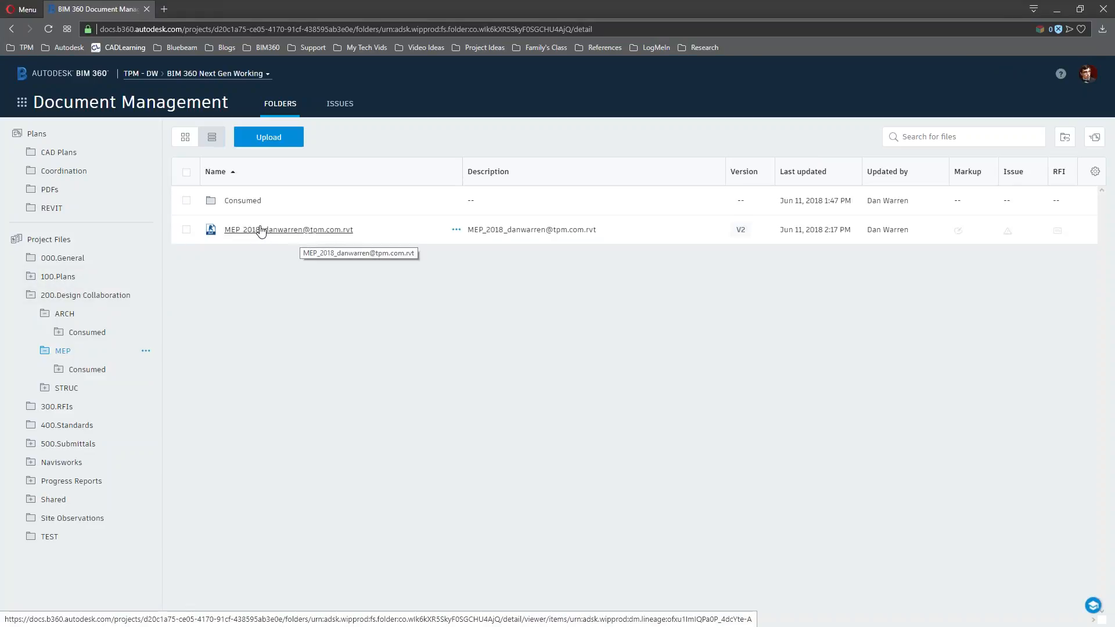
Browse the REVIT plans folder's sheet list, then open A101 - GROUND FLOOR
{"action": "left_click", "coordinate": [51, 208]}
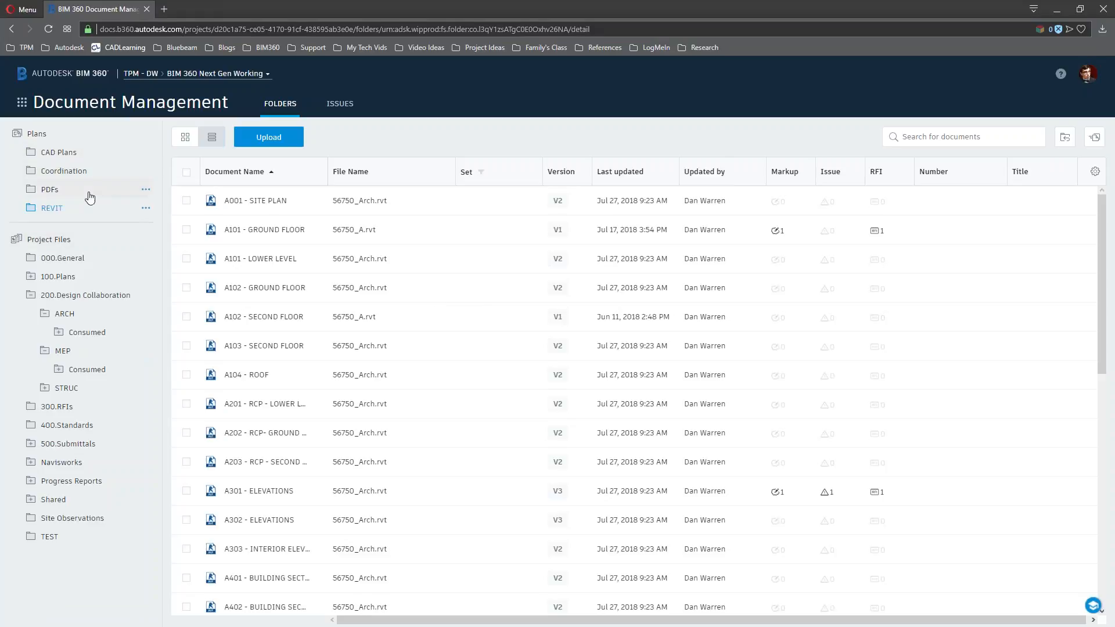
{"action": "scroll", "coordinate": [297, 270], "scroll_direction": "down", "scroll_amount": 1}
{"action": "scroll", "coordinate": [297, 270], "scroll_direction": "down", "scroll_amount": 10}
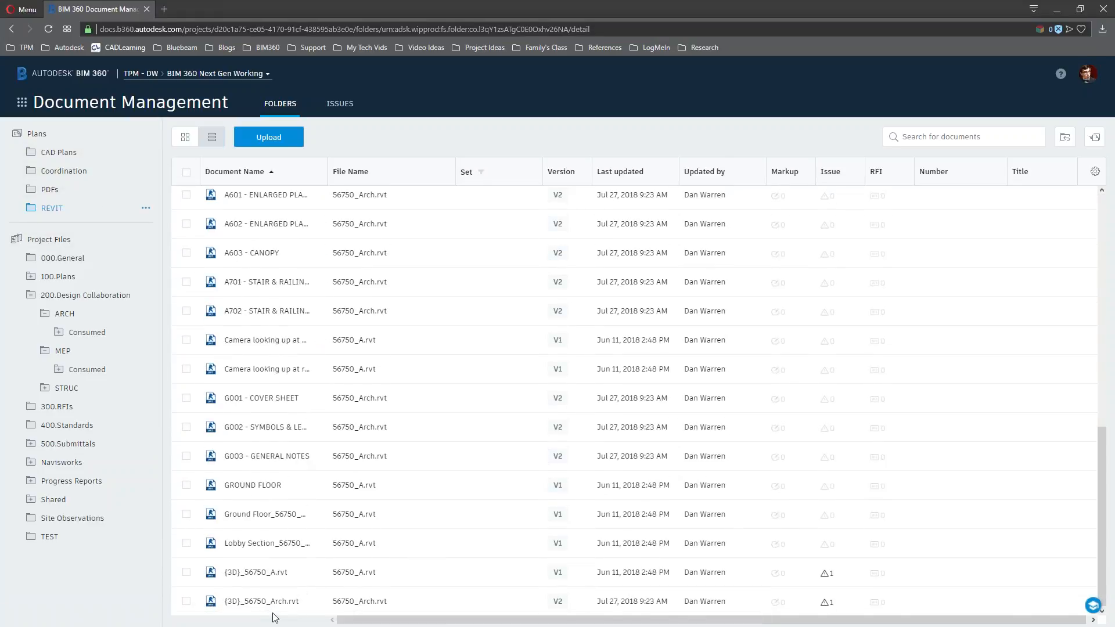
{"action": "left_click", "coordinate": [187, 573]}
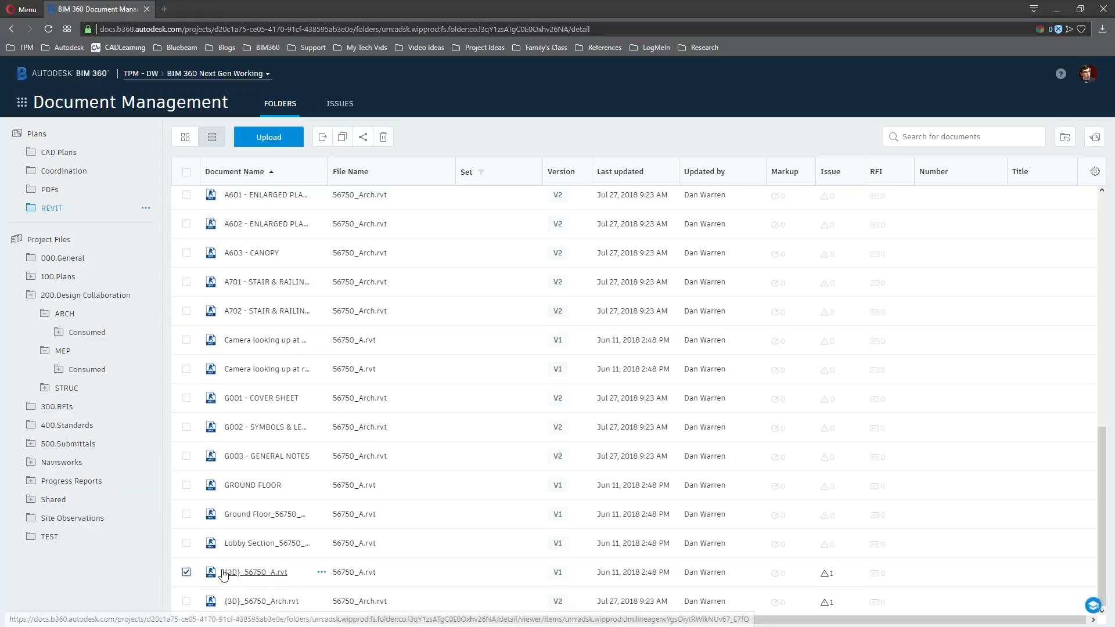
{"action": "left_click", "coordinate": [186, 573]}
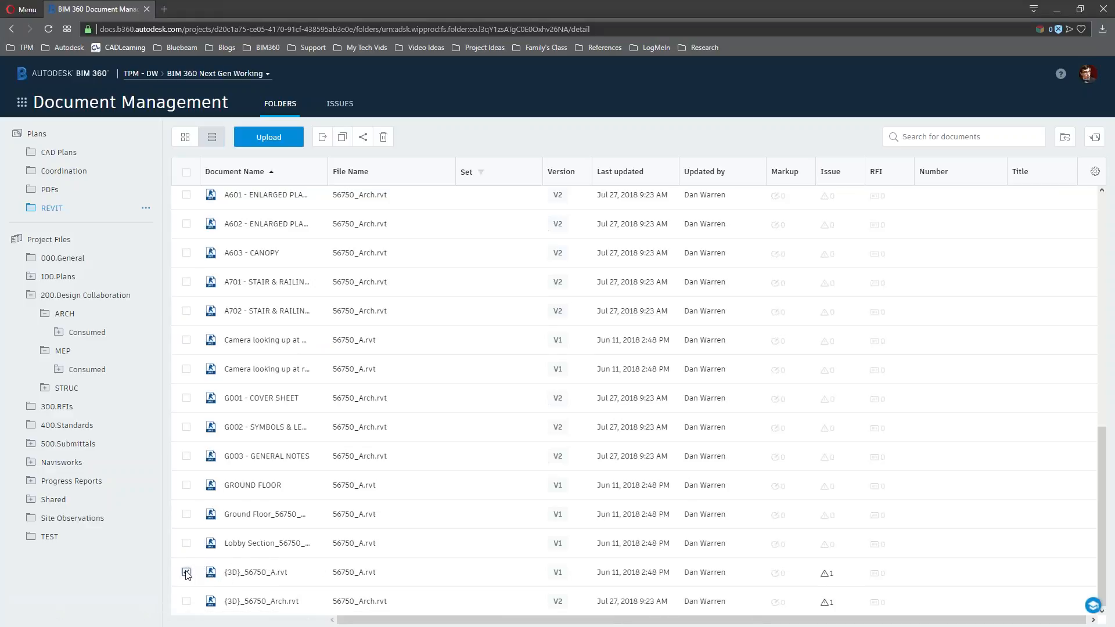
{"action": "scroll", "coordinate": [305, 465], "scroll_direction": "up", "scroll_amount": 10}
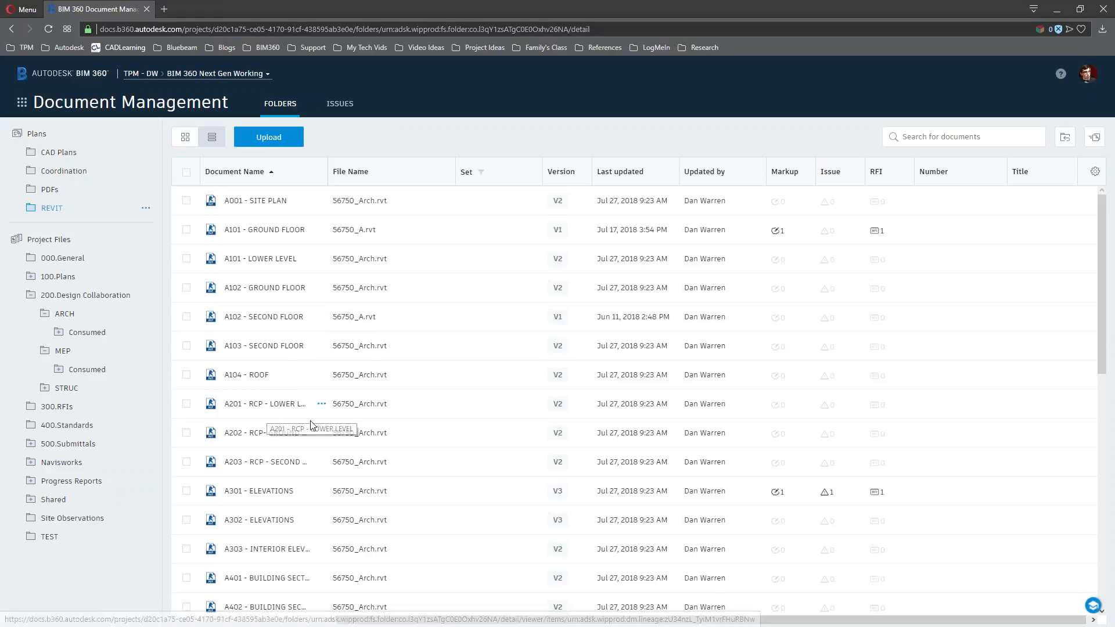
{"action": "left_click", "coordinate": [262, 231]}
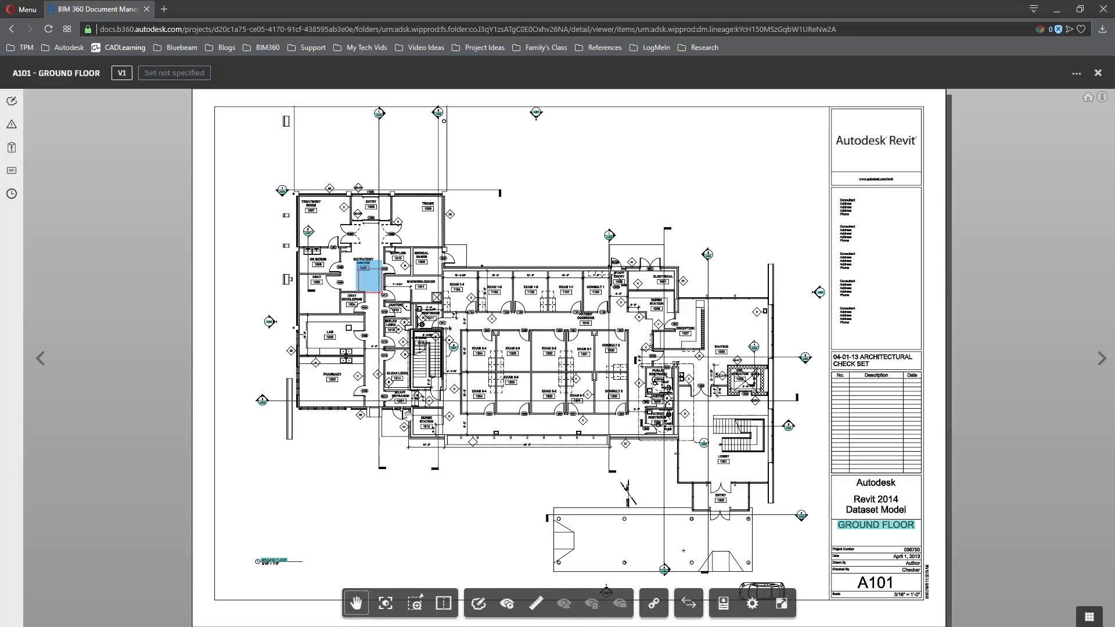
Zoom and pan A101 - GROUND FLOOR to the exam rooms and show its empty Issues list
{"action": "scroll", "coordinate": [482, 395], "scroll_direction": "up", "scroll_amount": 4}
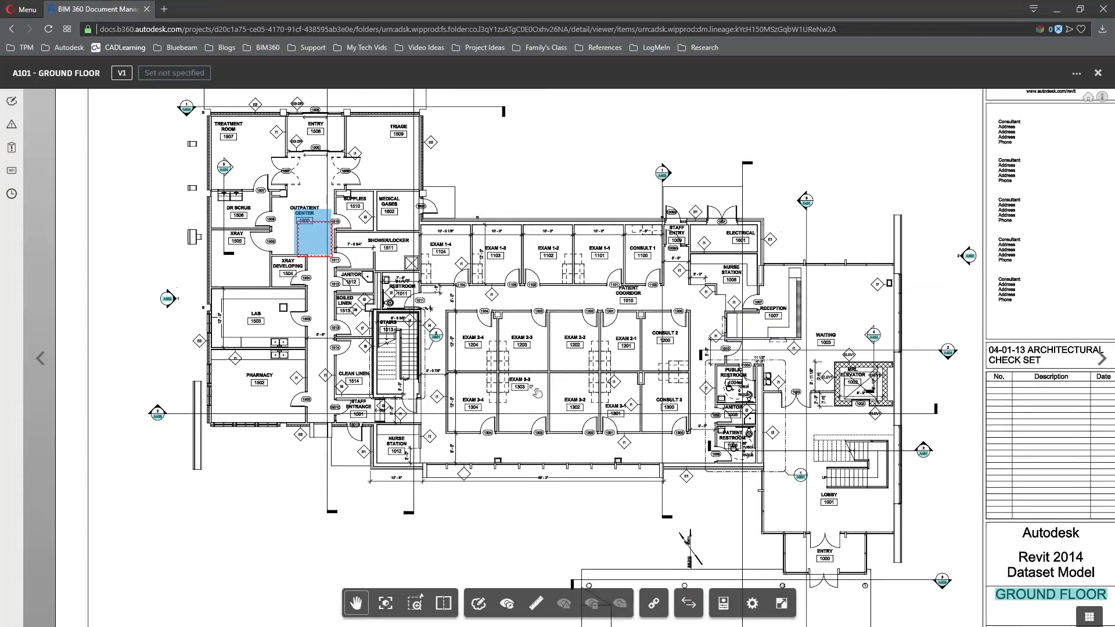
{"action": "scroll", "coordinate": [519, 394], "scroll_direction": "up", "scroll_amount": 3}
{"action": "left_click_drag", "start_coordinate": [519, 394], "coordinate": [536, 467]}
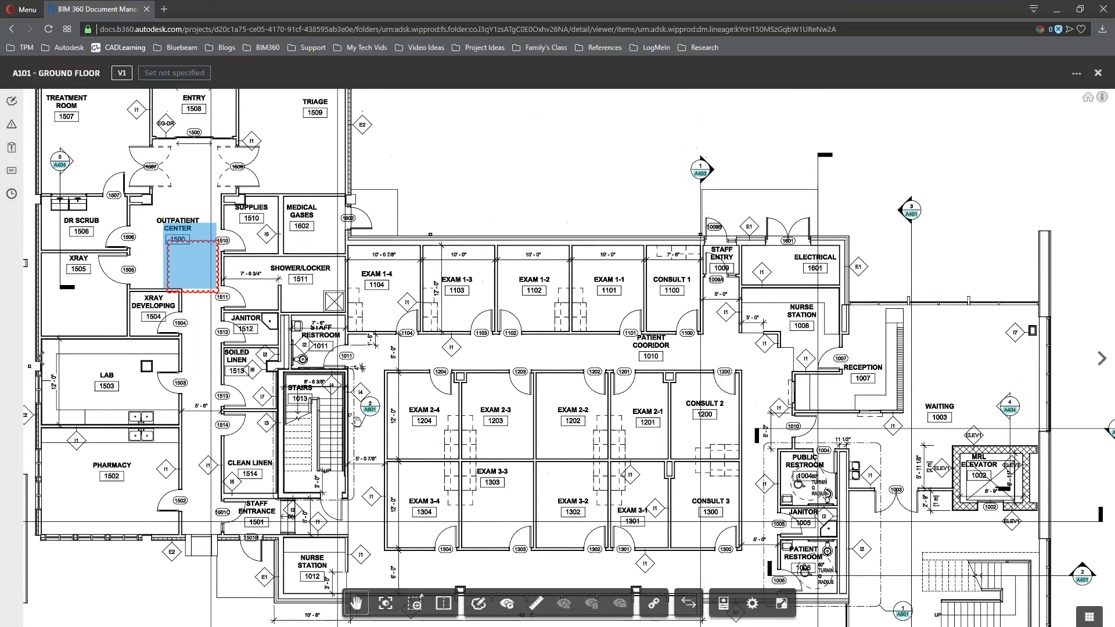
{"action": "left_click_drag", "start_coordinate": [463, 346], "coordinate": [479, 373]}
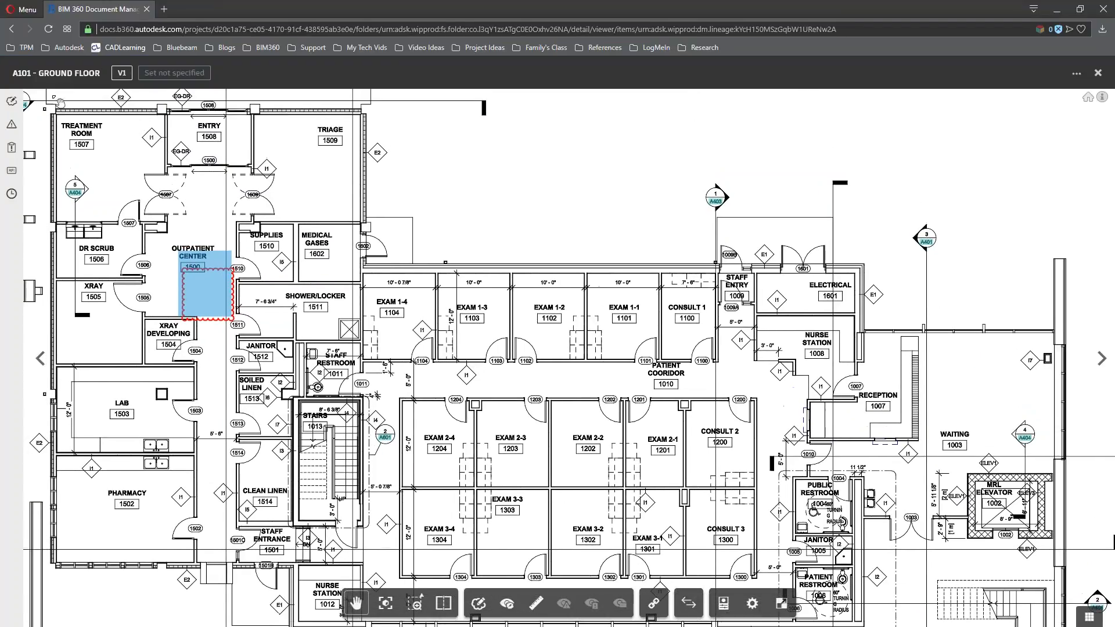
{"action": "left_click", "coordinate": [12, 125]}
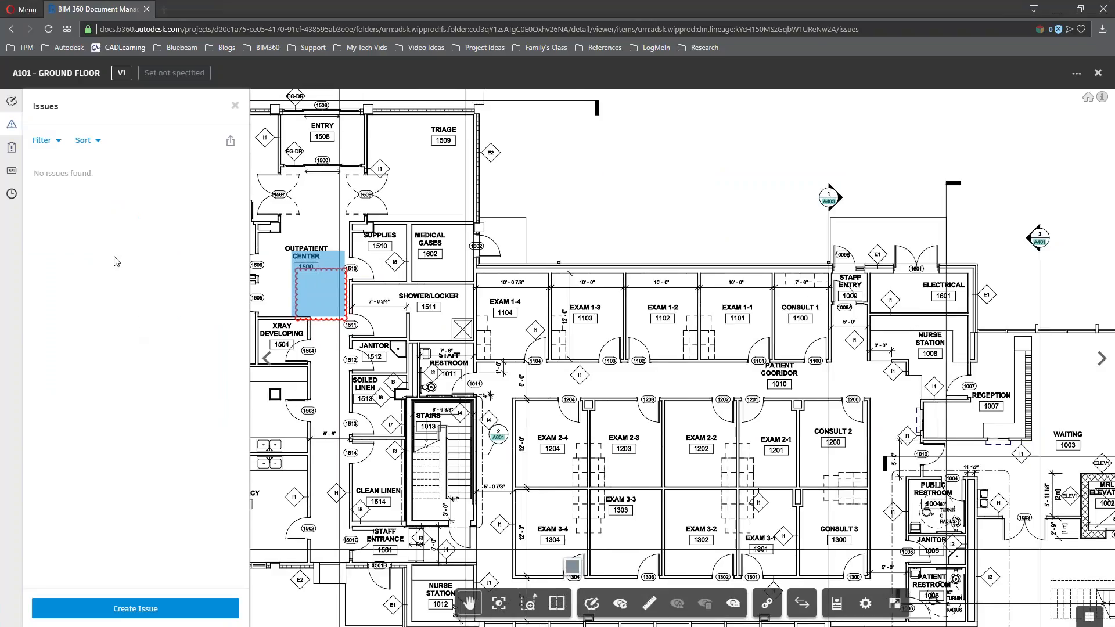
{"action": "scroll", "coordinate": [598, 376], "scroll_direction": "up", "scroll_amount": 3}
{"action": "left_click_drag", "start_coordinate": [720, 470], "coordinate": [643, 280]}
{"action": "scroll", "coordinate": [605, 489], "scroll_direction": "up", "scroll_amount": 3}
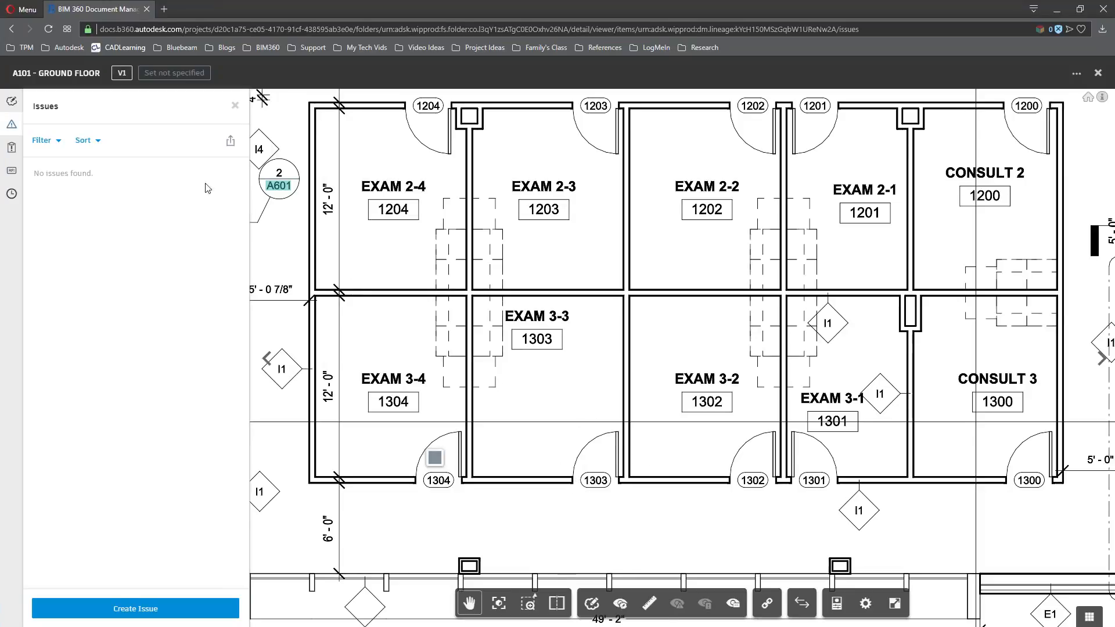
Pin a new issue at the exam 1303/1302 doors titled 'Need new door security update', described 'useful description'
{"action": "left_click", "coordinate": [169, 606]}
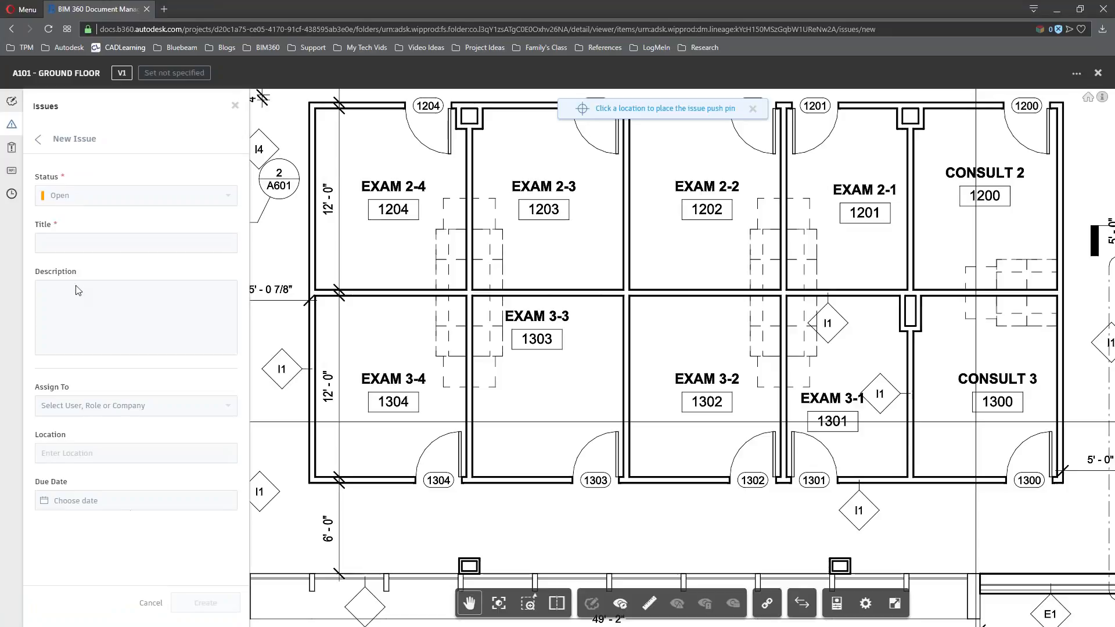
{"action": "left_click", "coordinate": [599, 478]}
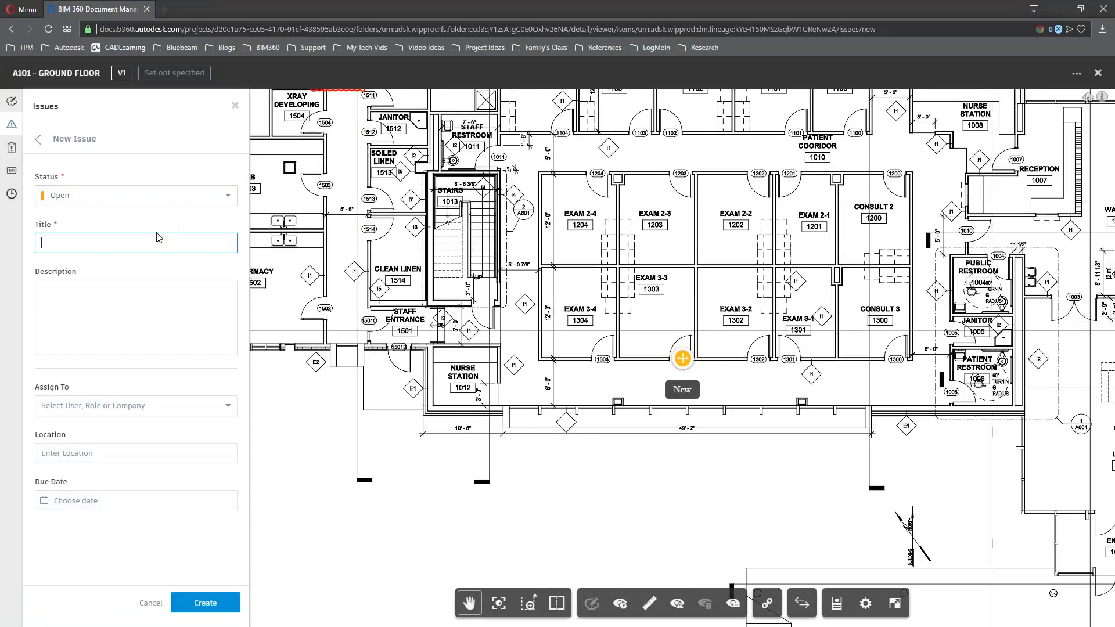
{"action": "type", "text": "Need new door security update"}
{"action": "key", "text": "Tab"}
{"action": "type", "text": "use"}
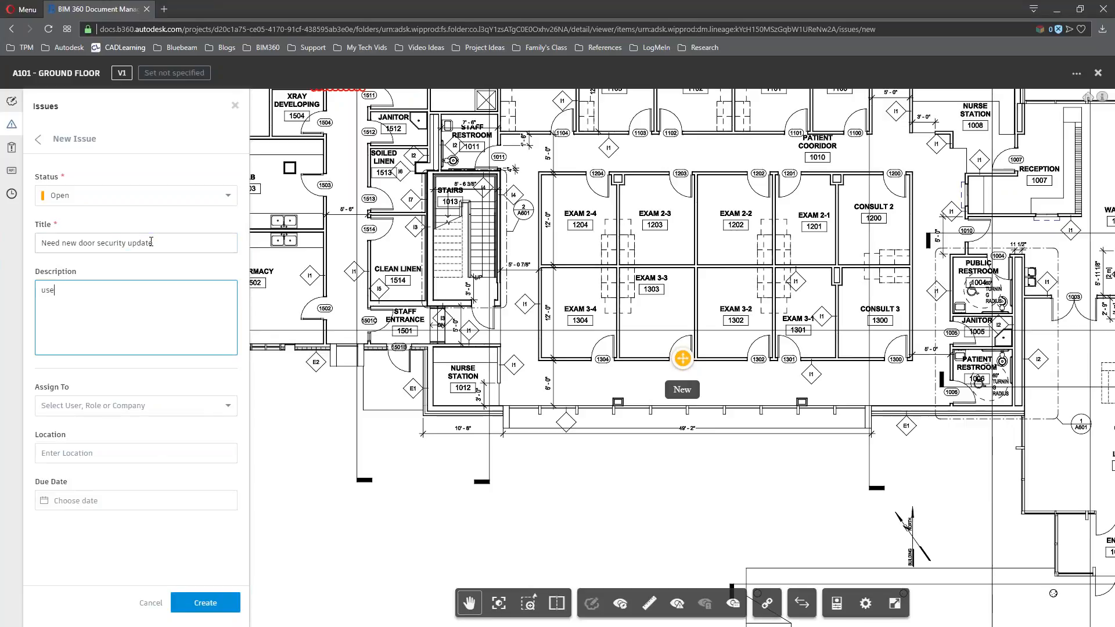
{"action": "type", "text": "ful descripti"}
{"action": "key", "text": "BackSpace"}
{"action": "key", "text": "BackSpace"}
{"action": "key", "text": "BackSpace"}
{"action": "key", "text": "BackSpace"}
{"action": "key", "text": "BackSpace"}
{"action": "type", "text": "iption"}
Assign the issue to the trainee user, set its due date to Aug 4, and create it
{"action": "key", "text": "Tab"}
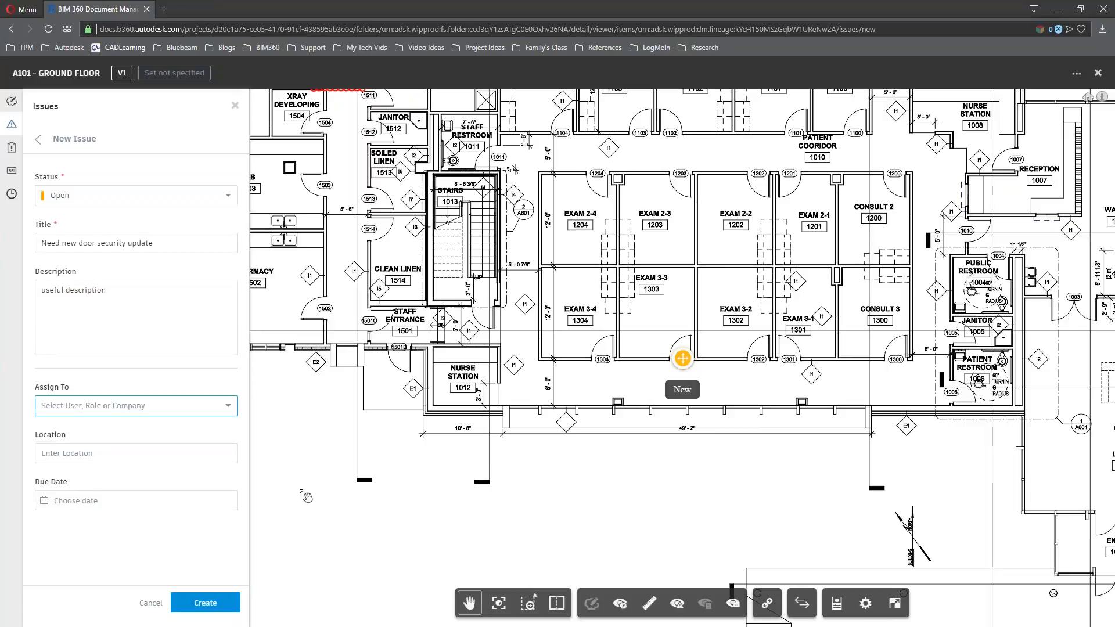
{"action": "left_click", "coordinate": [221, 406]}
{"action": "scroll", "coordinate": [180, 463], "scroll_direction": "down", "scroll_amount": 3}
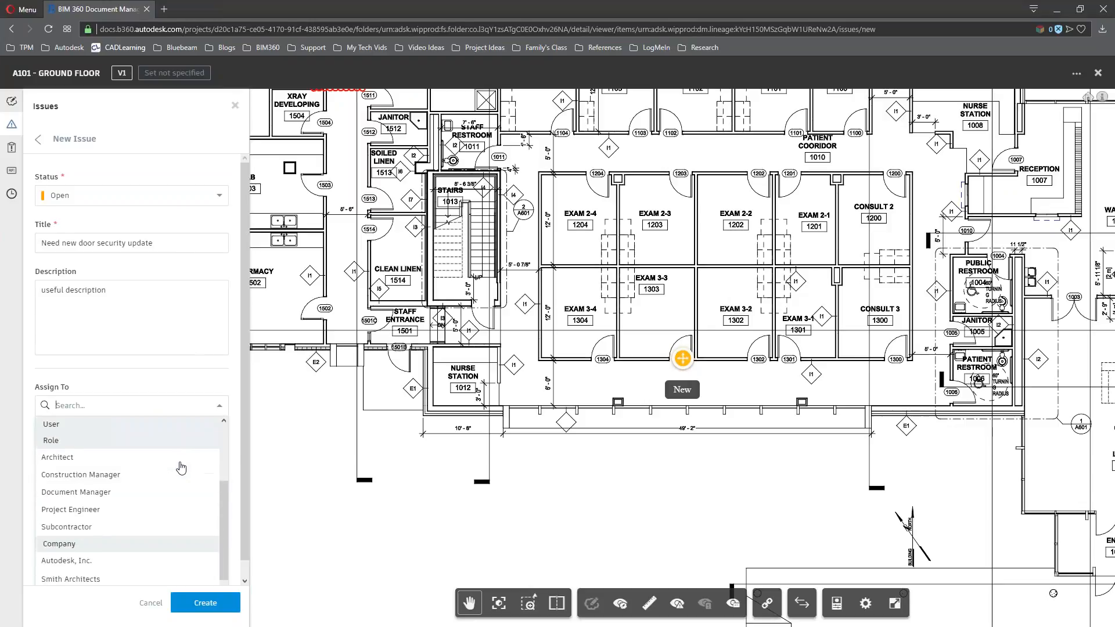
{"action": "scroll", "coordinate": [168, 509], "scroll_direction": "up", "scroll_amount": 3}
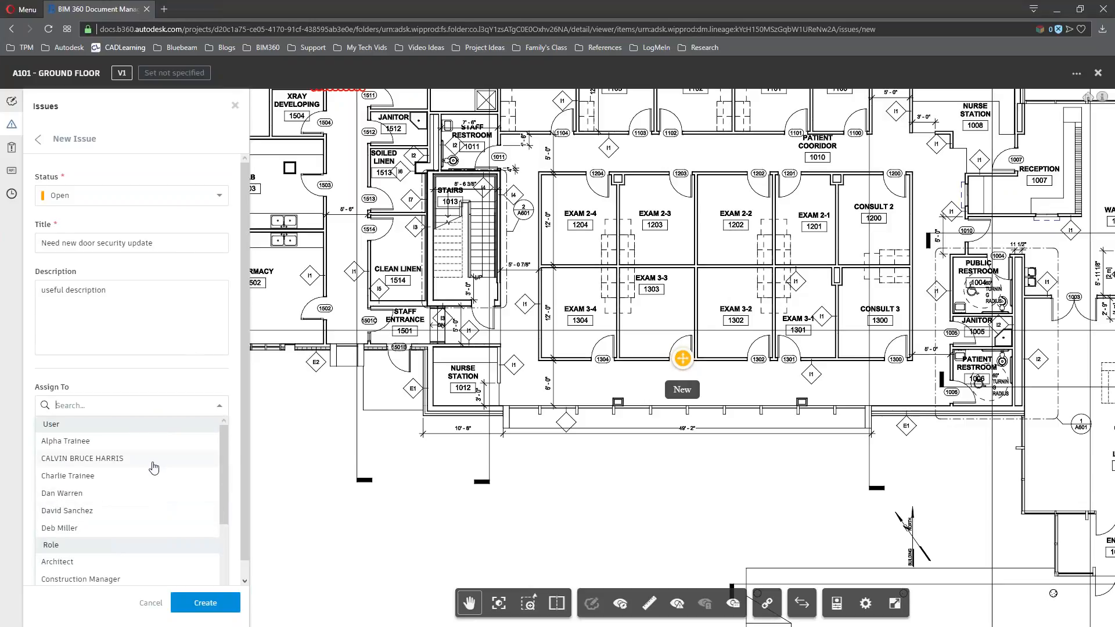
{"action": "scroll", "coordinate": [148, 490], "scroll_direction": "down", "scroll_amount": 3}
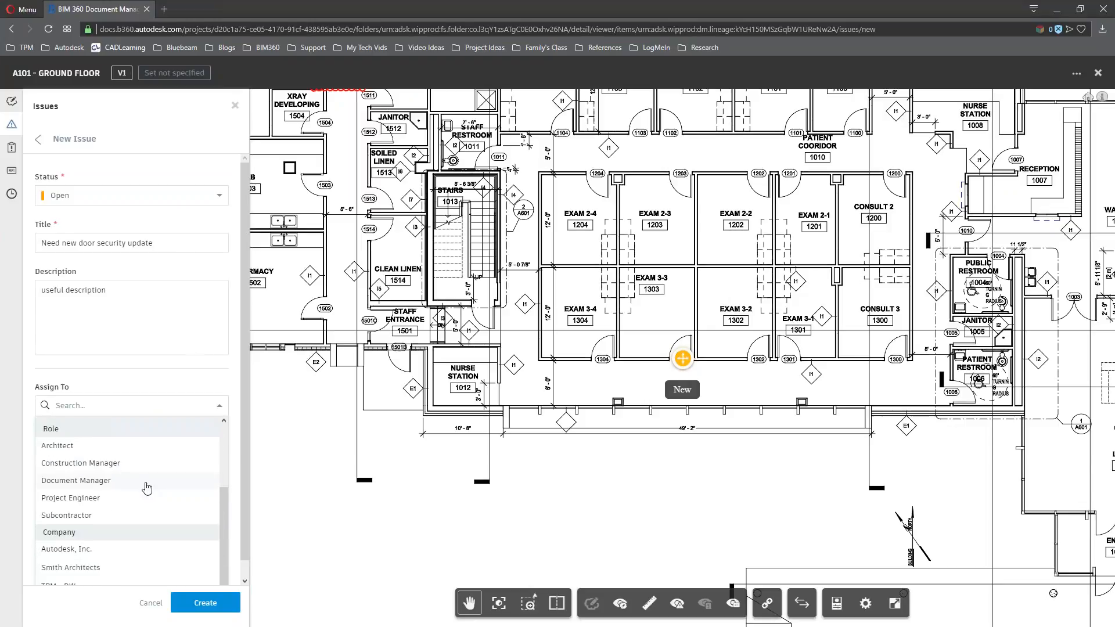
{"action": "scroll", "coordinate": [148, 491], "scroll_direction": "down", "scroll_amount": 1}
{"action": "scroll", "coordinate": [126, 537], "scroll_direction": "up", "scroll_amount": 3}
{"action": "scroll", "coordinate": [126, 533], "scroll_direction": "up", "scroll_amount": 3}
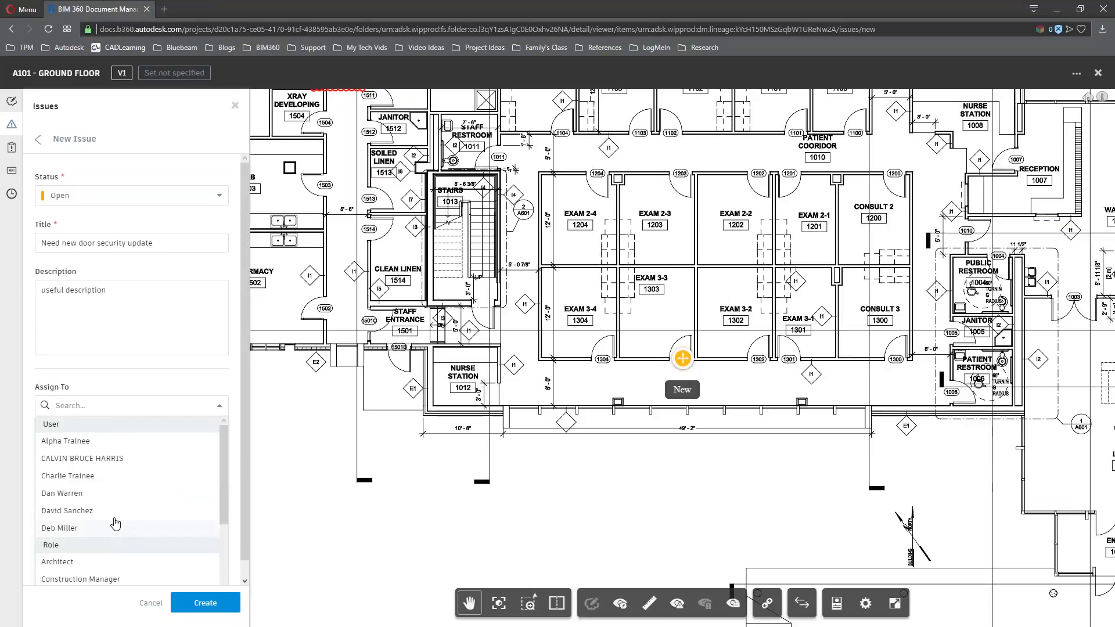
{"action": "left_click", "coordinate": [93, 443]}
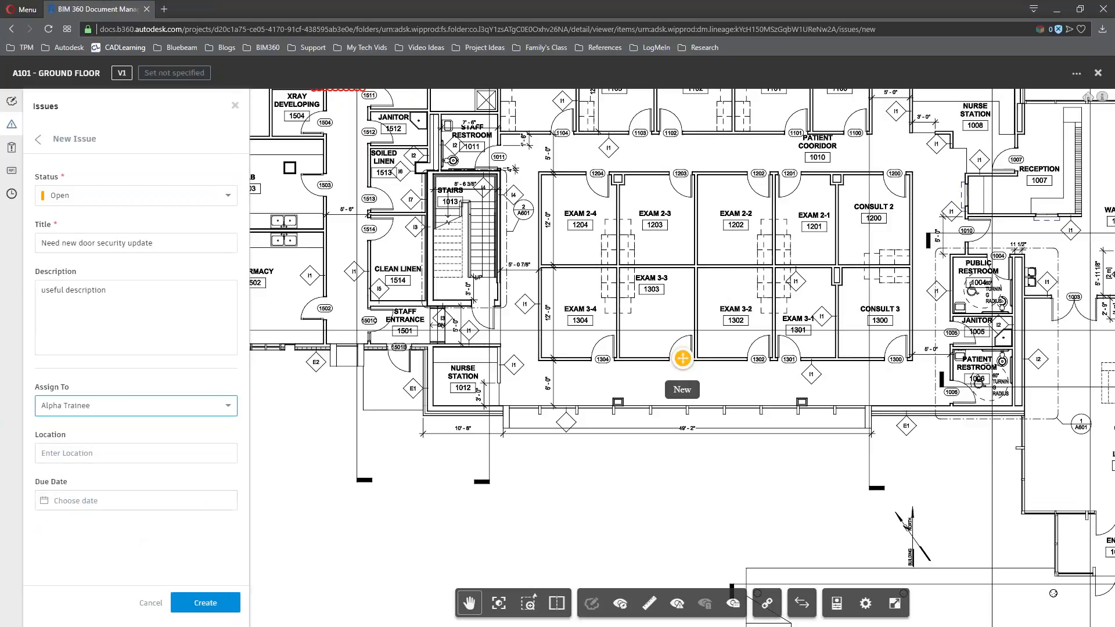
{"action": "left_click", "coordinate": [125, 503]}
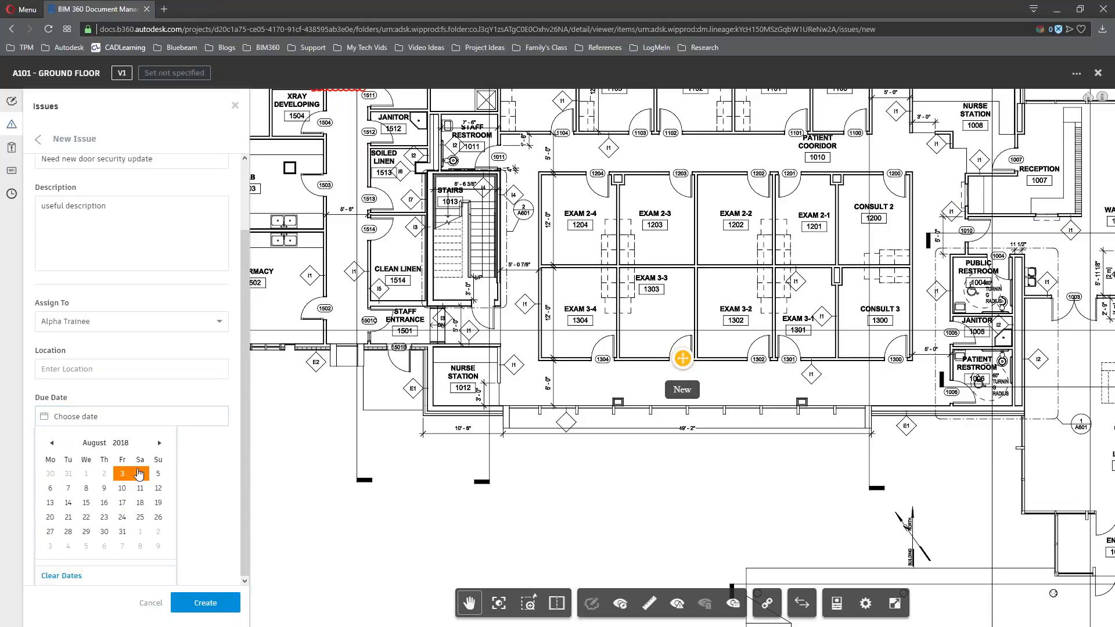
{"action": "left_click", "coordinate": [140, 473]}
{"action": "left_click", "coordinate": [219, 606]}
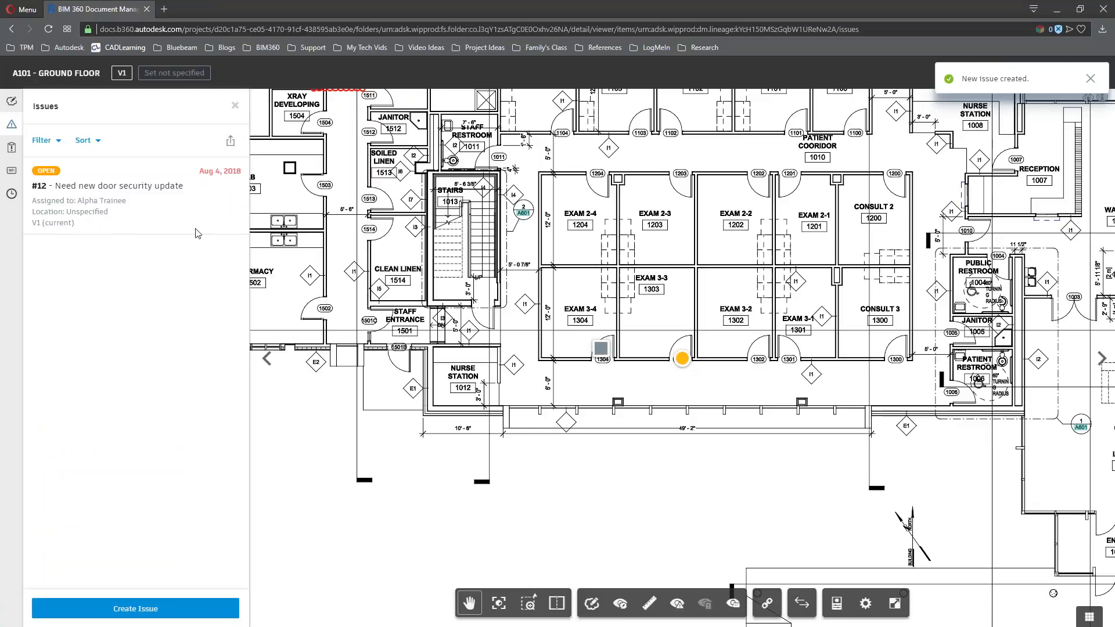
Open issue #12's details and view its empty Attachments tab
{"action": "left_click", "coordinate": [177, 214]}
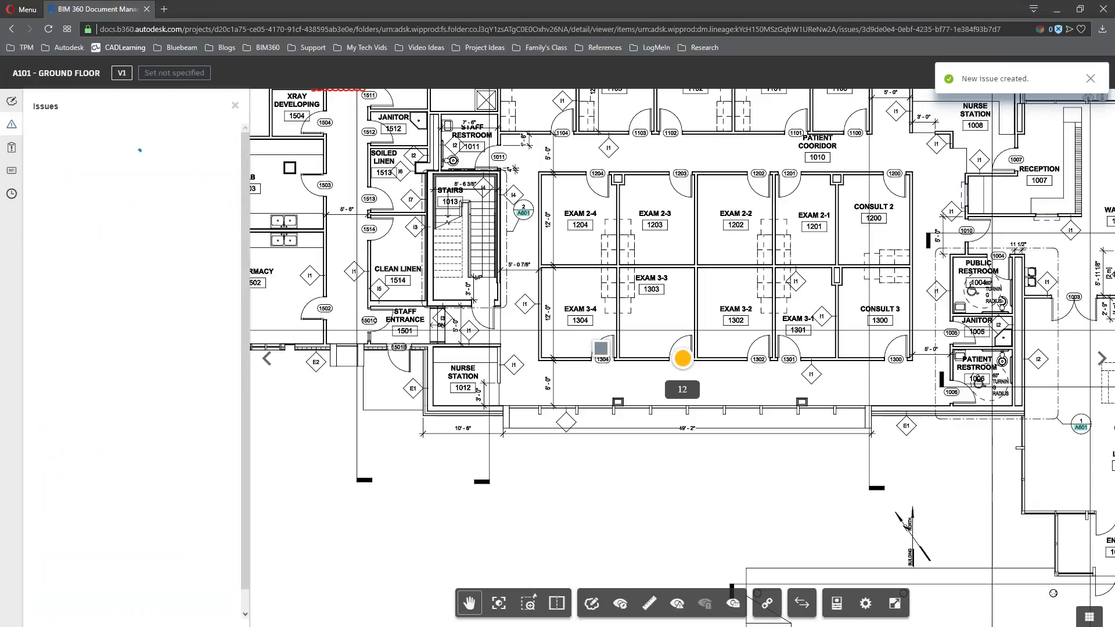
{"action": "left_click", "coordinate": [132, 212]}
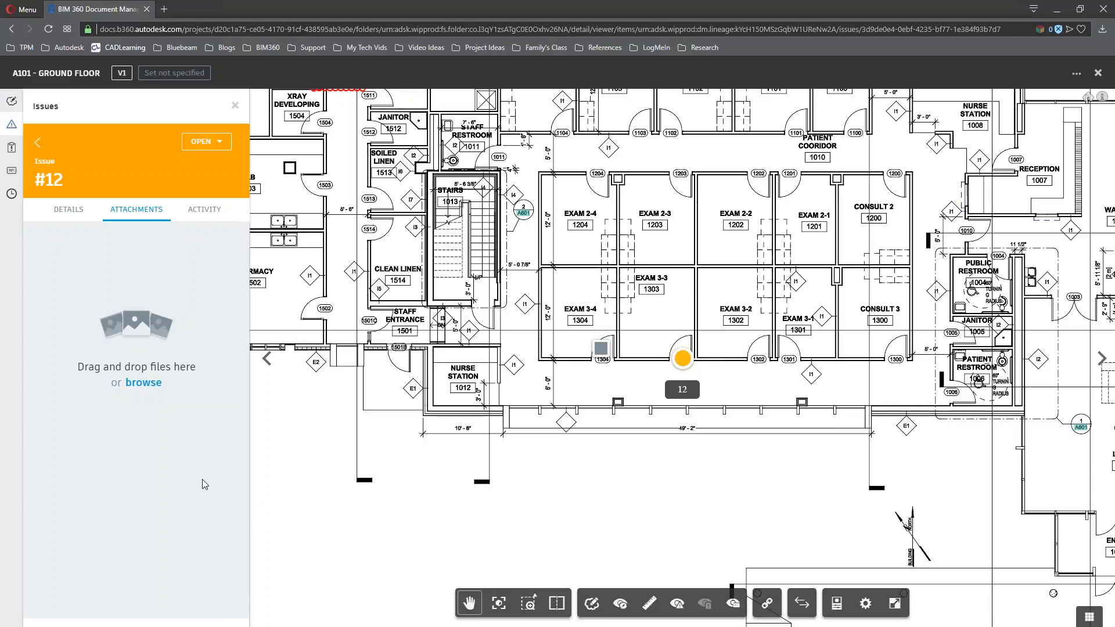
{"action": "left_click_drag", "start_coordinate": [395, 311], "coordinate": [432, 395]}
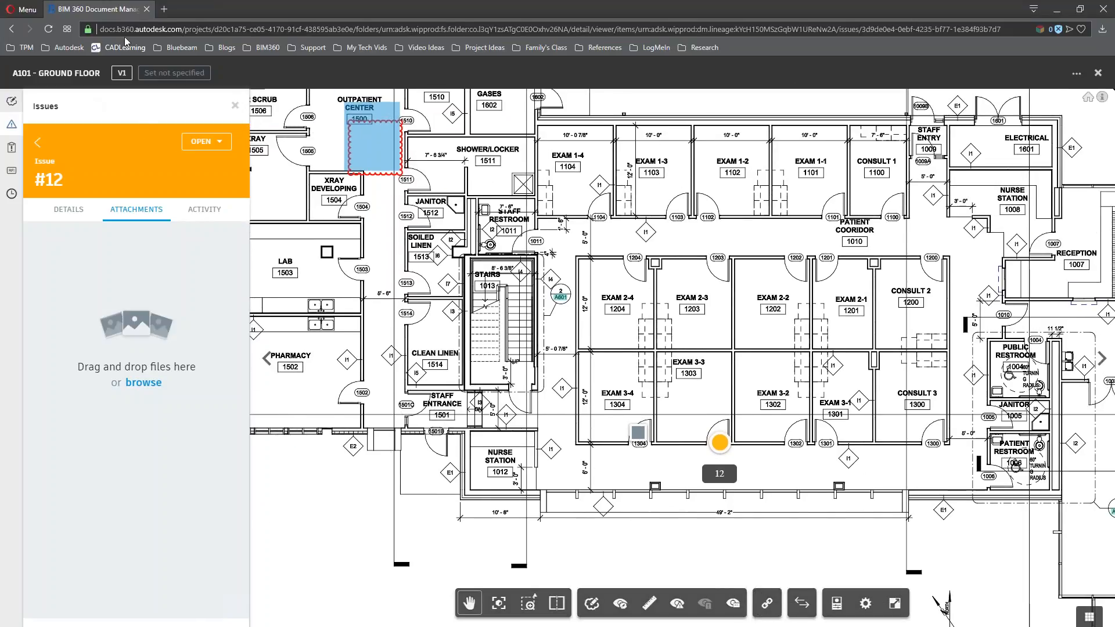
Switch to sheet A101 - LOWER LEVEL and preview the linked A404 Building Sections before returning
{"action": "left_click", "coordinate": [1097, 72]}
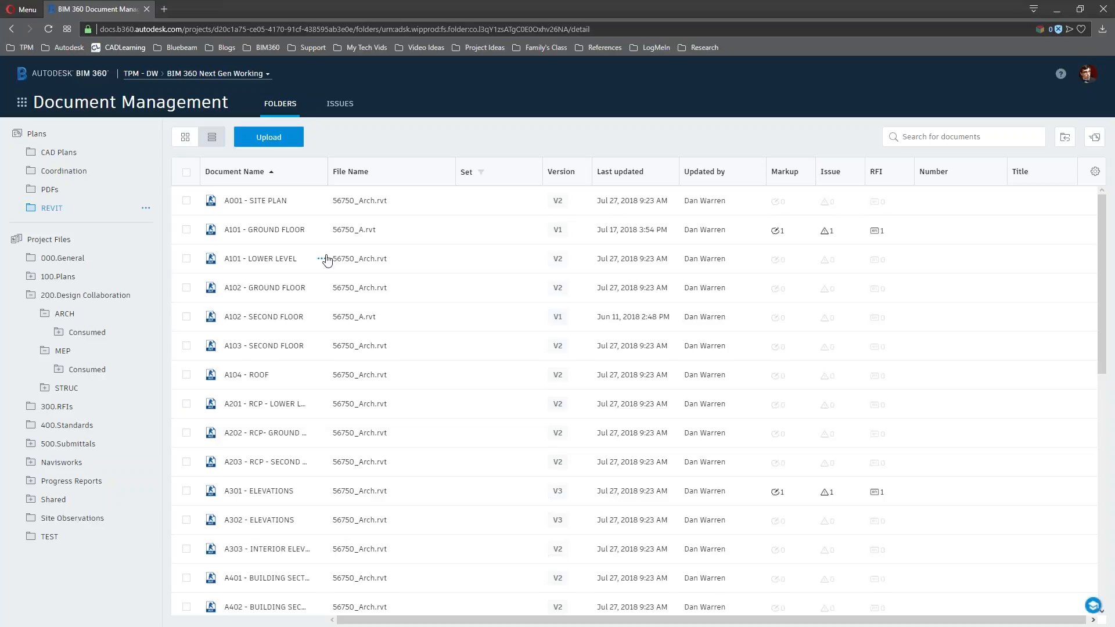
{"action": "left_click", "coordinate": [258, 259]}
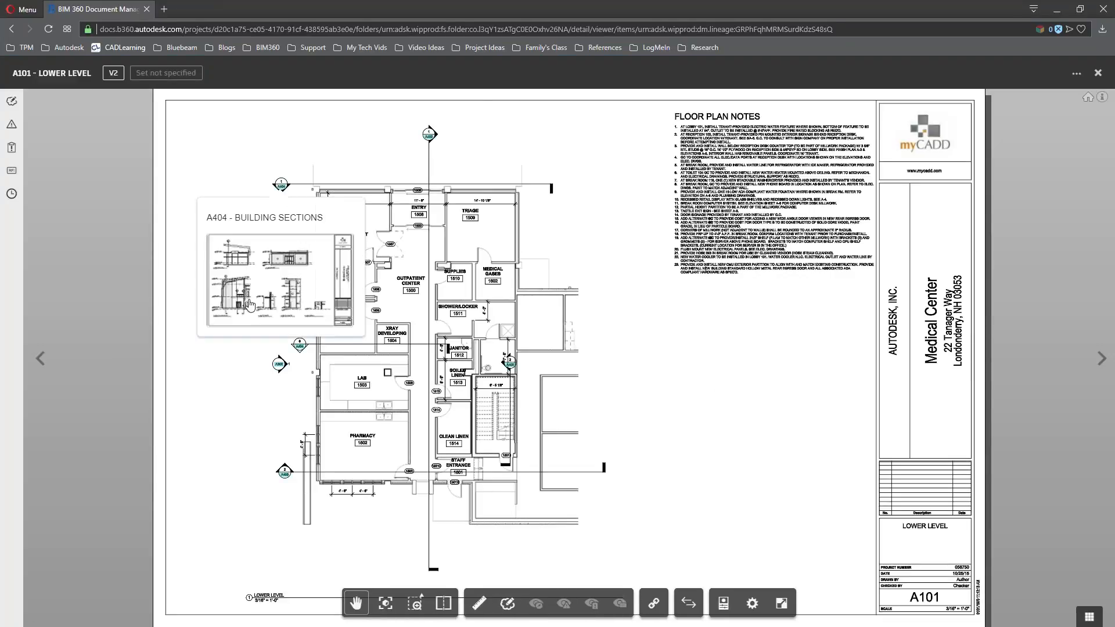
{"action": "scroll", "coordinate": [414, 343], "scroll_direction": "up", "scroll_amount": 1}
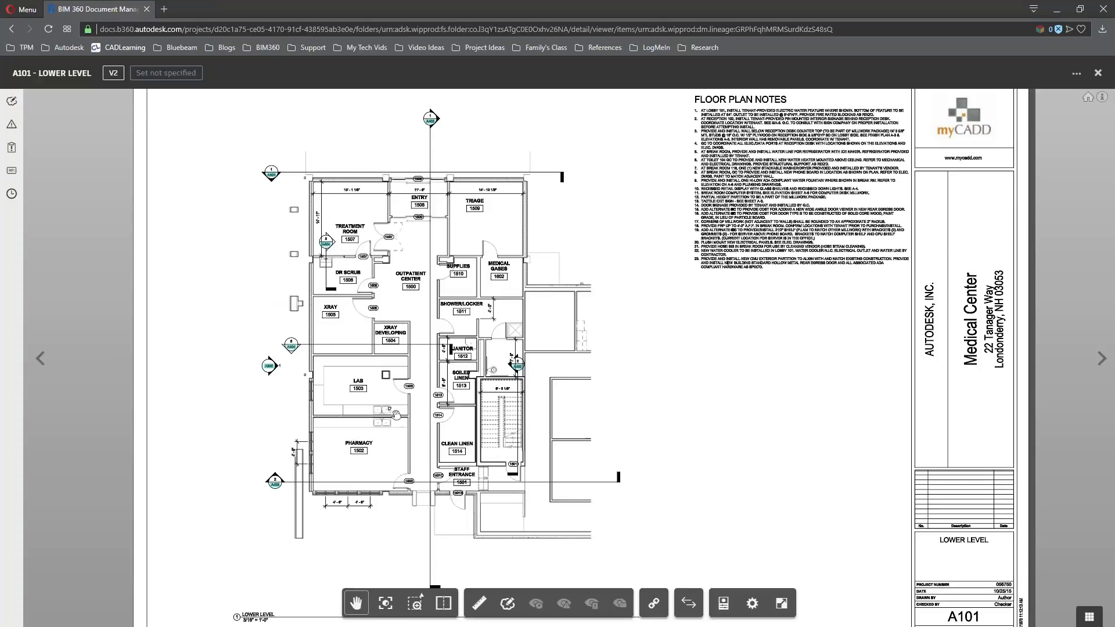
{"action": "scroll", "coordinate": [324, 374], "scroll_direction": "up", "scroll_amount": 1}
{"action": "scroll", "coordinate": [310, 367], "scroll_direction": "up", "scroll_amount": 3}
{"action": "mouse_move", "coordinate": [266, 331]}
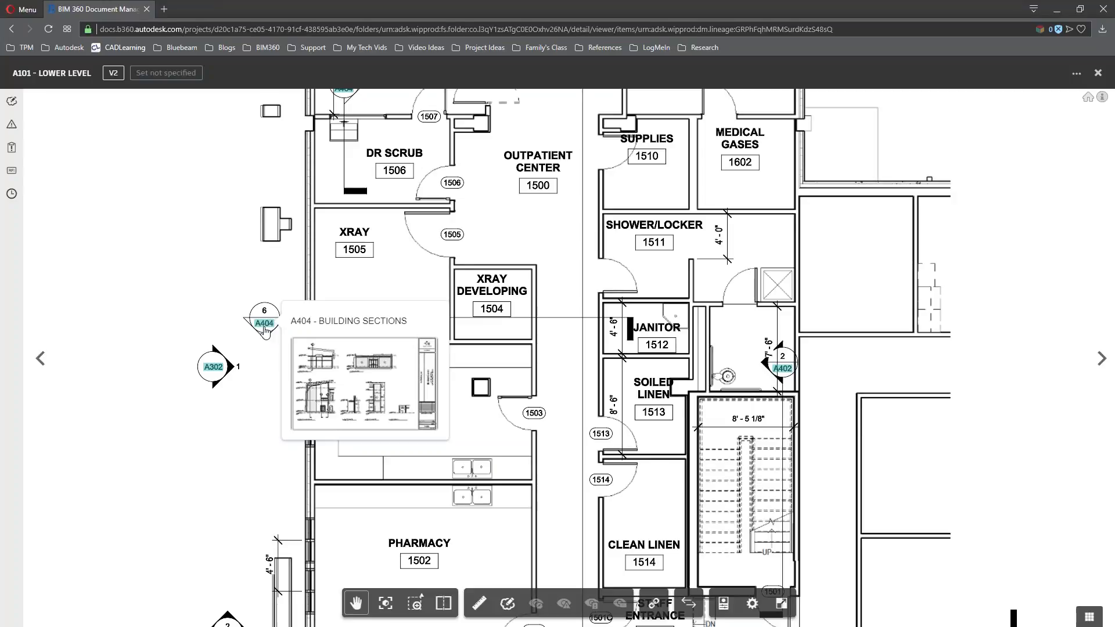
{"action": "left_click", "coordinate": [264, 329]}
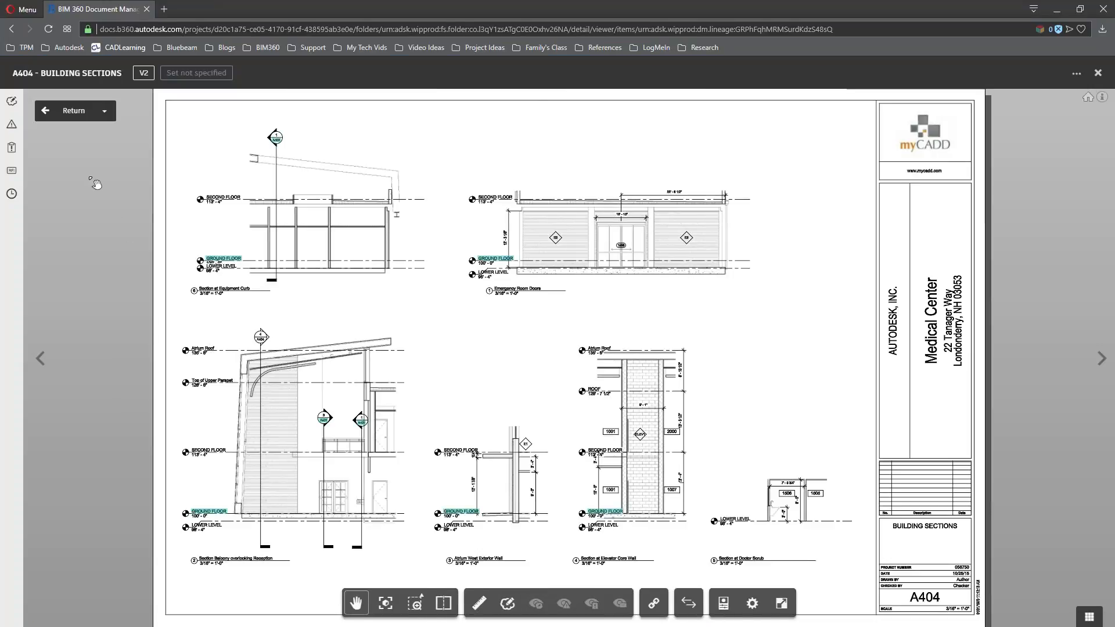
{"action": "left_click", "coordinate": [47, 112]}
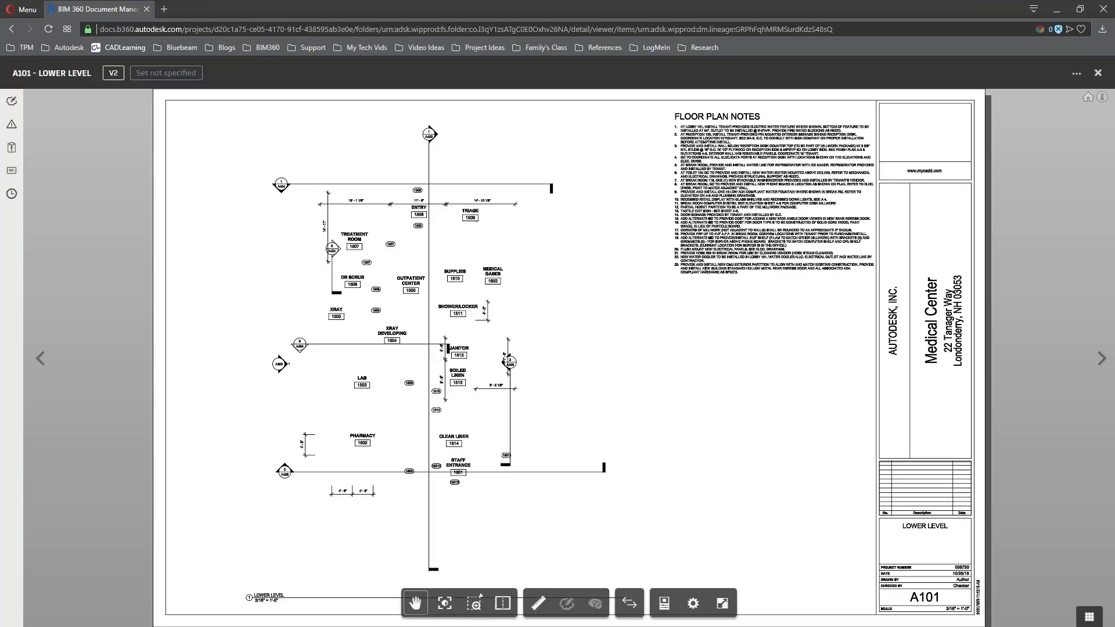
Frame the lab and pharmacy and show the sheet's empty Issues list
{"action": "scroll", "coordinate": [378, 407], "scroll_direction": "up", "scroll_amount": 5}
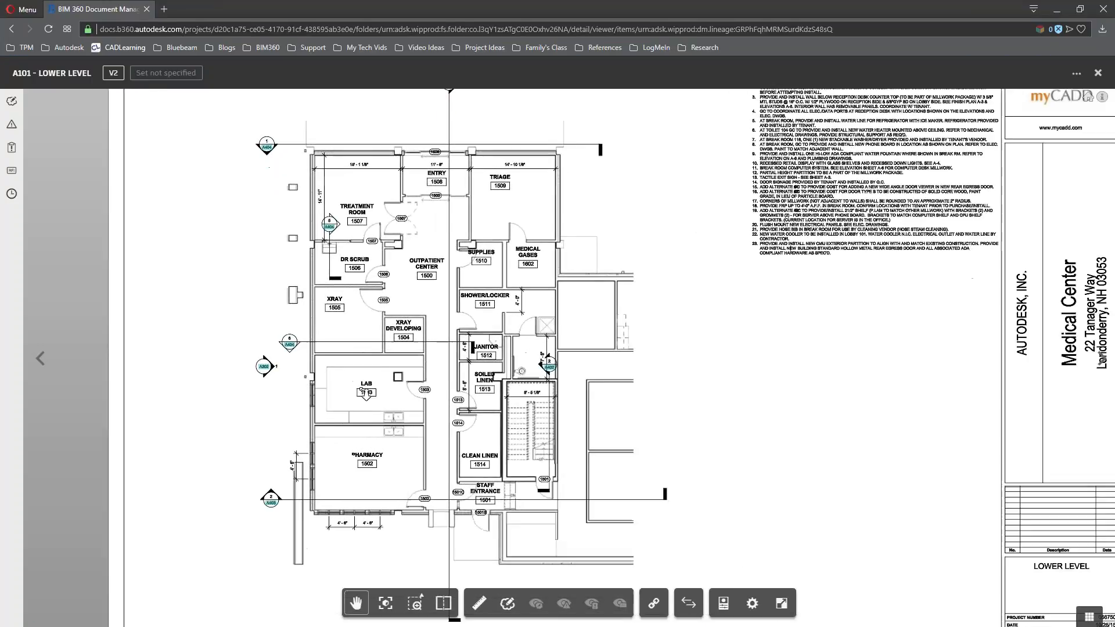
{"action": "left_click_drag", "start_coordinate": [370, 427], "coordinate": [361, 402]}
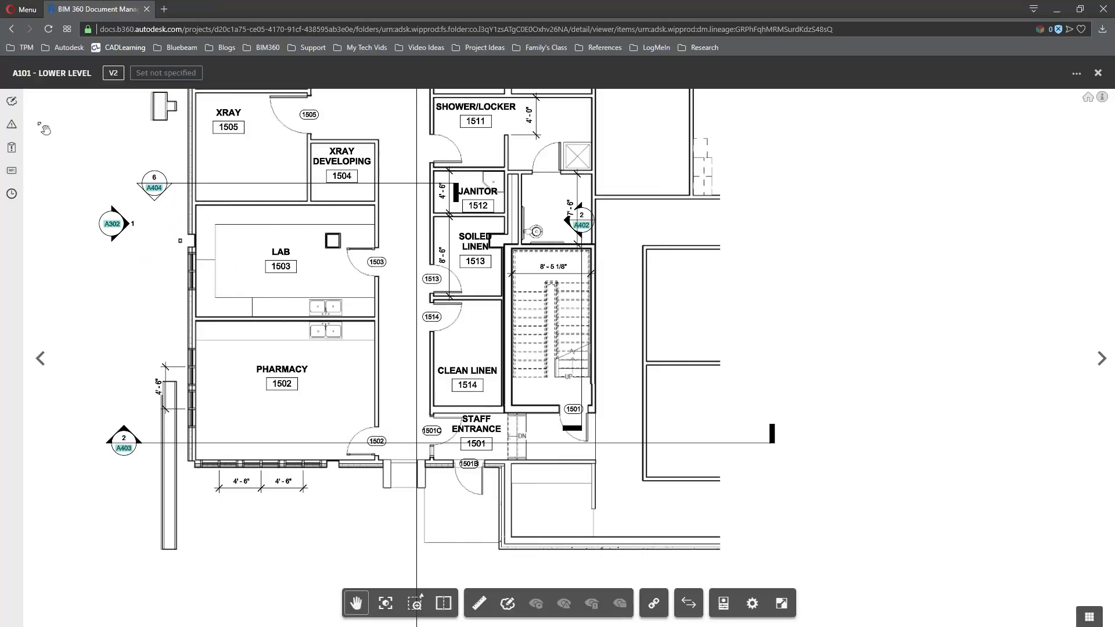
{"action": "left_click", "coordinate": [11, 125]}
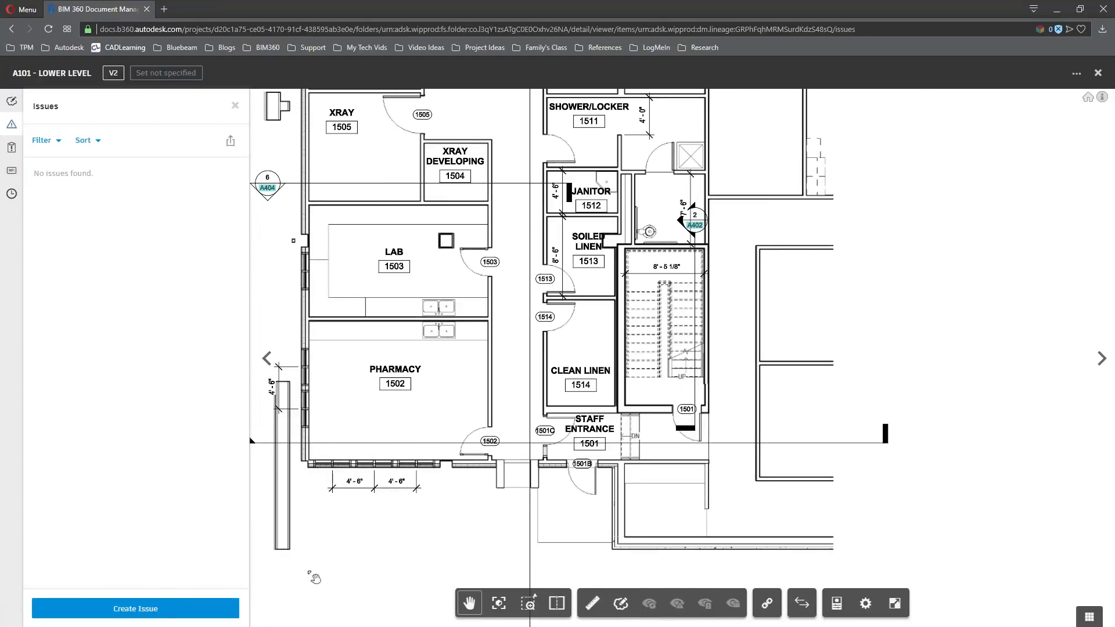
Pin a new issue at door 1502 titled 'need updated security requirements' with a placeholder description
{"action": "left_click", "coordinate": [161, 606]}
{"action": "left_click", "coordinate": [479, 449]}
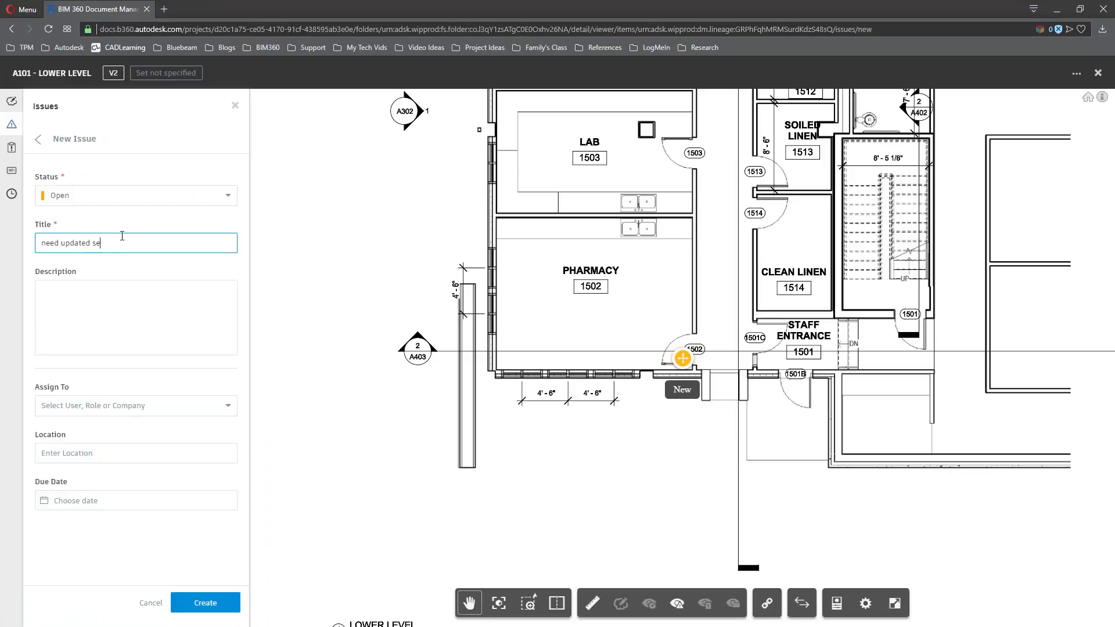
{"action": "type", "text": "need updated security requirements"}
{"action": "key", "text": "Tab"}
{"action": "type", "text": "j kha;dlgf har;k bgnaer ghdaf"}
{"action": "key", "text": "Return"}
{"action": "type", "text": "gadlf hlkar h"}
{"action": "left_click", "coordinate": [205, 422]}
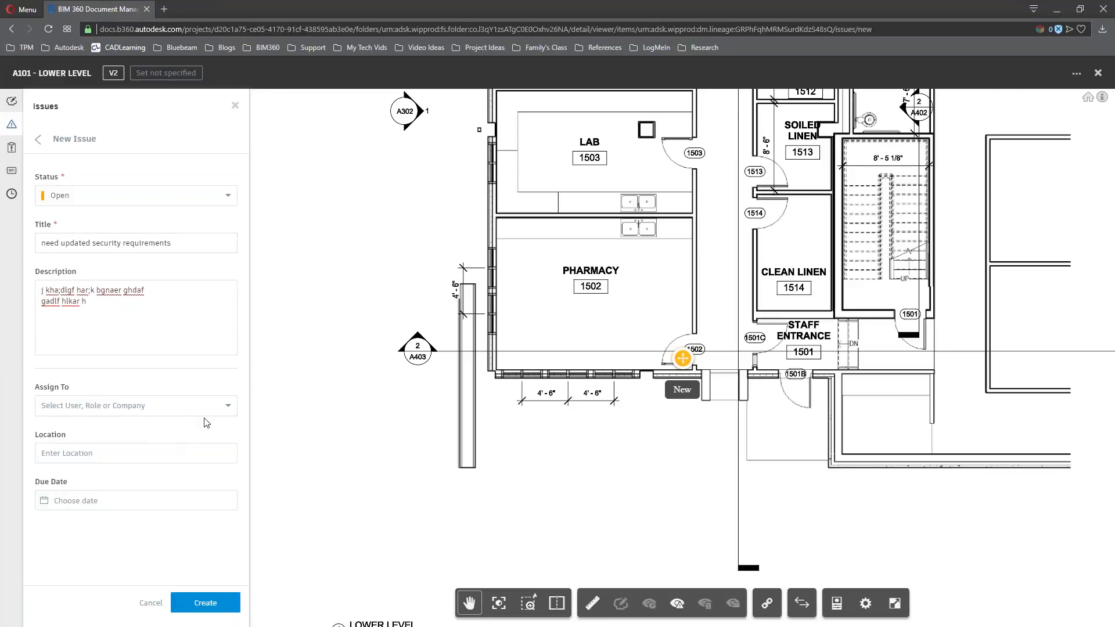
Assign the issue to the trainee user, due Aug 17, create it, and view #13's attachments
{"action": "left_click", "coordinate": [205, 405]}
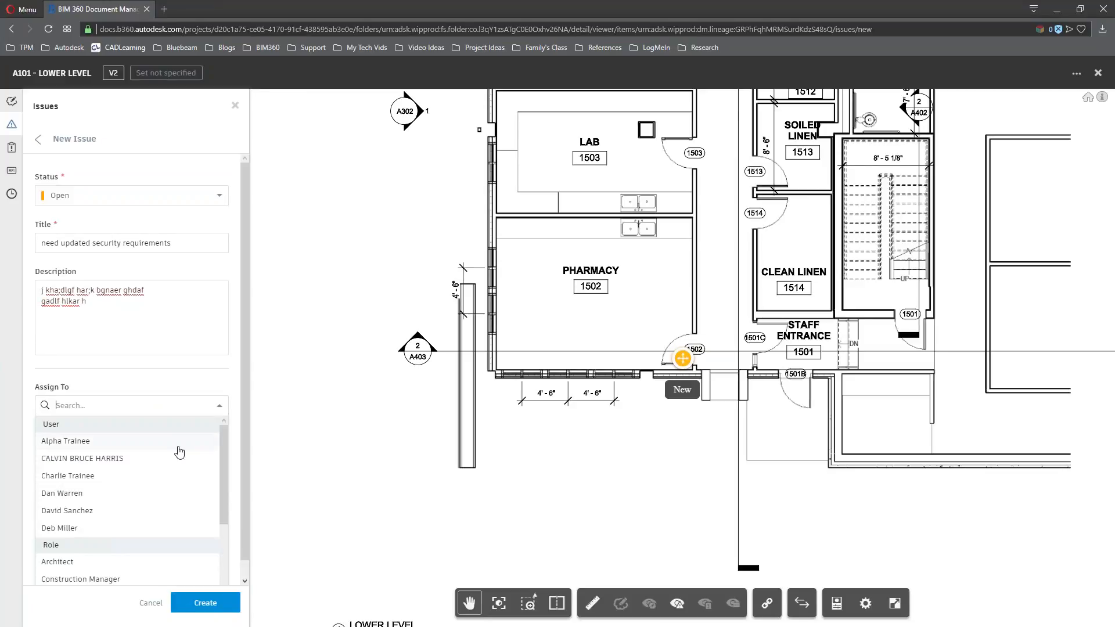
{"action": "scroll", "coordinate": [169, 462], "scroll_direction": "down", "scroll_amount": 3}
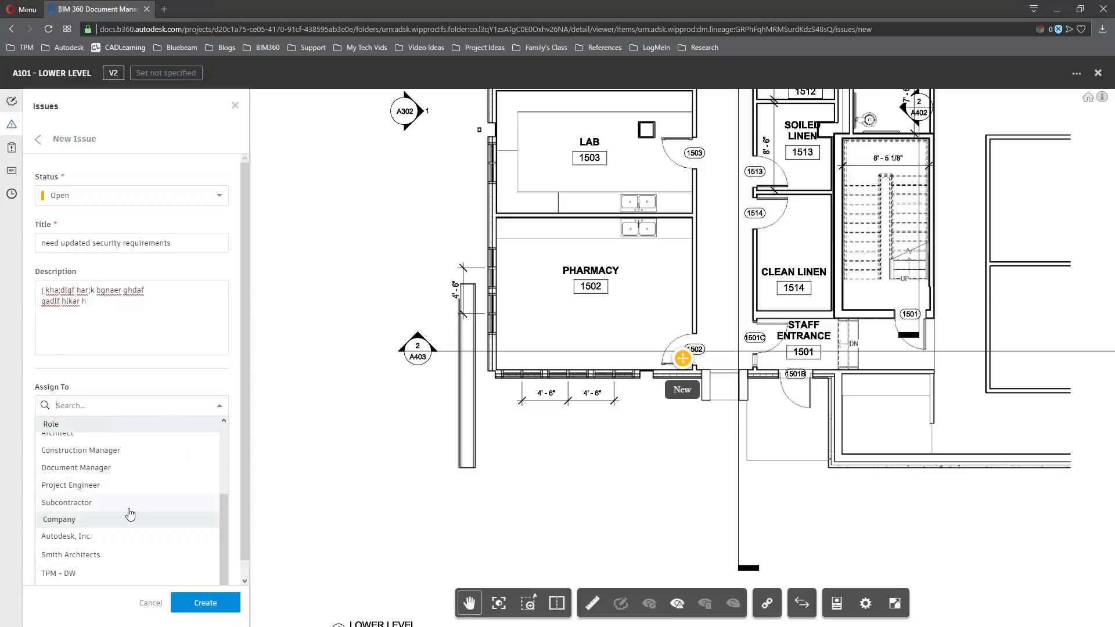
{"action": "scroll", "coordinate": [120, 537], "scroll_direction": "up", "scroll_amount": 3}
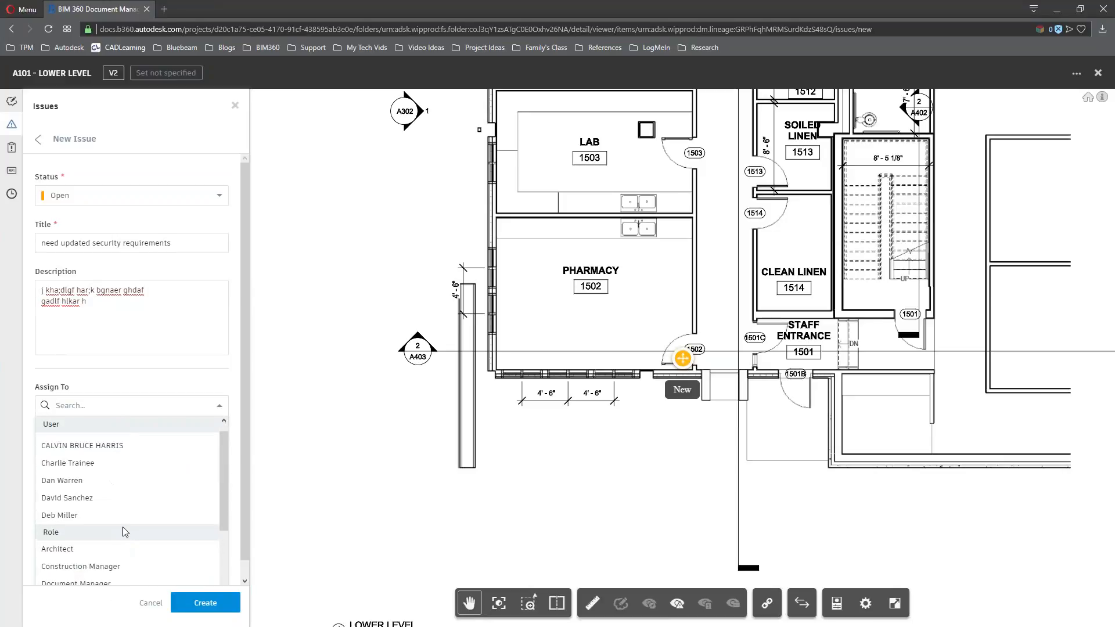
{"action": "left_click", "coordinate": [103, 465]}
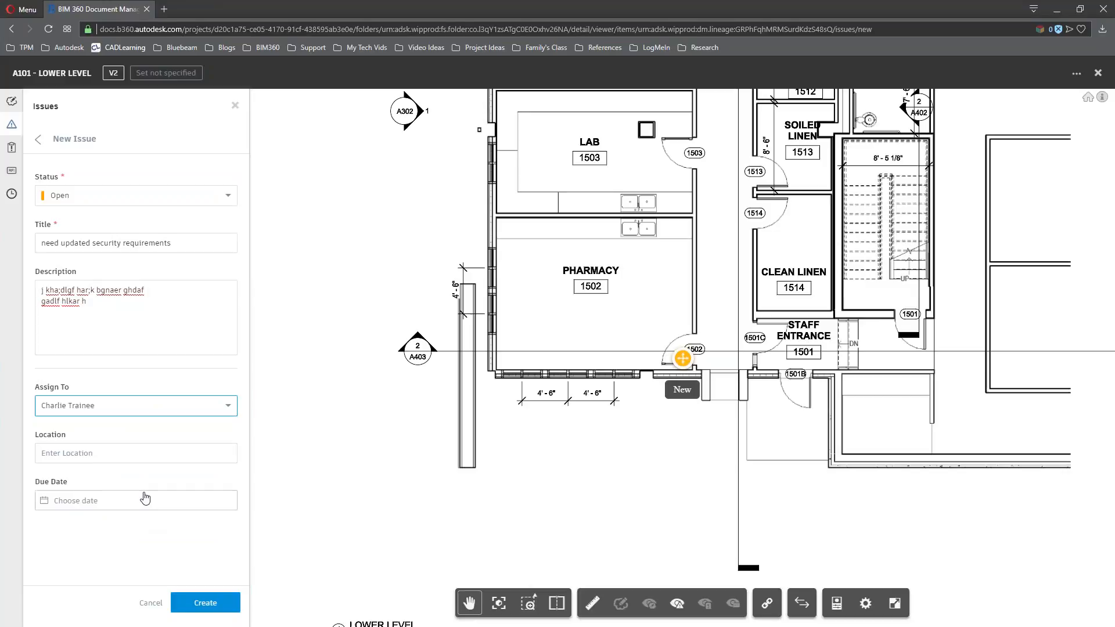
{"action": "left_click", "coordinate": [145, 498]}
{"action": "left_click", "coordinate": [122, 504]}
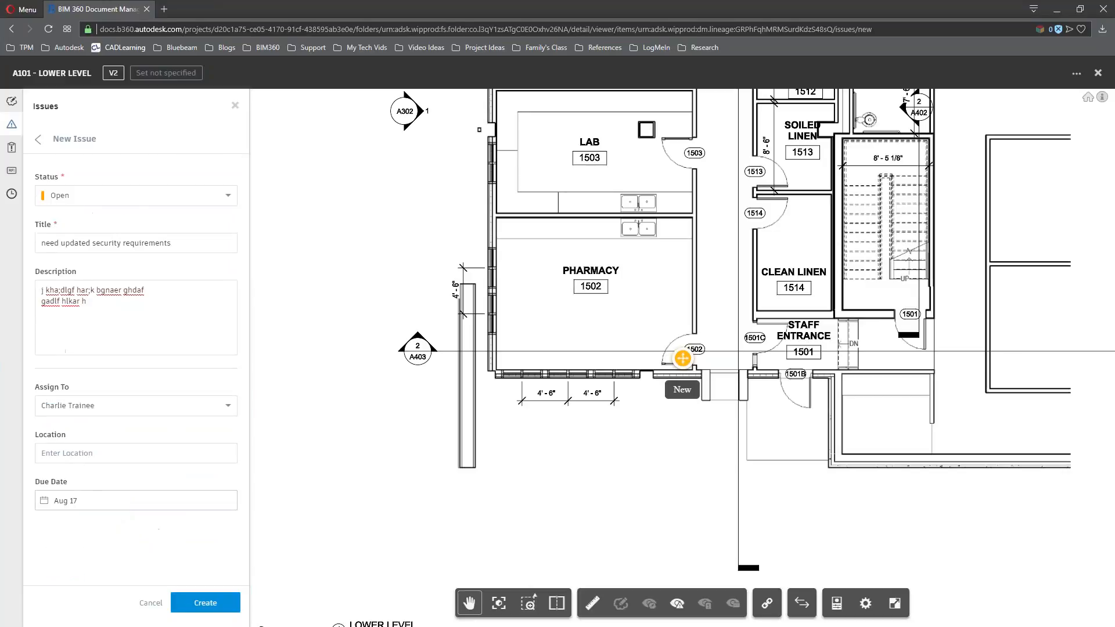
{"action": "left_click", "coordinate": [205, 608]}
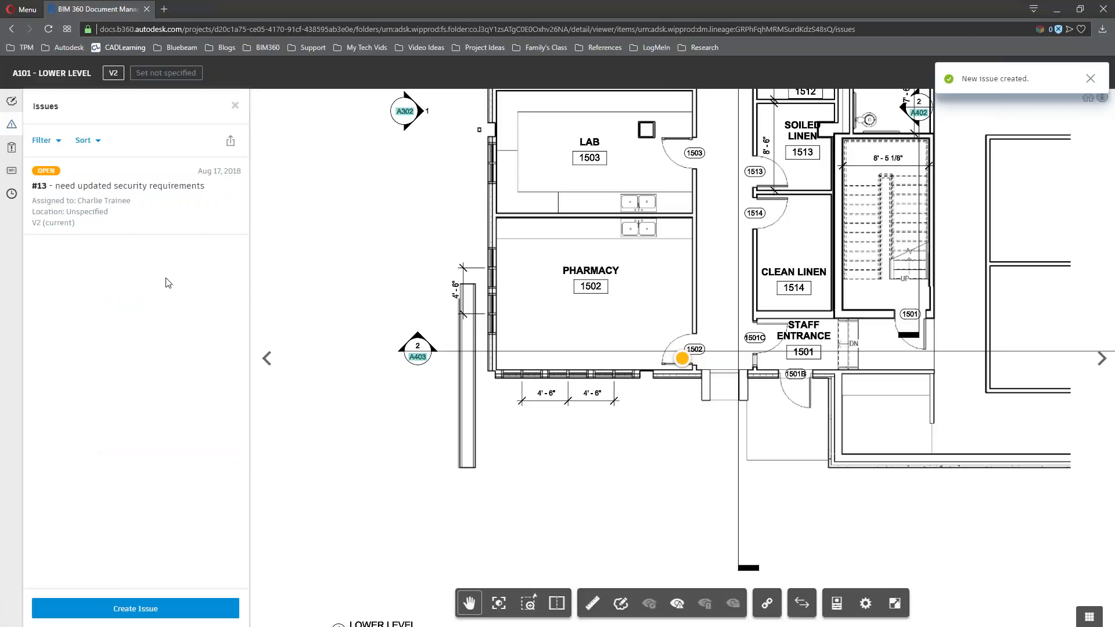
{"action": "left_click", "coordinate": [159, 220]}
{"action": "left_click", "coordinate": [117, 212]}
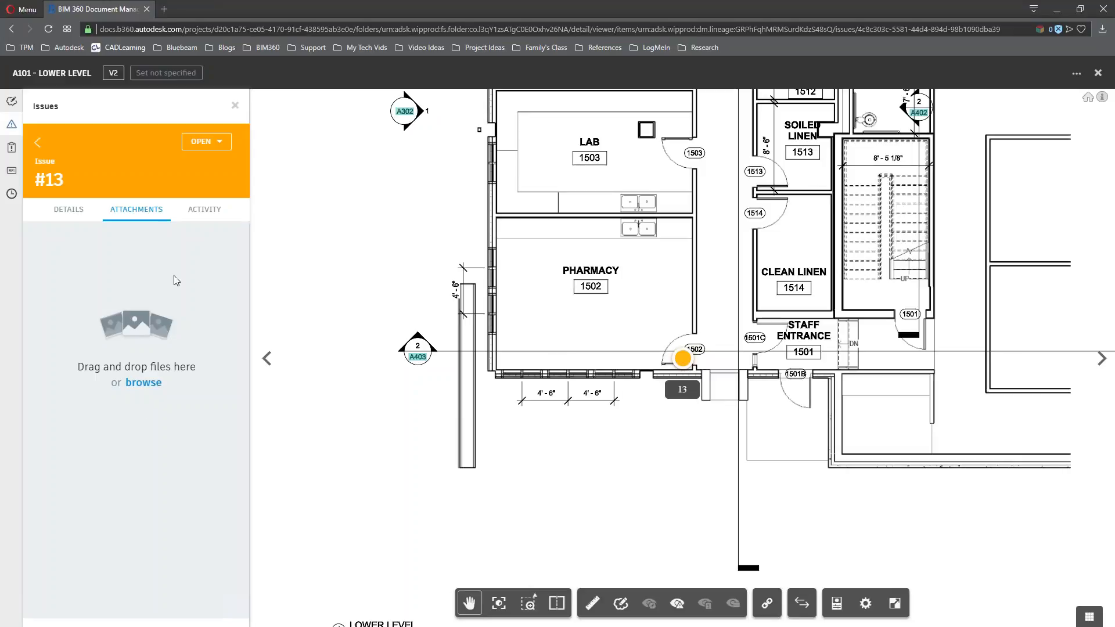
Review issue #13's activity history of creation and assignment, leaving its status Open
{"action": "left_click", "coordinate": [202, 218]}
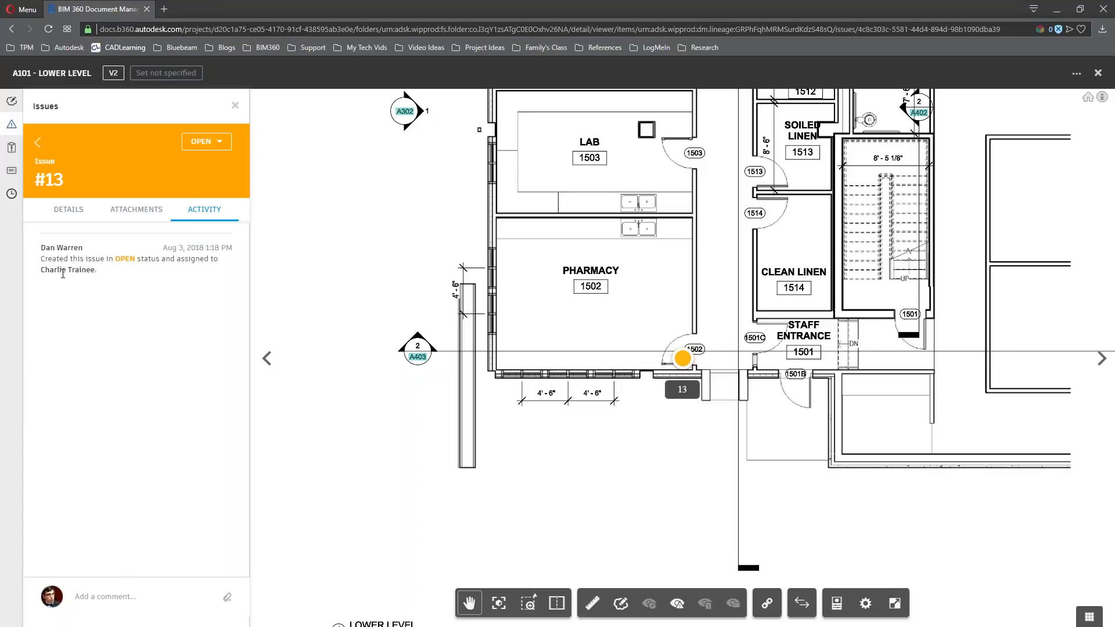
{"action": "left_click_drag", "start_coordinate": [52, 264], "coordinate": [117, 326]}
{"action": "left_click", "coordinate": [123, 329]}
{"action": "left_click", "coordinate": [218, 143]}
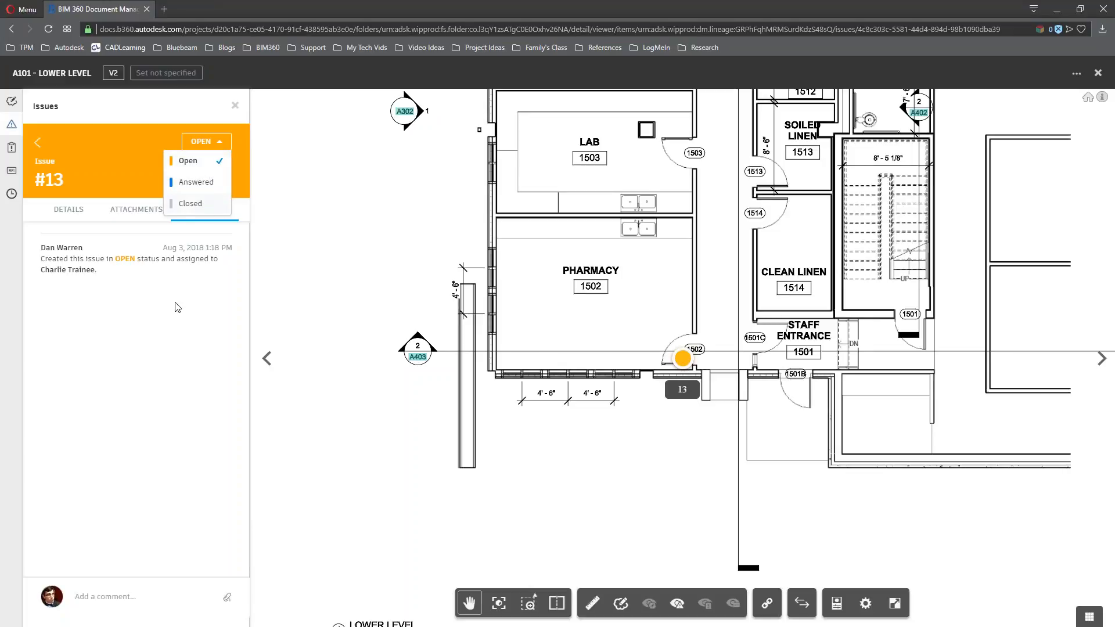
{"action": "left_click", "coordinate": [175, 323]}
{"action": "left_click_drag", "start_coordinate": [476, 283], "coordinate": [428, 351]}
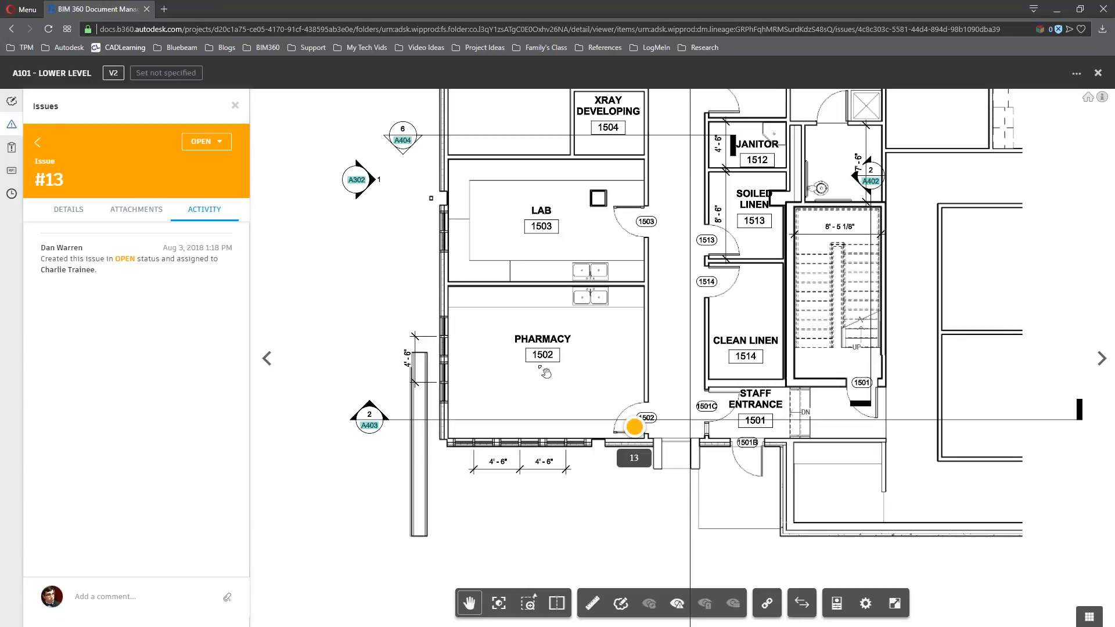
{"action": "left_click", "coordinate": [12, 101]}
Draw a cloud markup around the stair on the lower level plan
{"action": "left_click_drag", "start_coordinate": [632, 395], "coordinate": [506, 397]}
{"action": "left_click_drag", "start_coordinate": [544, 488], "coordinate": [472, 595]}
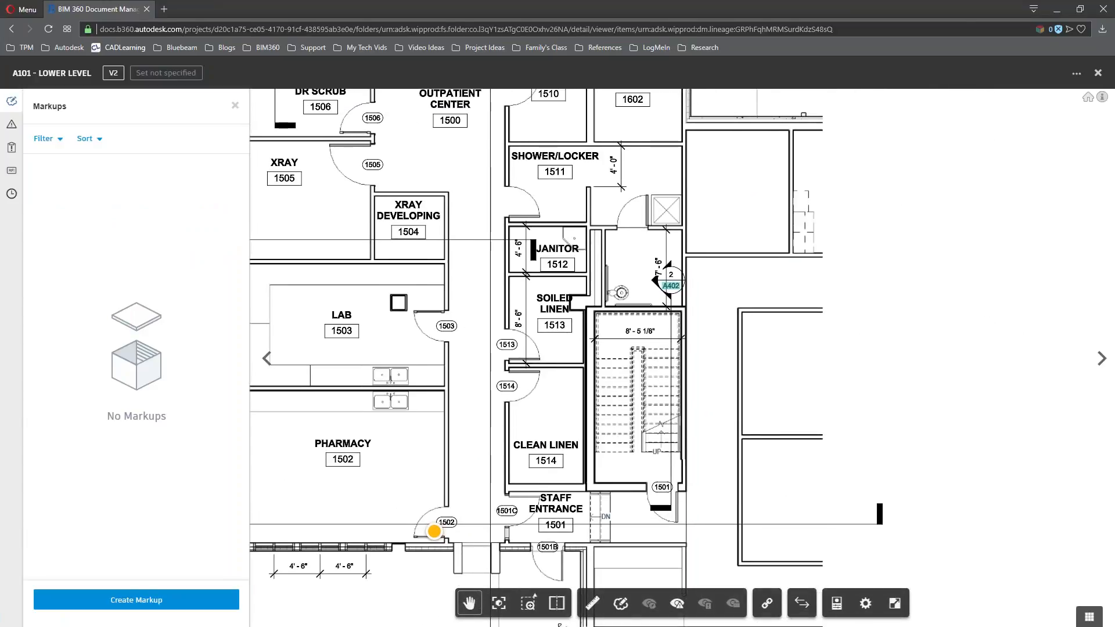
{"action": "left_click", "coordinate": [620, 603]}
{"action": "left_click_drag", "start_coordinate": [572, 297], "coordinate": [674, 458]}
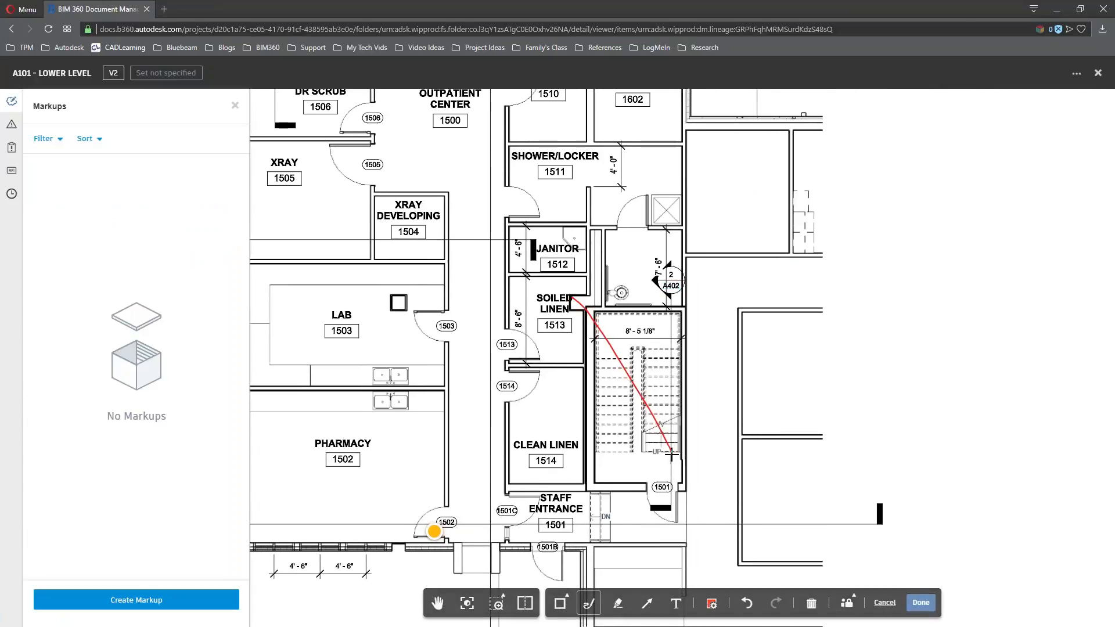
{"action": "left_click", "coordinate": [884, 603]}
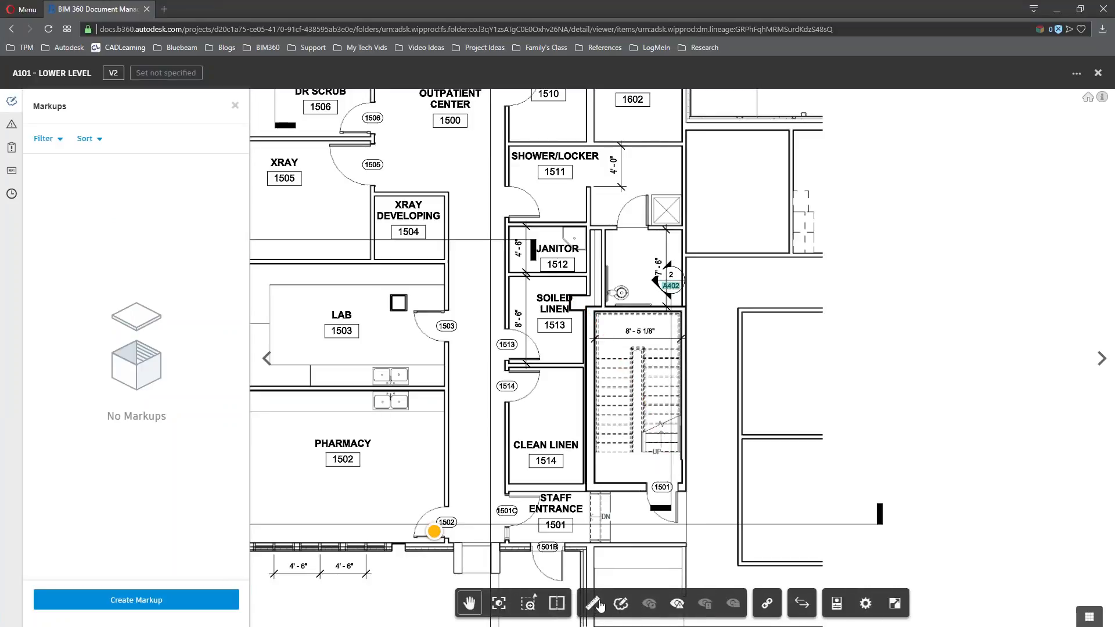
{"action": "left_click", "coordinate": [621, 603]}
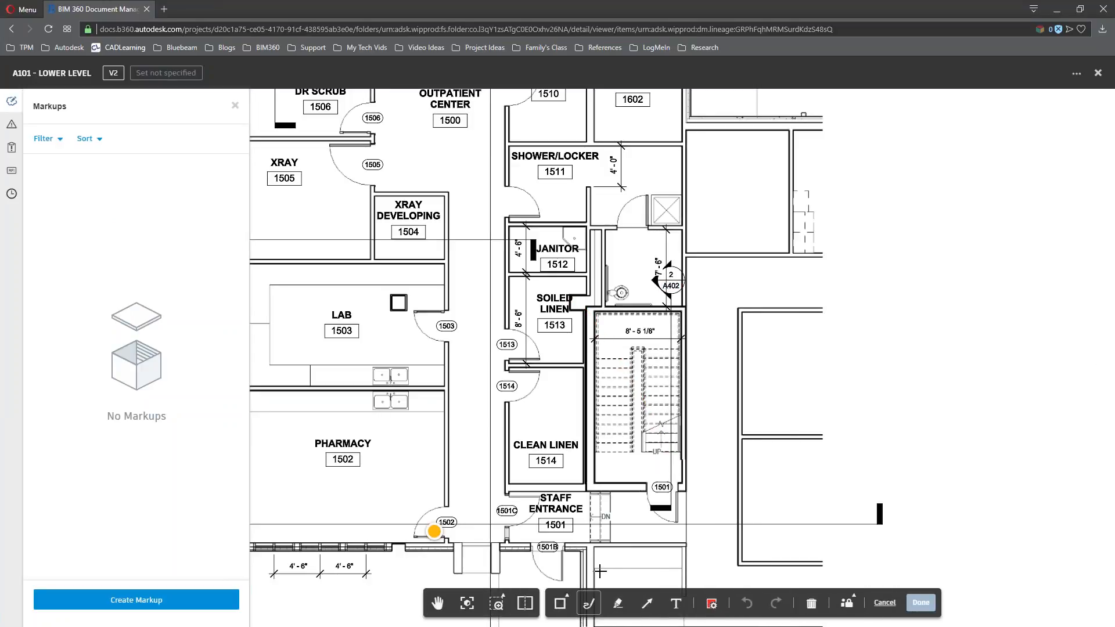
{"action": "left_click", "coordinate": [571, 603]}
{"action": "left_click", "coordinate": [570, 603]}
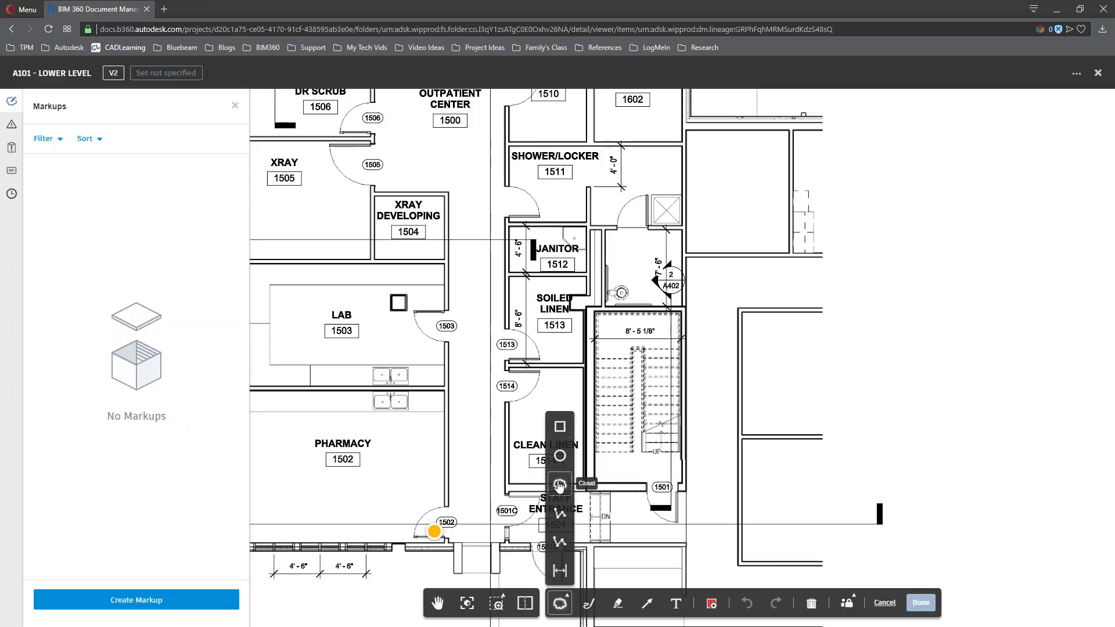
{"action": "left_click", "coordinate": [559, 485]}
{"action": "left_click_drag", "start_coordinate": [570, 285], "coordinate": [698, 504]}
Add the text note 'Need new handrail details' inside the clouded stair and save the markup
{"action": "left_click", "coordinate": [675, 606]}
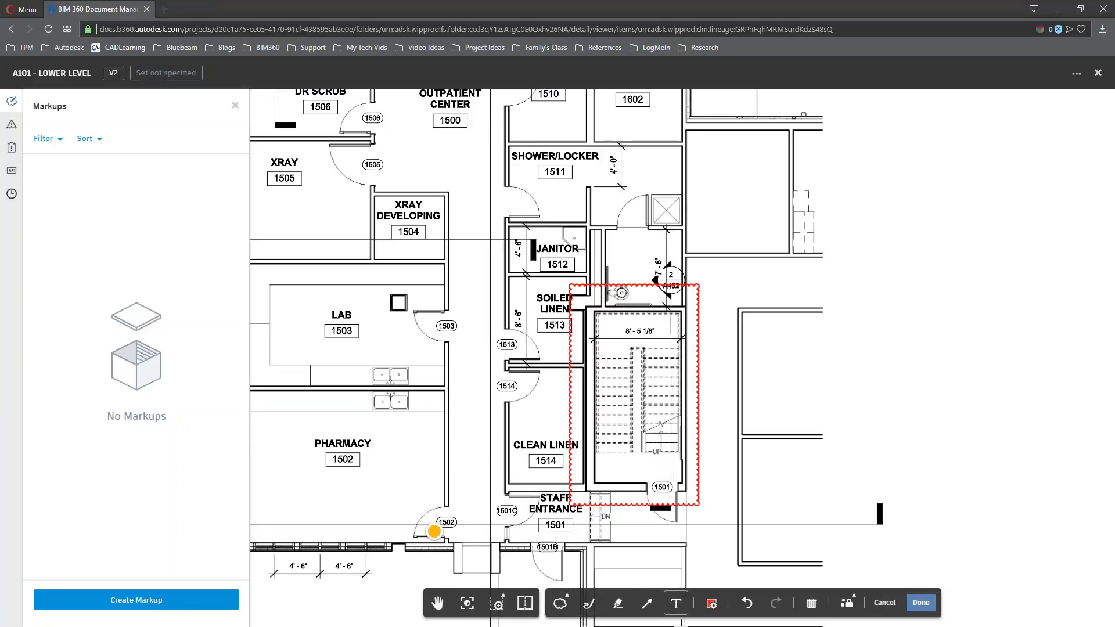
{"action": "left_click", "coordinate": [578, 481]}
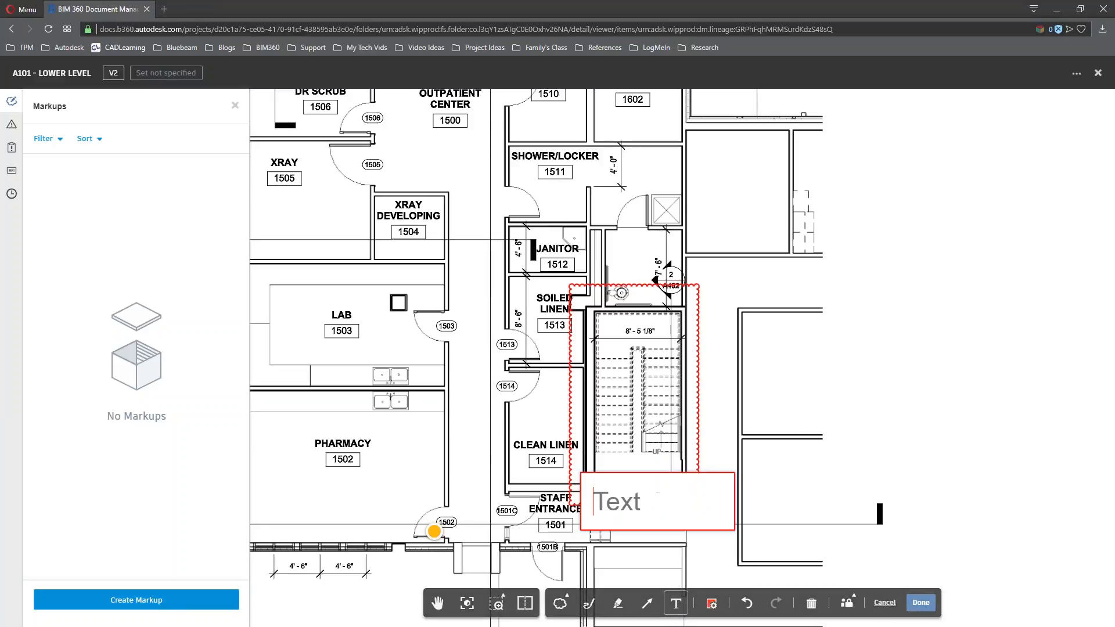
{"action": "type", "text": "Need new "}
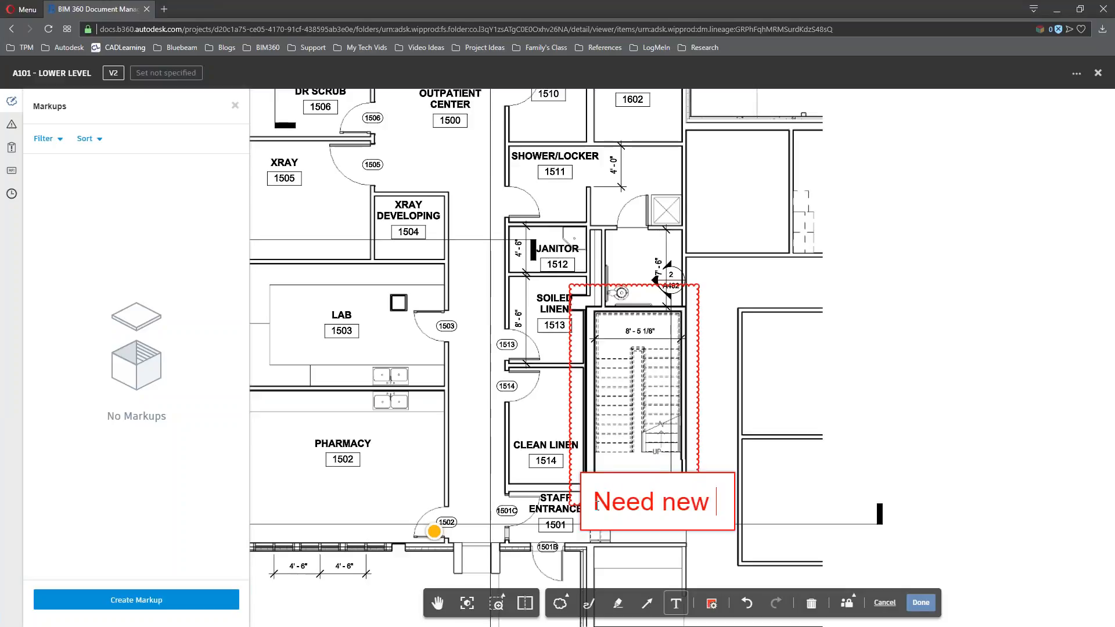
{"action": "type", "text": "handrail details"}
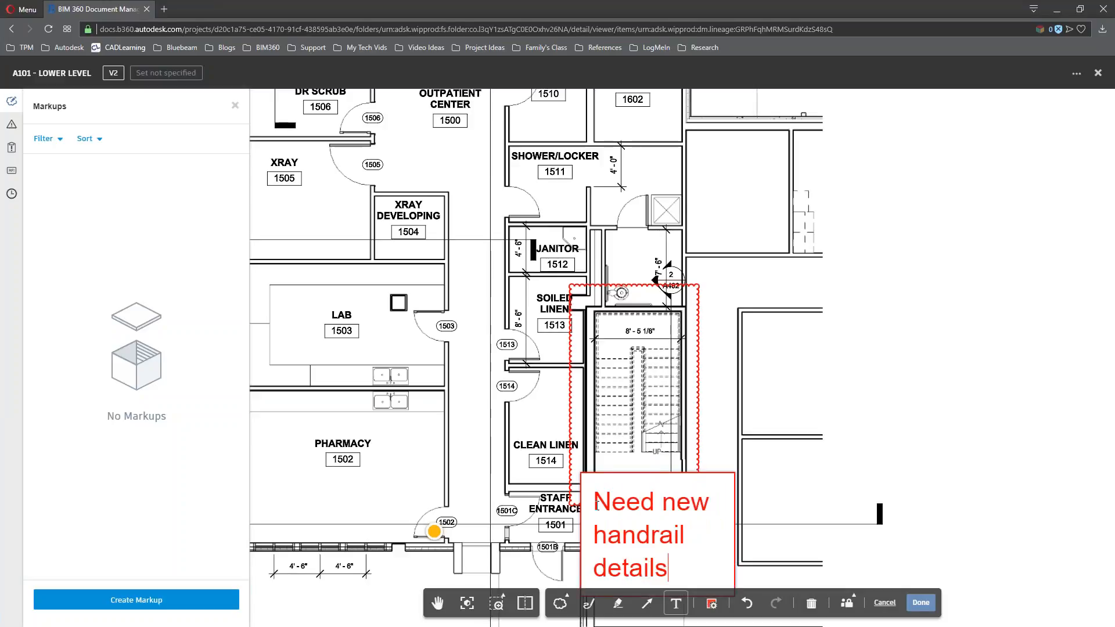
{"action": "key", "text": "ctrl"}
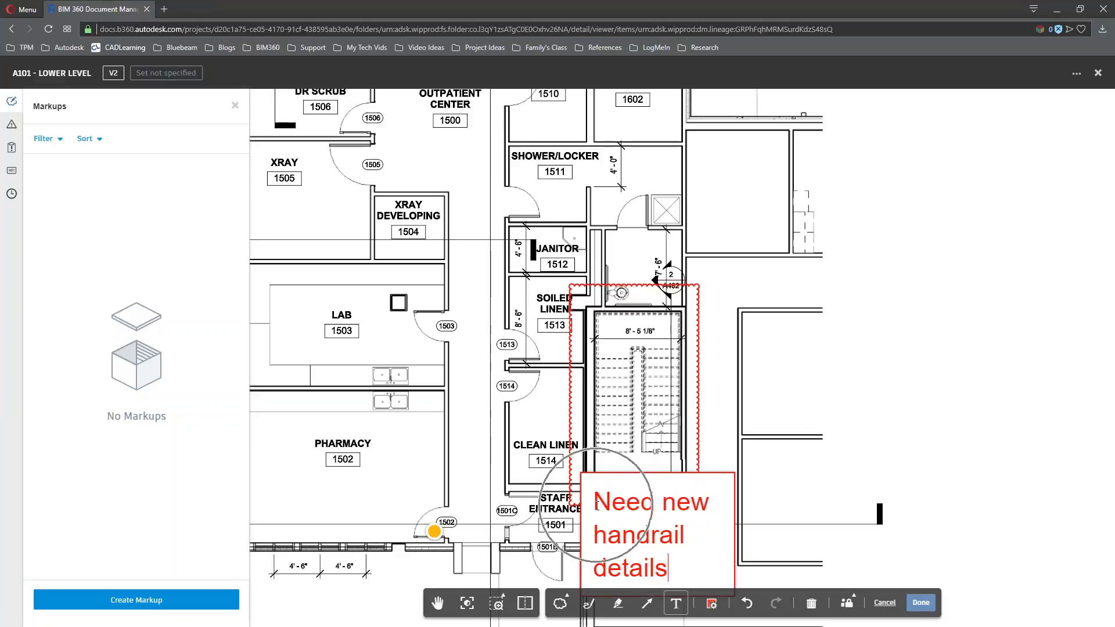
{"action": "left_click", "coordinate": [790, 524]}
{"action": "left_click", "coordinate": [706, 521]}
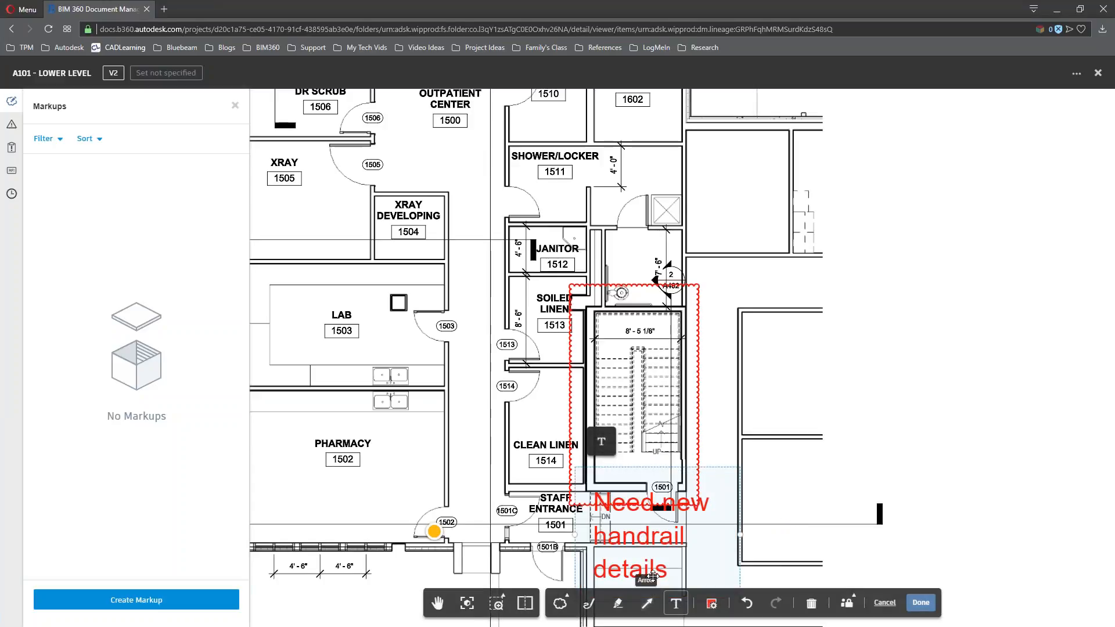
{"action": "left_click_drag", "start_coordinate": [642, 545], "coordinate": [628, 417]}
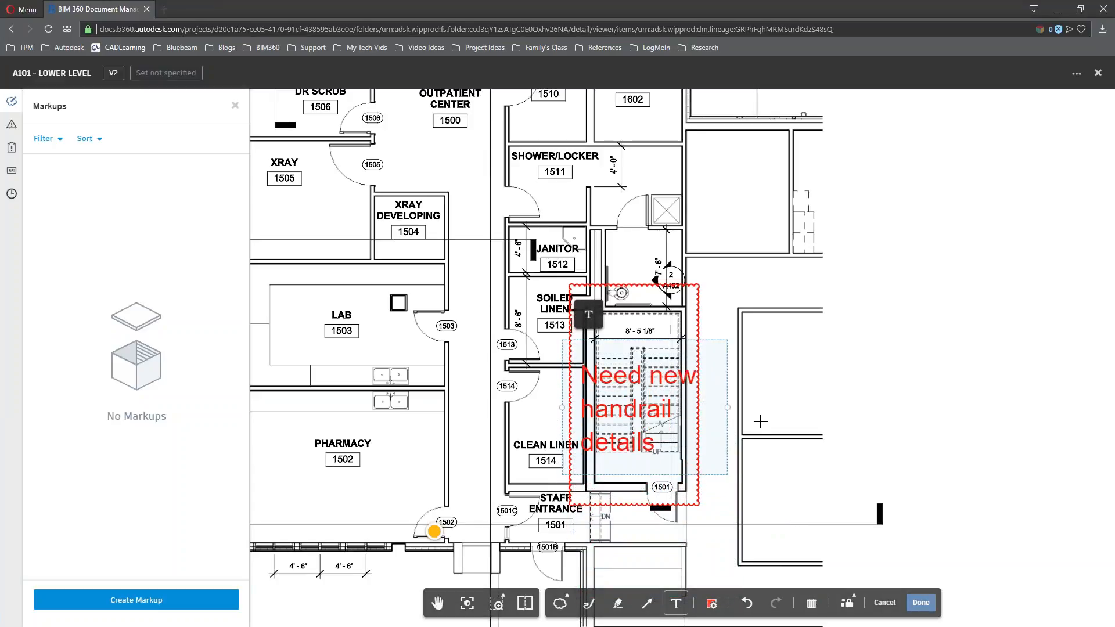
{"action": "left_click", "coordinate": [780, 403]}
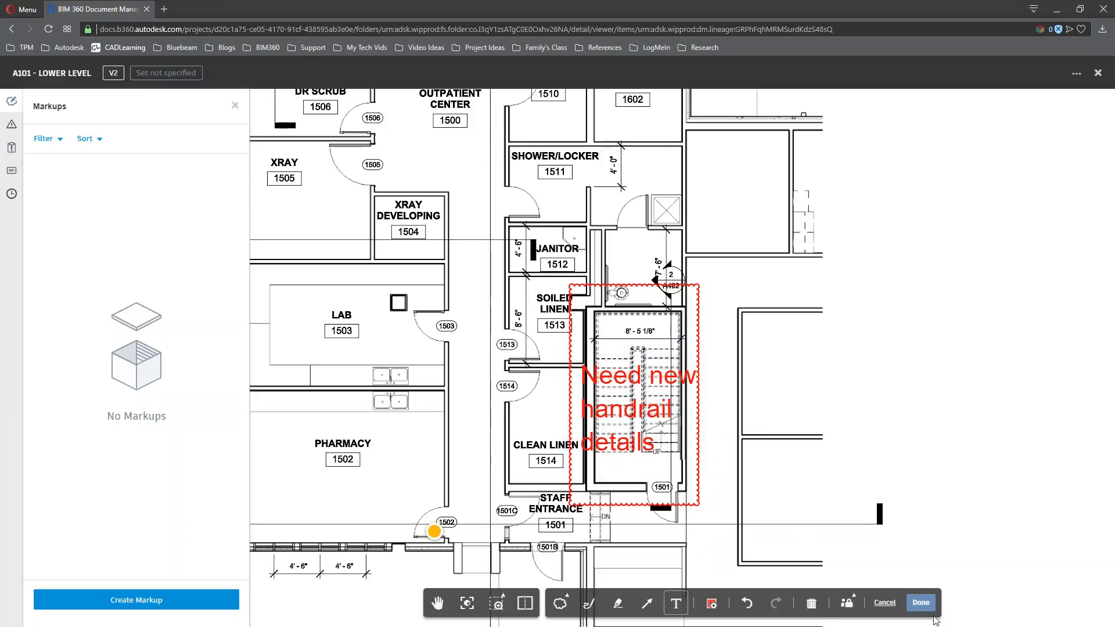
{"action": "left_click", "coordinate": [920, 602]}
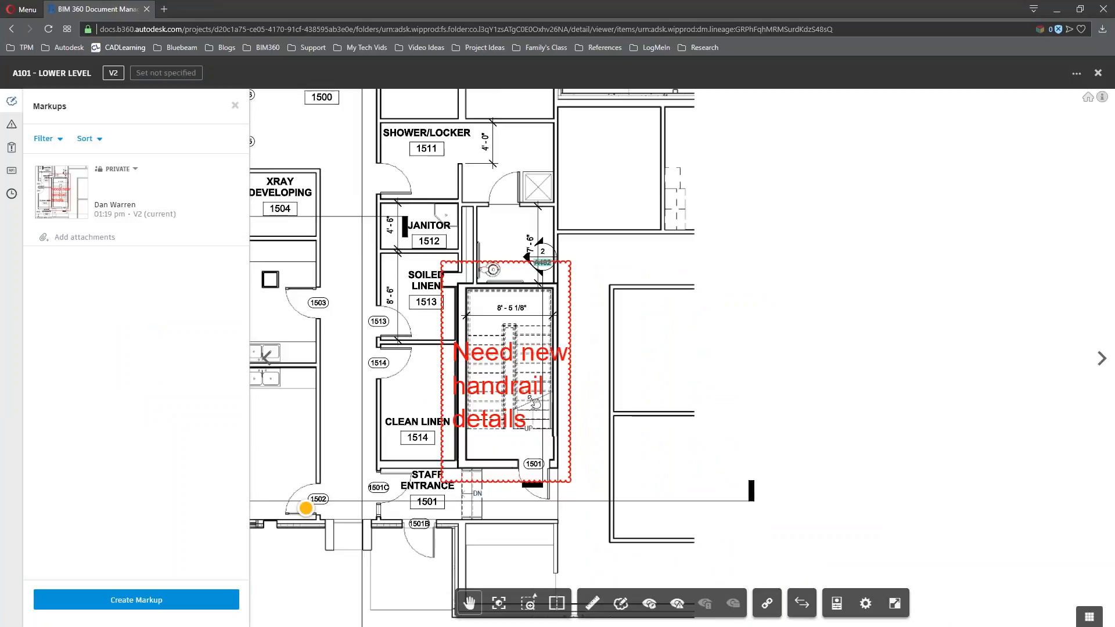
Re-centre the plan and close the sheet back to the document list
{"action": "scroll", "coordinate": [465, 360], "scroll_direction": "down", "scroll_amount": 4}
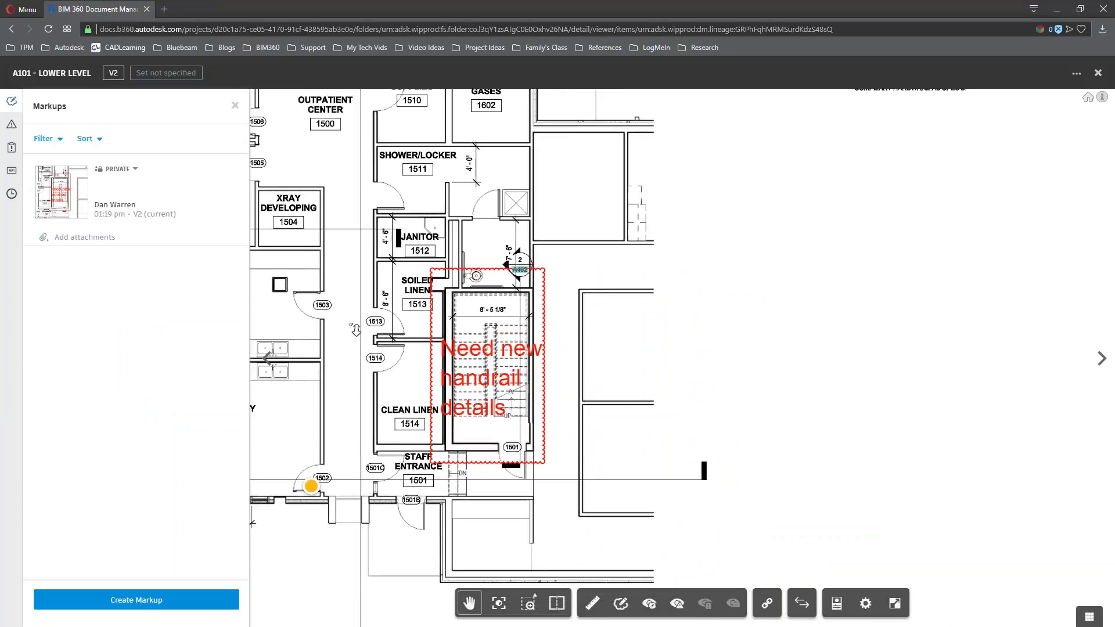
{"action": "left_click_drag", "start_coordinate": [452, 319], "coordinate": [505, 320]}
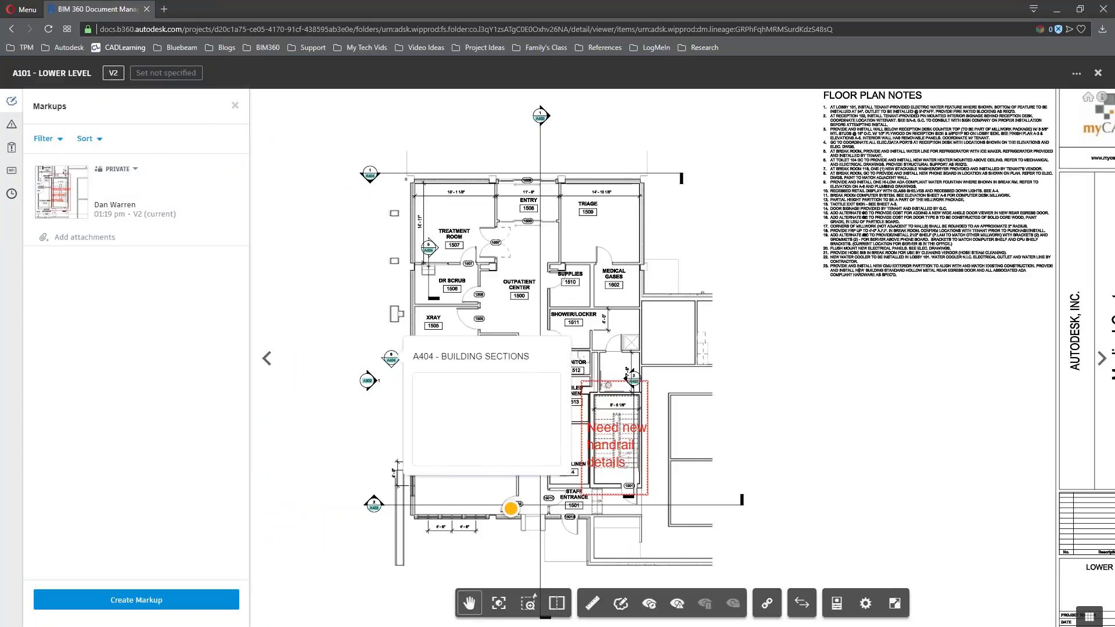
{"action": "left_click", "coordinate": [1098, 74]}
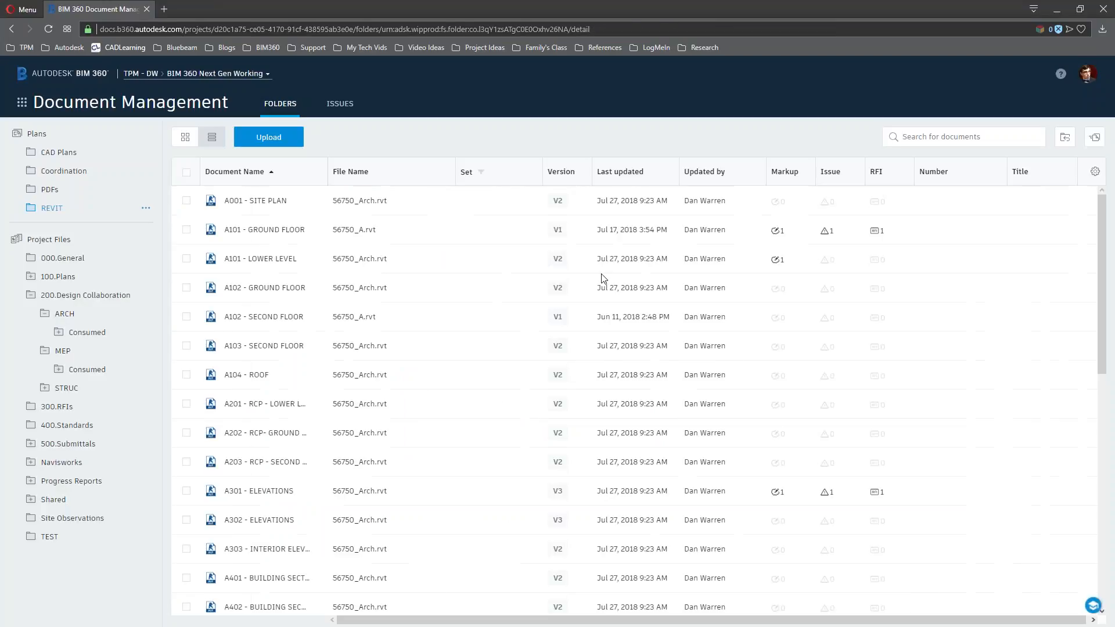
{"action": "left_click", "coordinate": [557, 260]}
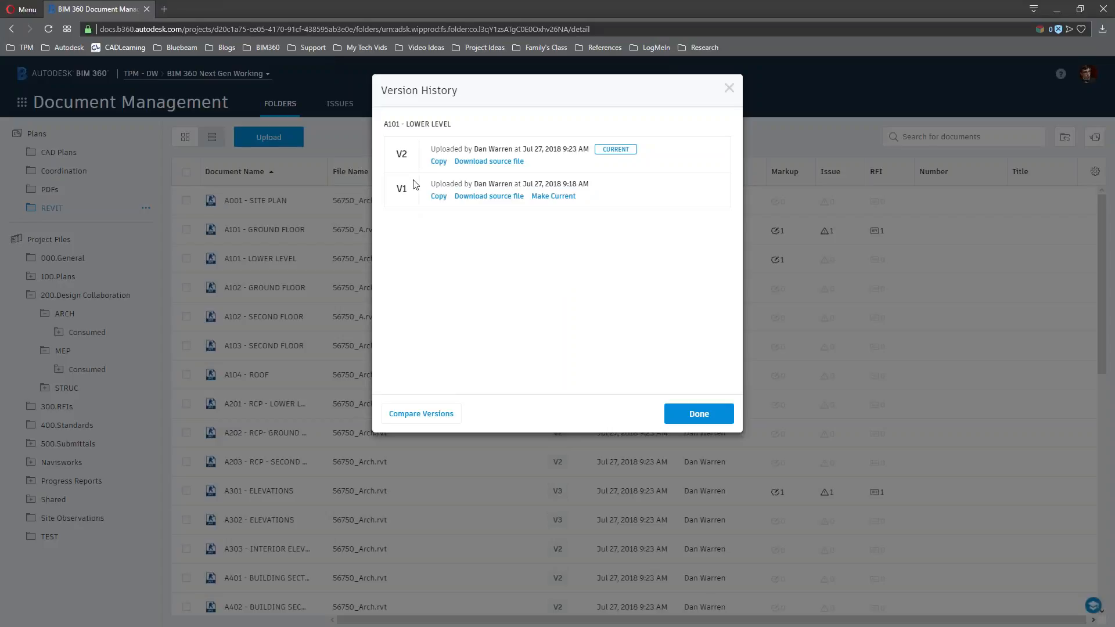
{"action": "left_click", "coordinate": [448, 413]}
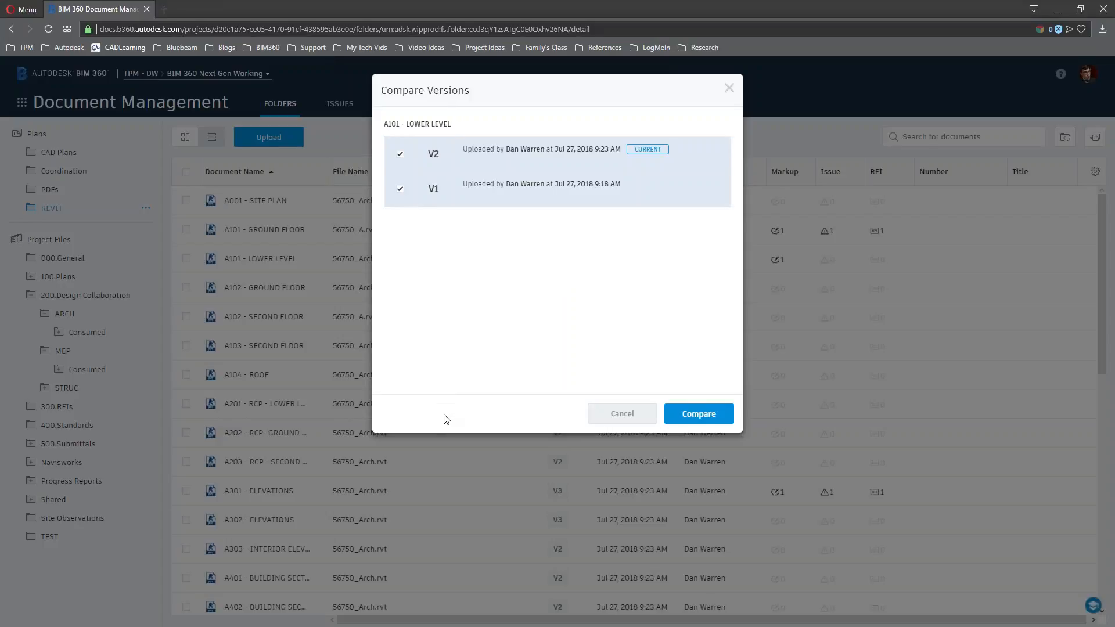
{"action": "left_click", "coordinate": [691, 414]}
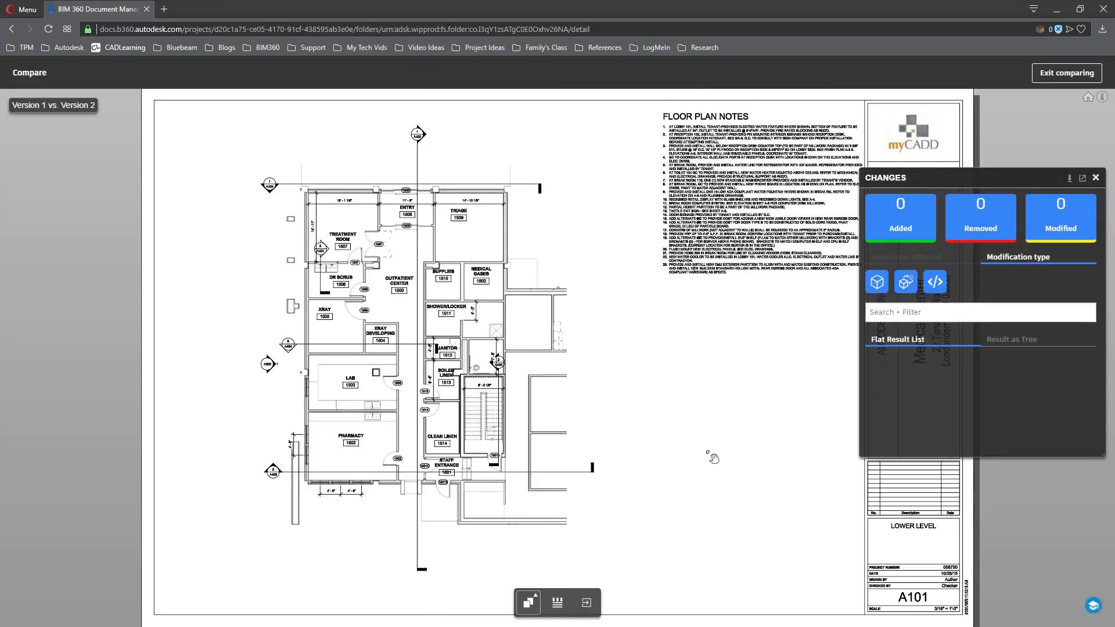
{"action": "left_click", "coordinate": [537, 604]}
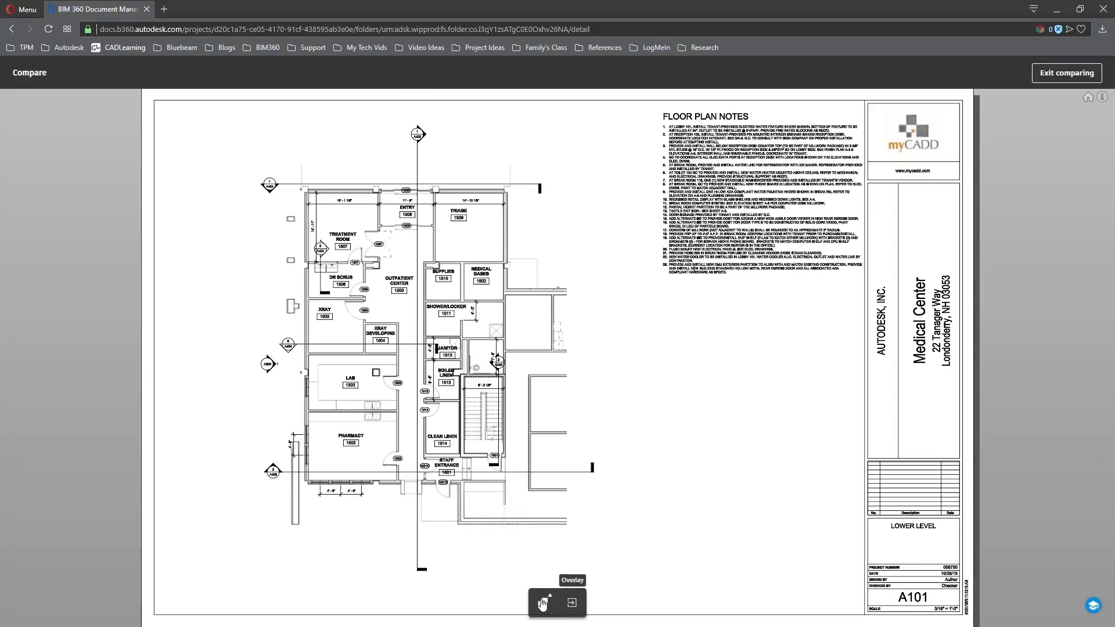
{"action": "mouse_move", "coordinate": [531, 387]}
{"action": "left_mouse_down"}
{"action": "mouse_move", "coordinate": [587, 366]}
{"action": "mouse_move", "coordinate": [596, 390]}
{"action": "left_mouse_up"}
{"action": "left_click", "coordinate": [571, 607]}
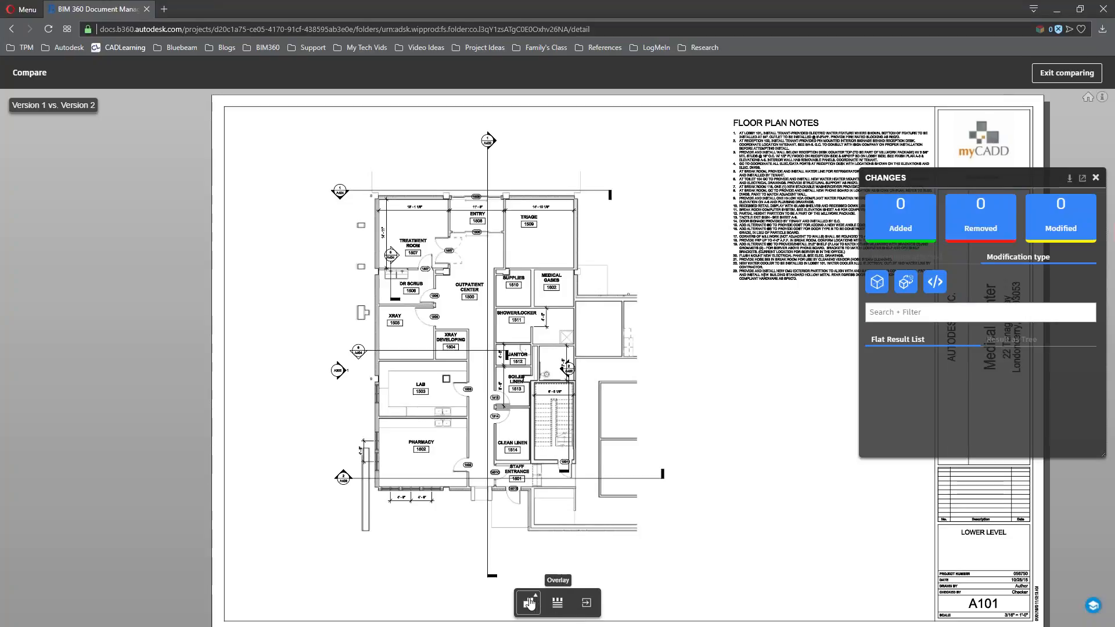
{"action": "scroll", "coordinate": [506, 344], "scroll_direction": "up", "scroll_amount": 3}
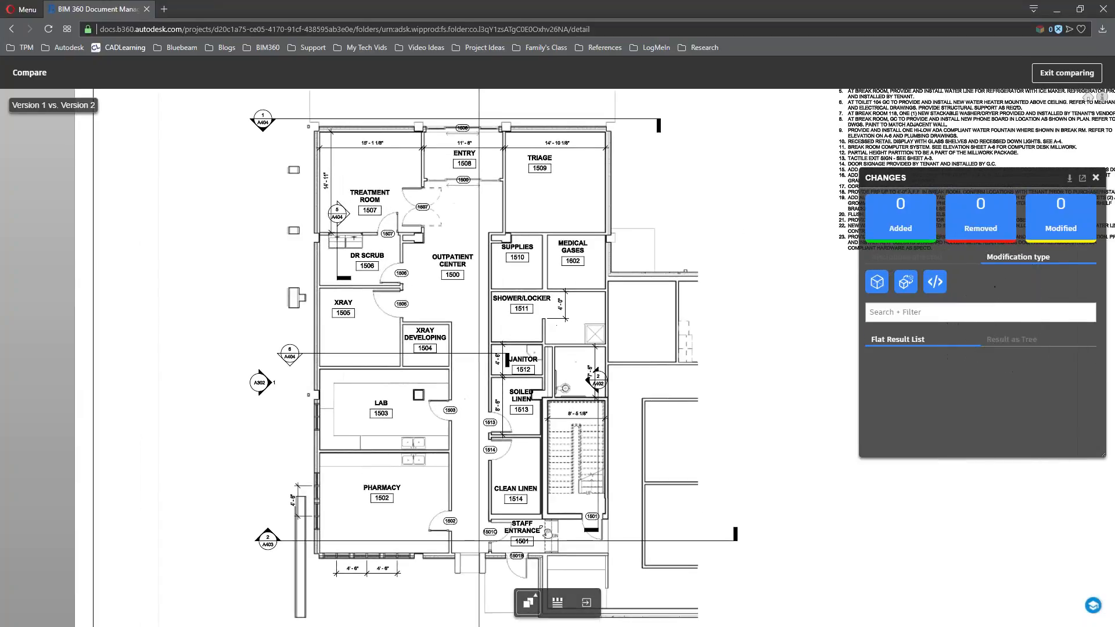
{"action": "left_click", "coordinate": [529, 603]}
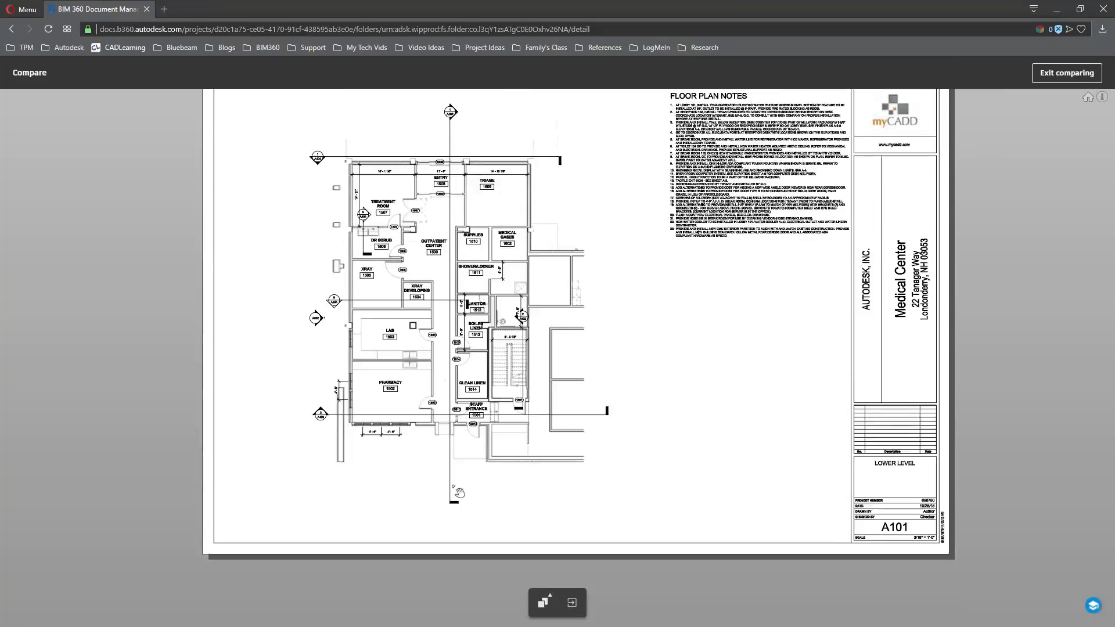
{"action": "left_click", "coordinate": [1075, 76]}
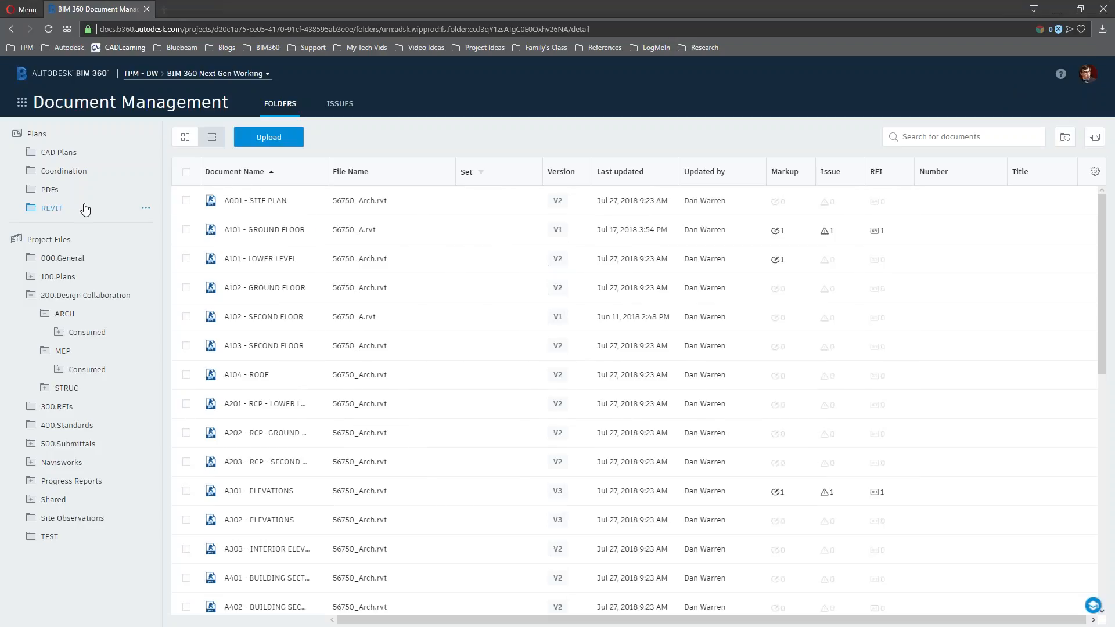
In the PDFs folder, compare sheet A1.1.0 version 3 against version 2
{"action": "left_click", "coordinate": [49, 193]}
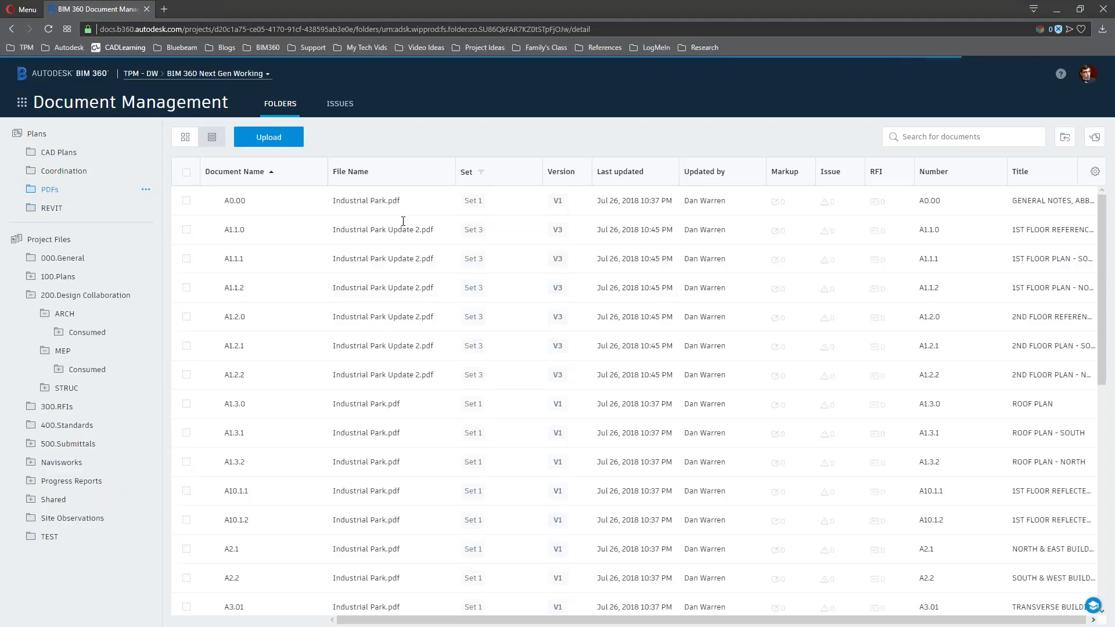
{"action": "left_click", "coordinate": [558, 231]}
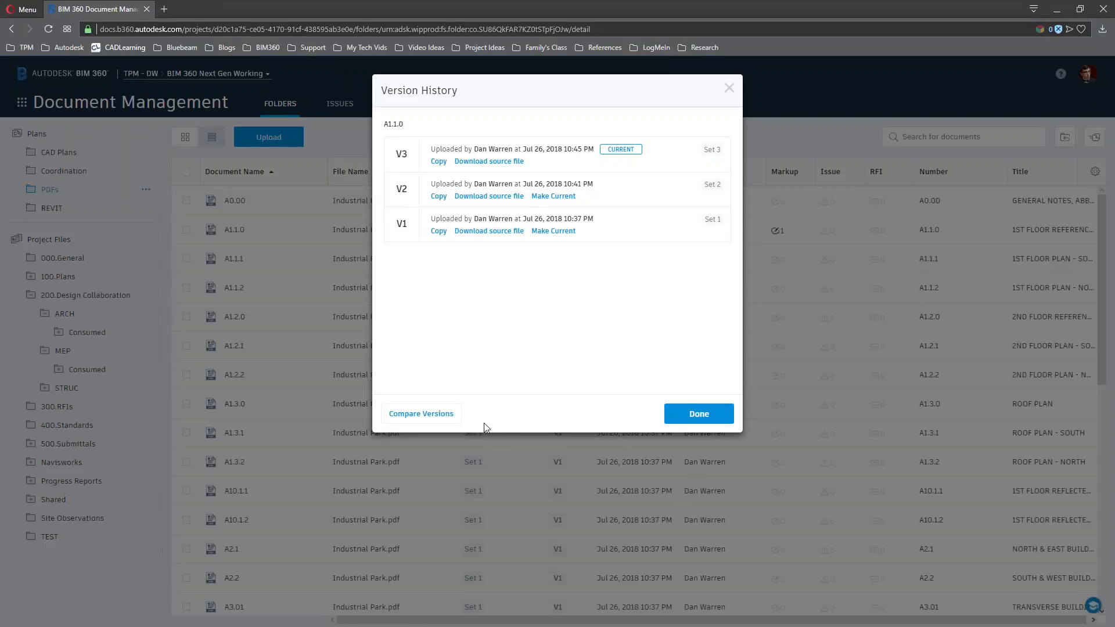
{"action": "left_click", "coordinate": [421, 414]}
{"action": "left_click", "coordinate": [704, 413]}
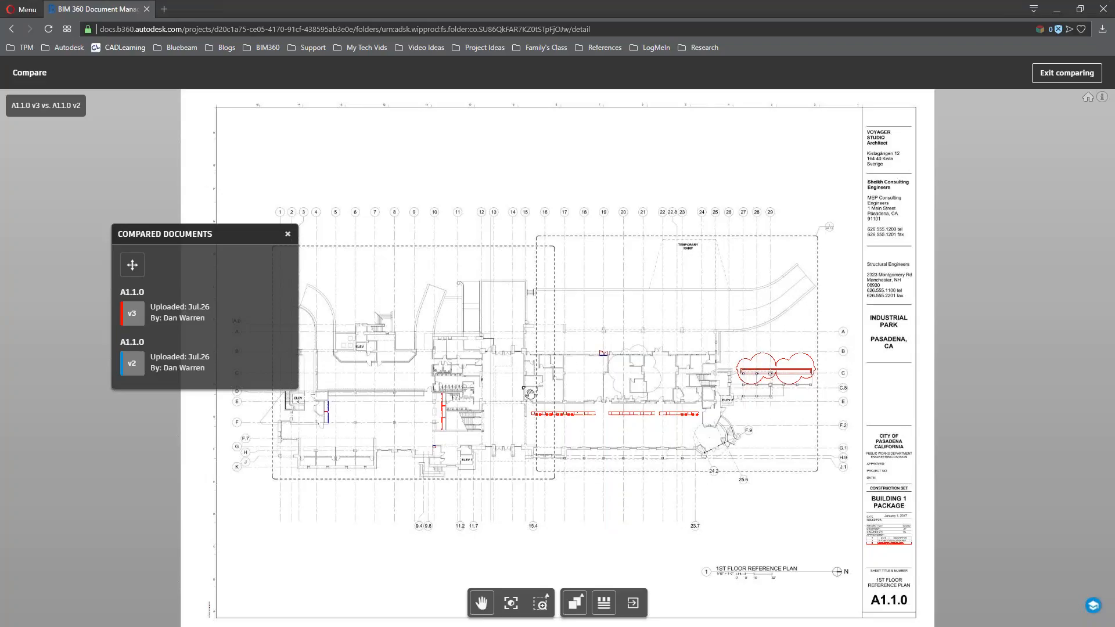
Pan and zoom over the red changes, including the wall near ELEV 4 and the revision cloud
{"action": "left_click_drag", "start_coordinate": [213, 230], "coordinate": [119, 163]}
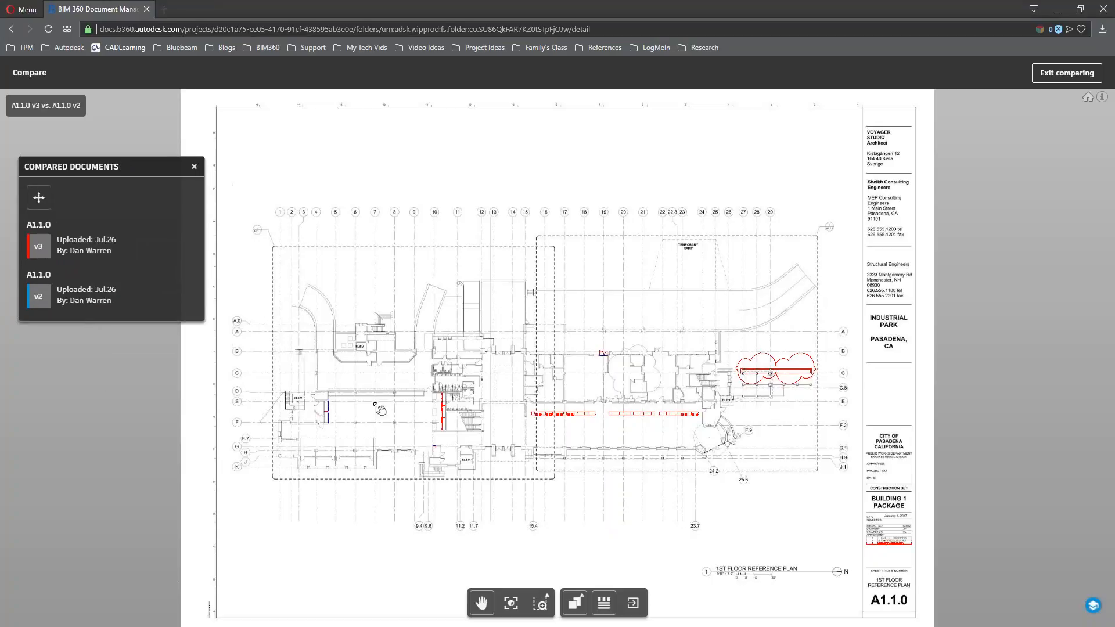
{"action": "scroll", "coordinate": [475, 429], "scroll_direction": "up", "scroll_amount": 5}
{"action": "scroll", "coordinate": [475, 435], "scroll_direction": "up", "scroll_amount": 4}
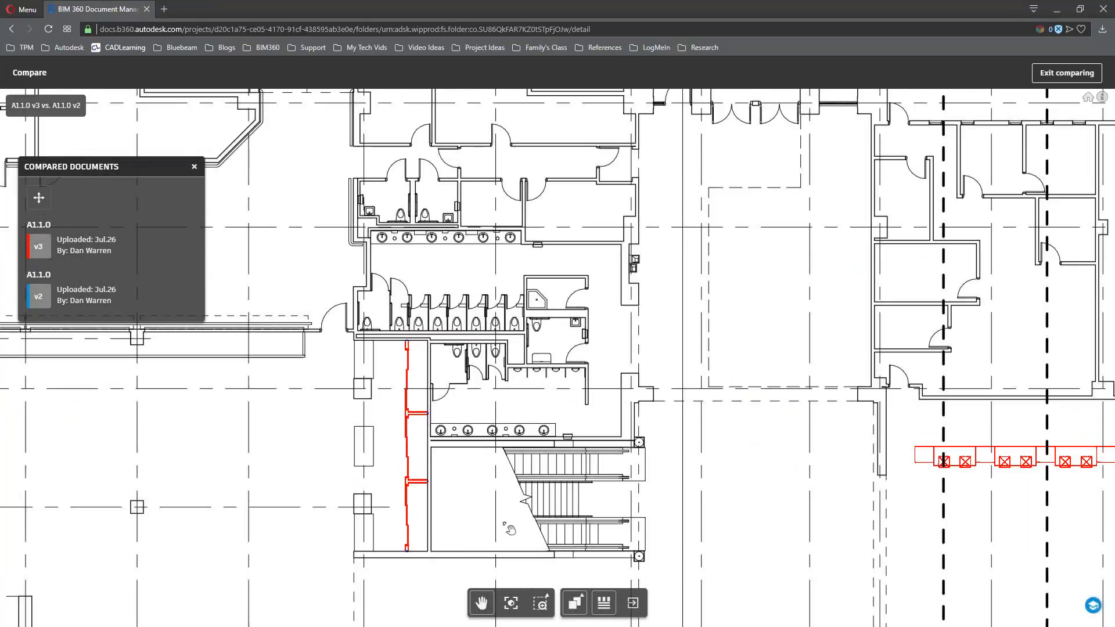
{"action": "left_click_drag", "start_coordinate": [1084, 624], "coordinate": [778, 556]}
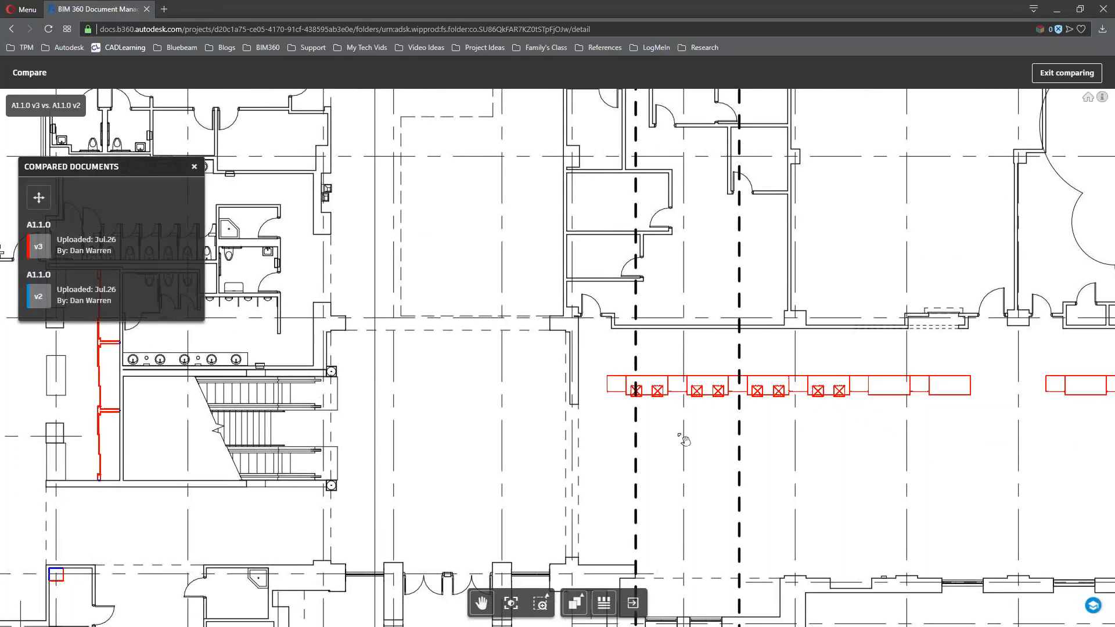
{"action": "scroll", "coordinate": [795, 383], "scroll_direction": "down", "scroll_amount": 4}
{"action": "scroll", "coordinate": [189, 422], "scroll_direction": "up", "scroll_amount": 4}
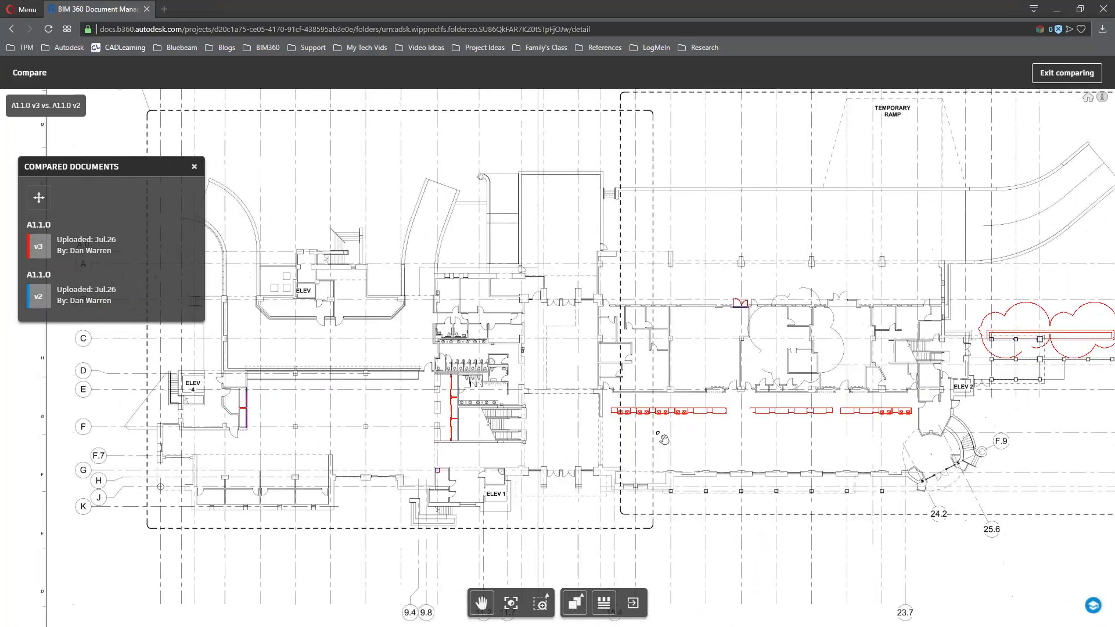
{"action": "left_click_drag", "start_coordinate": [221, 387], "coordinate": [315, 415]}
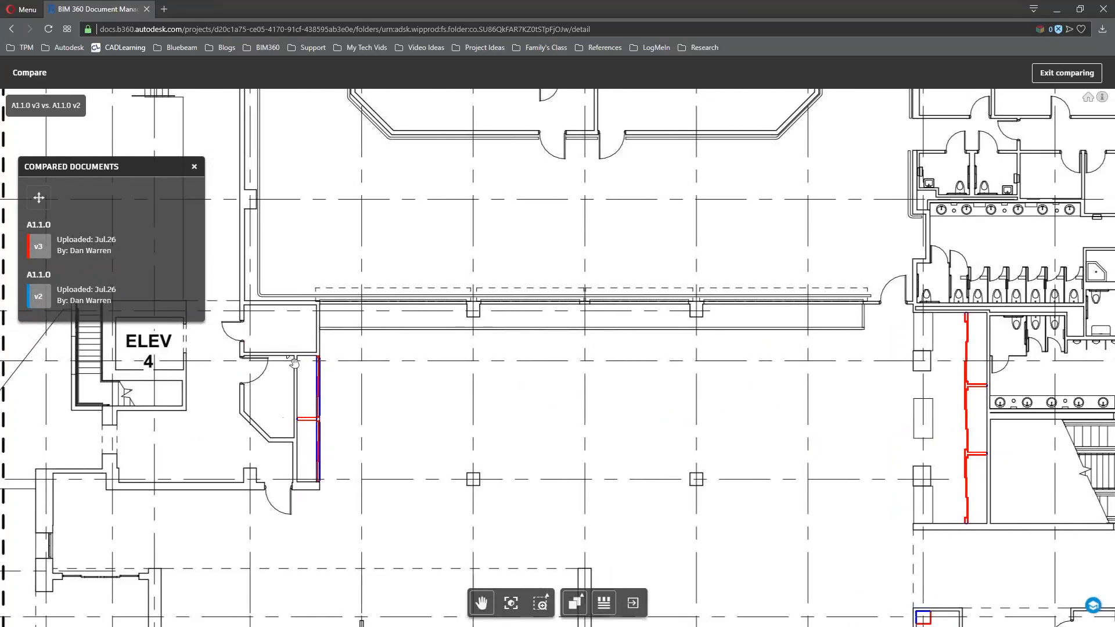
{"action": "scroll", "coordinate": [537, 418], "scroll_direction": "down", "scroll_amount": 4}
{"action": "mouse_move", "coordinate": [747, 429]}
{"action": "left_mouse_down"}
{"action": "mouse_move", "coordinate": [437, 396]}
{"action": "mouse_move", "coordinate": [127, 456]}
{"action": "left_mouse_up"}
{"action": "scroll", "coordinate": [746, 375], "scroll_direction": "up", "scroll_amount": 1}
{"action": "scroll", "coordinate": [874, 390], "scroll_direction": "up", "scroll_amount": 3}
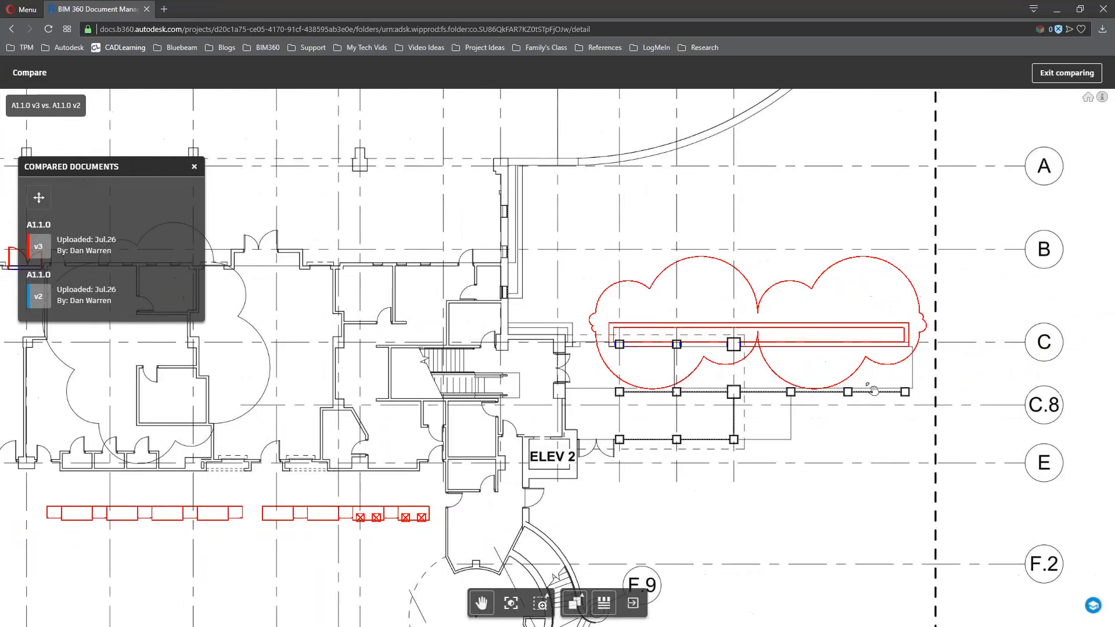
Show A1.1.0 V2 and V3 Side by Side, inspect both, then exit to the PDFs list
{"action": "left_click", "coordinate": [583, 603]}
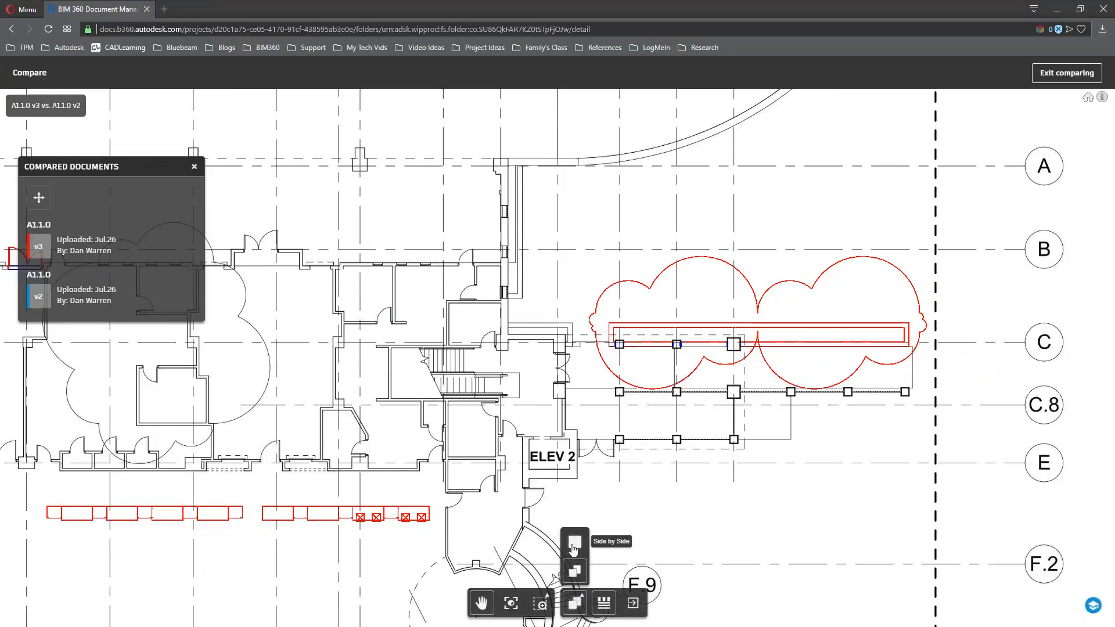
{"action": "left_click", "coordinate": [573, 543]}
{"action": "scroll", "coordinate": [501, 387], "scroll_direction": "down", "scroll_amount": 5}
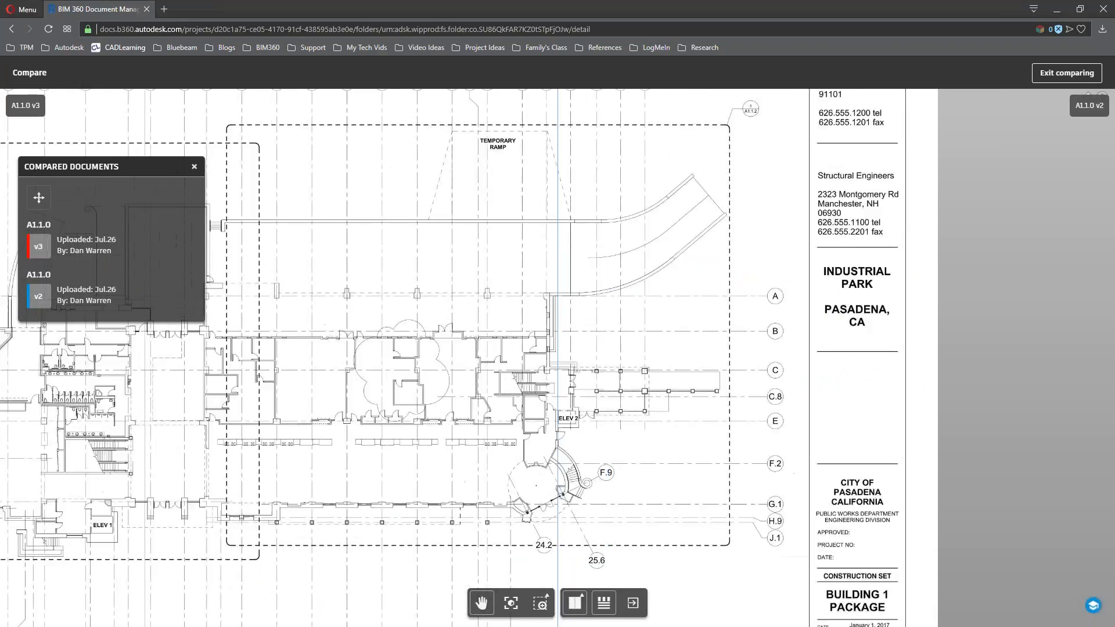
{"action": "mouse_move", "coordinate": [559, 431]}
{"action": "left_mouse_down"}
{"action": "mouse_move", "coordinate": [890, 438]}
{"action": "mouse_move", "coordinate": [712, 420]}
{"action": "mouse_move", "coordinate": [963, 455]}
{"action": "mouse_move", "coordinate": [700, 443]}
{"action": "mouse_move", "coordinate": [873, 453]}
{"action": "left_mouse_up"}
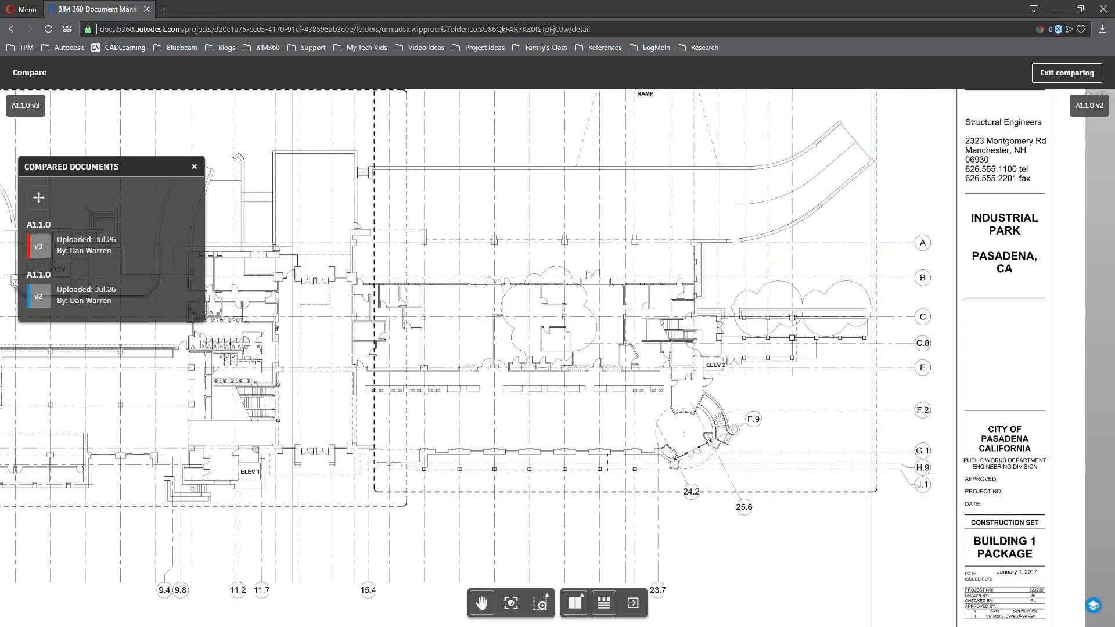
{"action": "scroll", "coordinate": [841, 349], "scroll_direction": "up", "scroll_amount": 5}
{"action": "mouse_move", "coordinate": [871, 381]}
{"action": "left_mouse_down"}
{"action": "mouse_move", "coordinate": [479, 380]}
{"action": "mouse_move", "coordinate": [983, 380]}
{"action": "mouse_move", "coordinate": [465, 380]}
{"action": "mouse_move", "coordinate": [974, 380]}
{"action": "mouse_move", "coordinate": [467, 380]}
{"action": "mouse_move", "coordinate": [952, 380]}
{"action": "mouse_move", "coordinate": [493, 371]}
{"action": "mouse_move", "coordinate": [957, 359]}
{"action": "mouse_move", "coordinate": [421, 350]}
{"action": "mouse_move", "coordinate": [874, 406]}
{"action": "mouse_move", "coordinate": [930, 423]}
{"action": "left_mouse_up"}
{"action": "scroll", "coordinate": [571, 418], "scroll_direction": "down", "scroll_amount": 2}
{"action": "scroll", "coordinate": [554, 399], "scroll_direction": "down", "scroll_amount": 3}
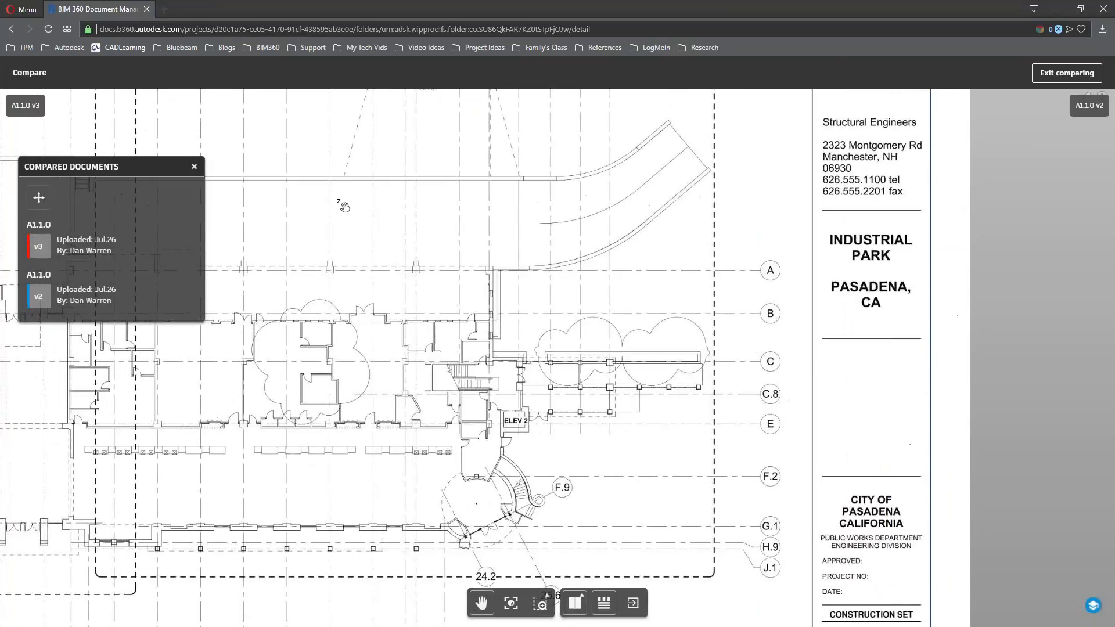
{"action": "left_click", "coordinate": [1065, 75]}
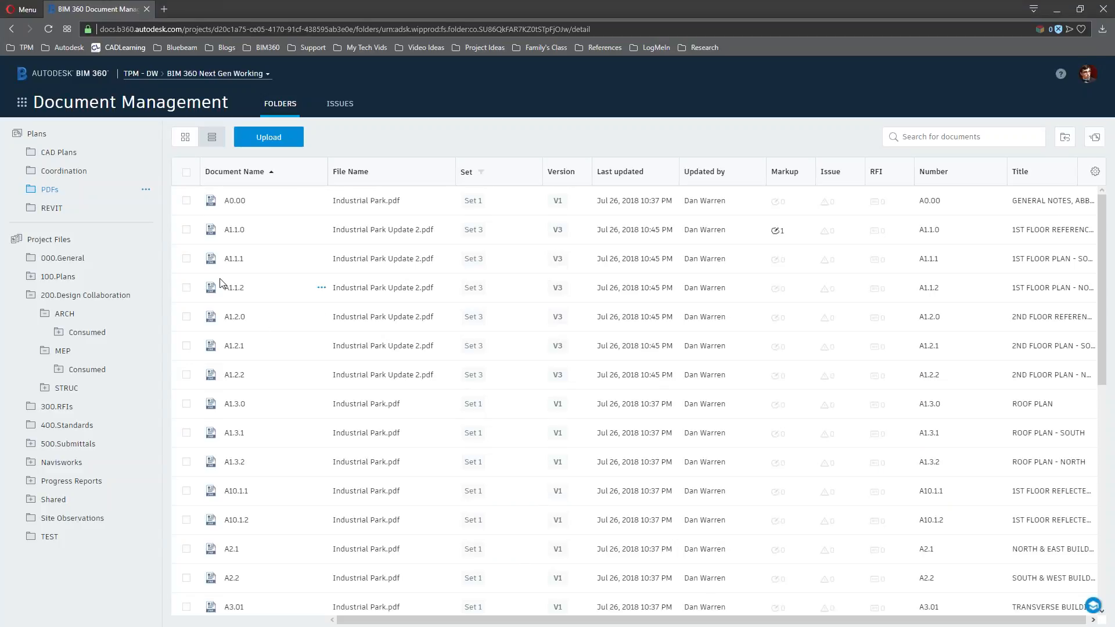
Open sheet A101 - GROUND FLOOR from the REVIT folder in Split View beside its 3D model
{"action": "left_click", "coordinate": [52, 208]}
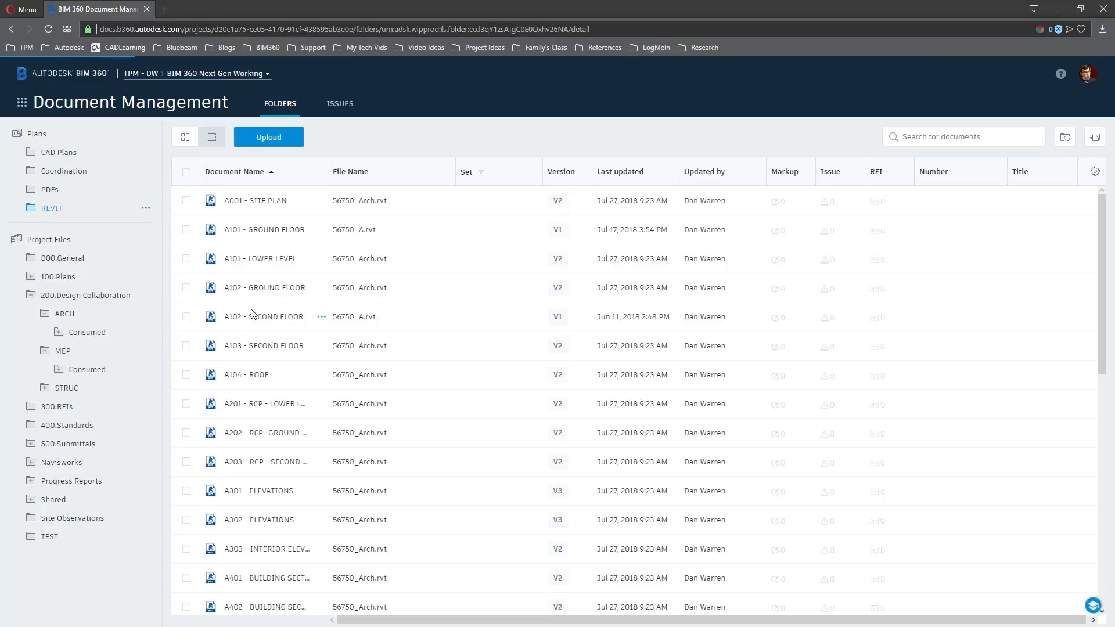
{"action": "left_click", "coordinate": [258, 230]}
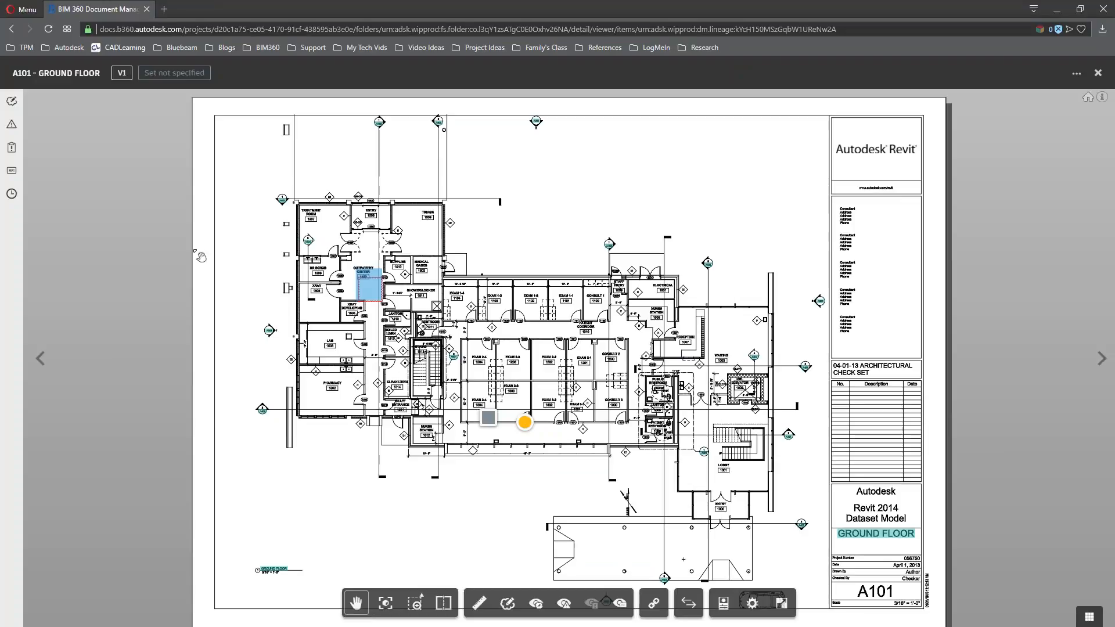
{"action": "left_click", "coordinate": [443, 603]}
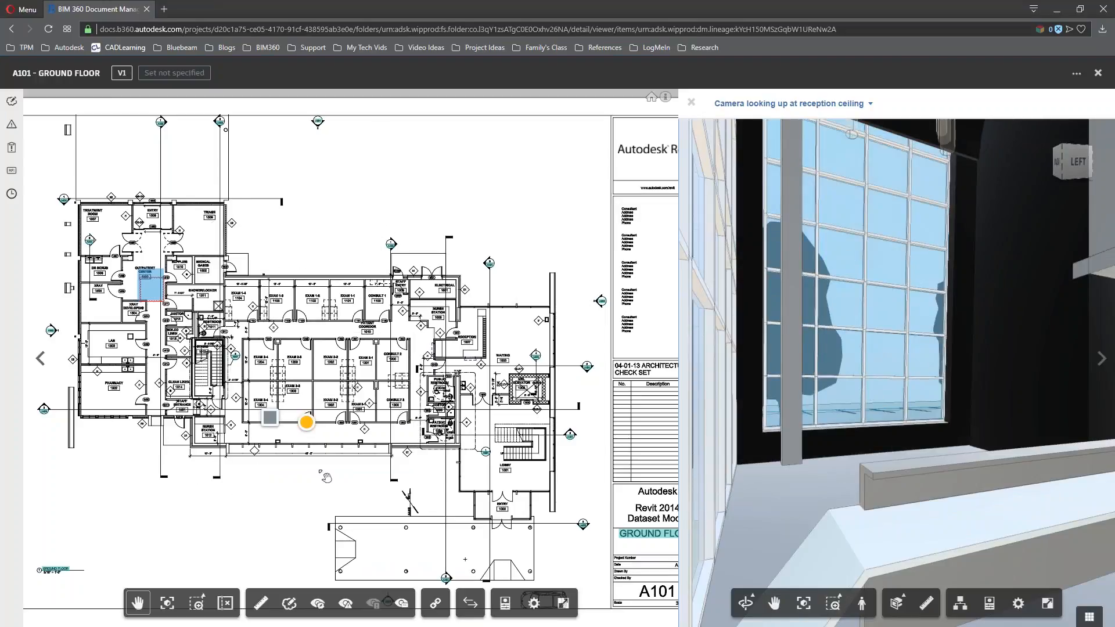
Select the window in the sheet's bottom wall and its matching window panel in the 3D model
{"action": "scroll", "coordinate": [349, 456], "scroll_direction": "up", "scroll_amount": 5}
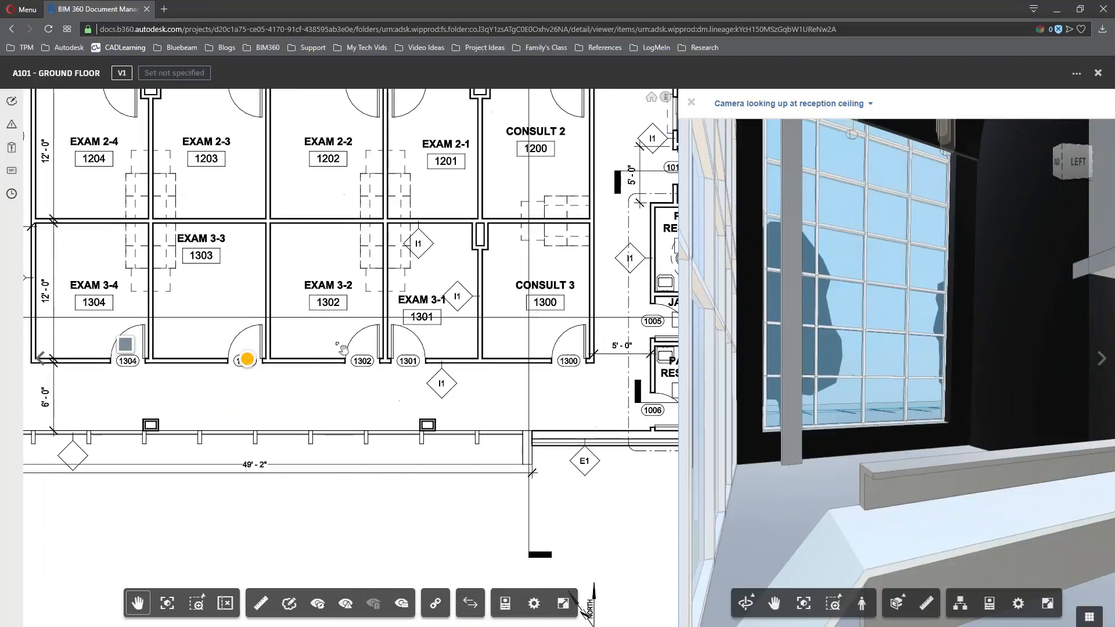
{"action": "left_click", "coordinate": [341, 437]}
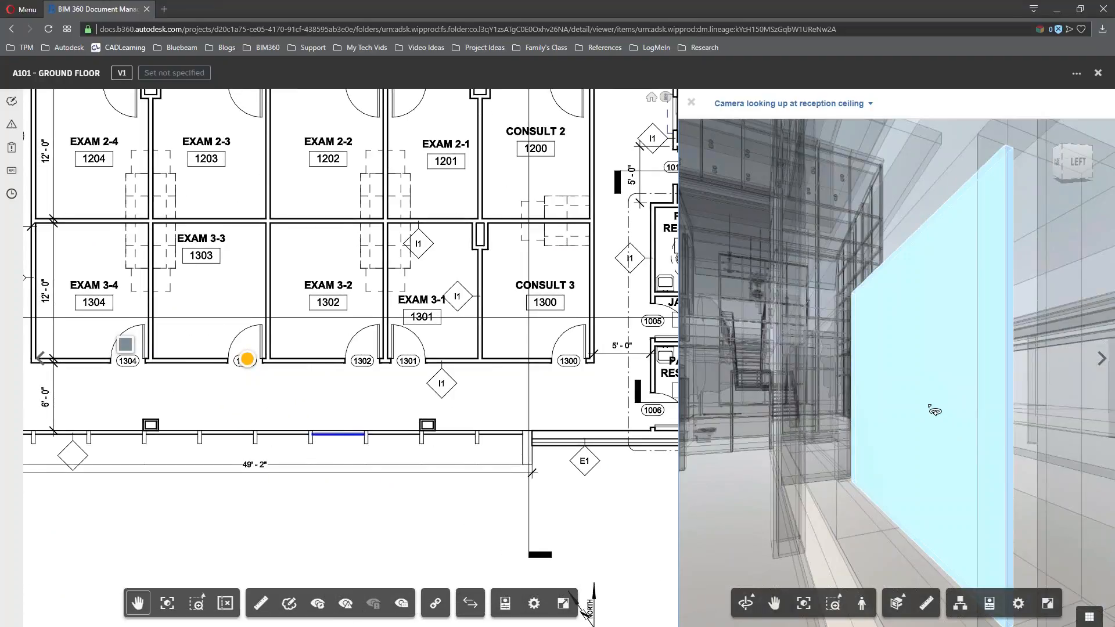
{"action": "scroll", "coordinate": [933, 408], "scroll_direction": "up", "scroll_amount": 2}
{"action": "middle_click_drag", "start_coordinate": [933, 408], "coordinate": [863, 411]}
{"action": "left_click", "coordinate": [841, 371]}
Reframe the 3D view, select the wall below the exam rooms, and show its properties
{"action": "scroll", "coordinate": [829, 379], "scroll_direction": "down", "scroll_amount": 3}
{"action": "mouse_move", "coordinate": [869, 416]}
{"action": "left_mouse_down"}
{"action": "mouse_move", "coordinate": [913, 440]}
{"action": "mouse_move", "coordinate": [685, 405]}
{"action": "mouse_move", "coordinate": [876, 411]}
{"action": "left_mouse_up"}
{"action": "scroll", "coordinate": [825, 406], "scroll_direction": "down", "scroll_amount": 5}
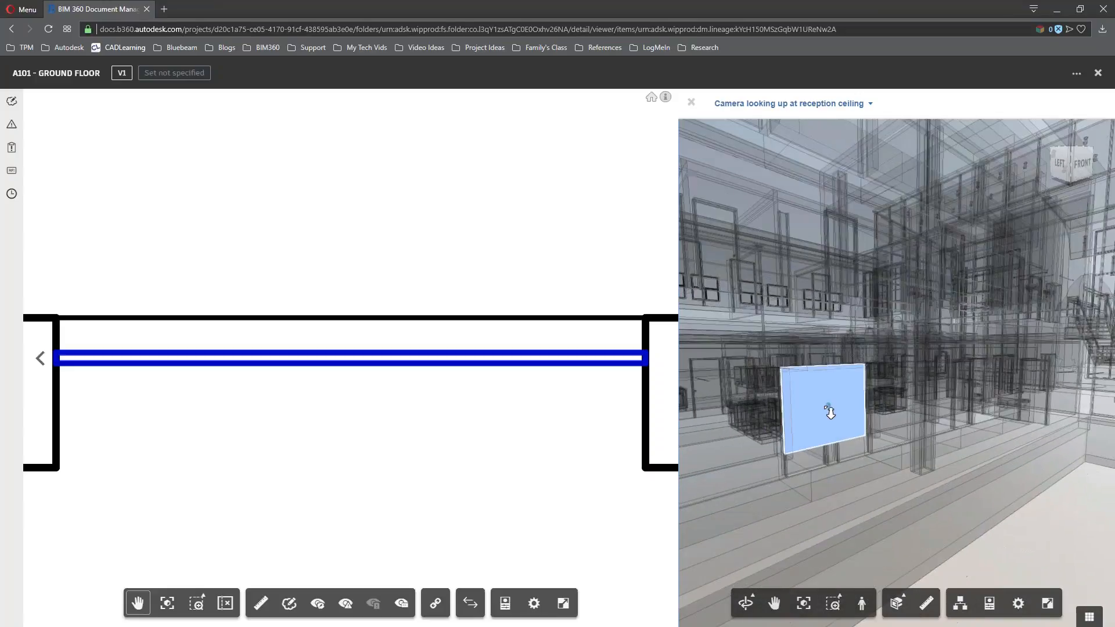
{"action": "middle_click_drag", "start_coordinate": [832, 419], "coordinate": [924, 464]}
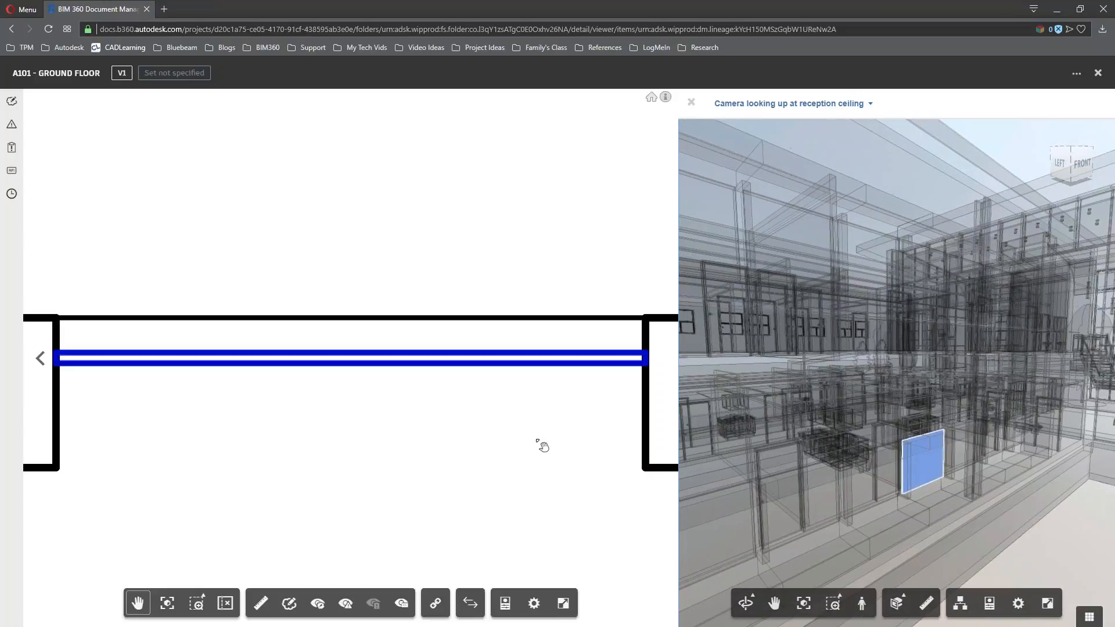
{"action": "left_click", "coordinate": [542, 445]}
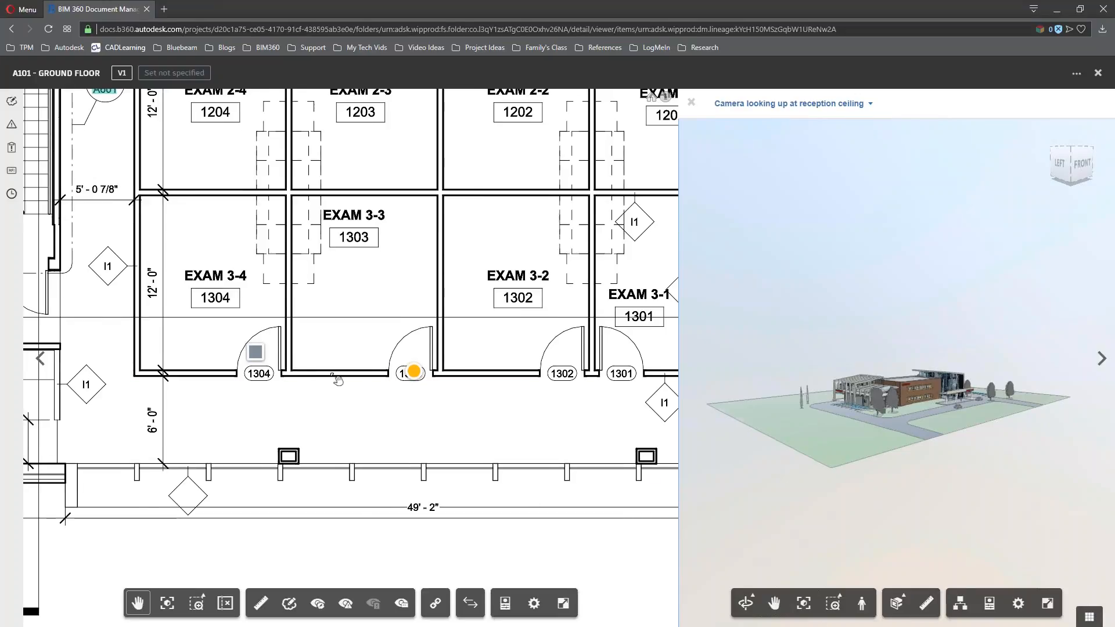
{"action": "left_click", "coordinate": [336, 375]}
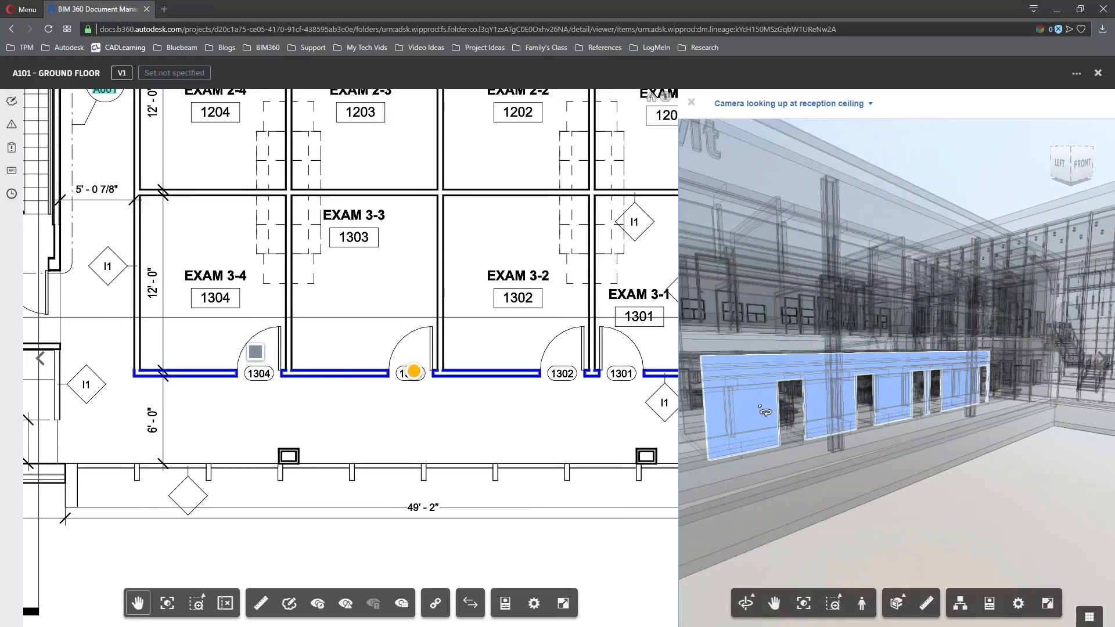
{"action": "left_click", "coordinate": [504, 603]}
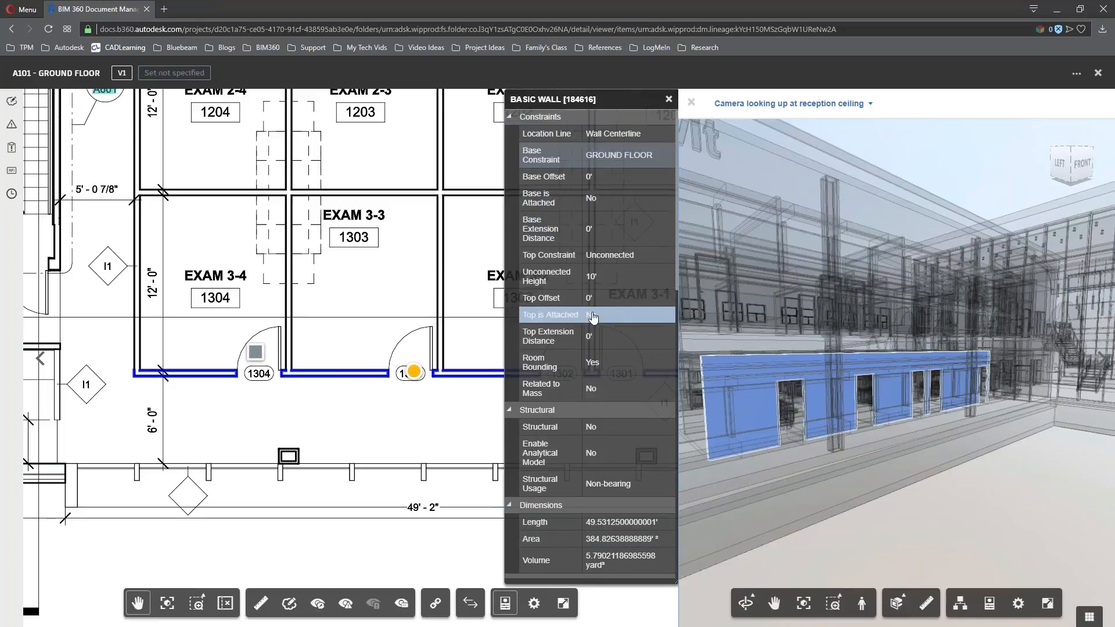
Close the basic wall's properties and the 3D pane, leaving sheet A101 shown alone
{"action": "scroll", "coordinate": [592, 316], "scroll_direction": "down", "scroll_amount": 10}
{"action": "left_click", "coordinate": [668, 99]}
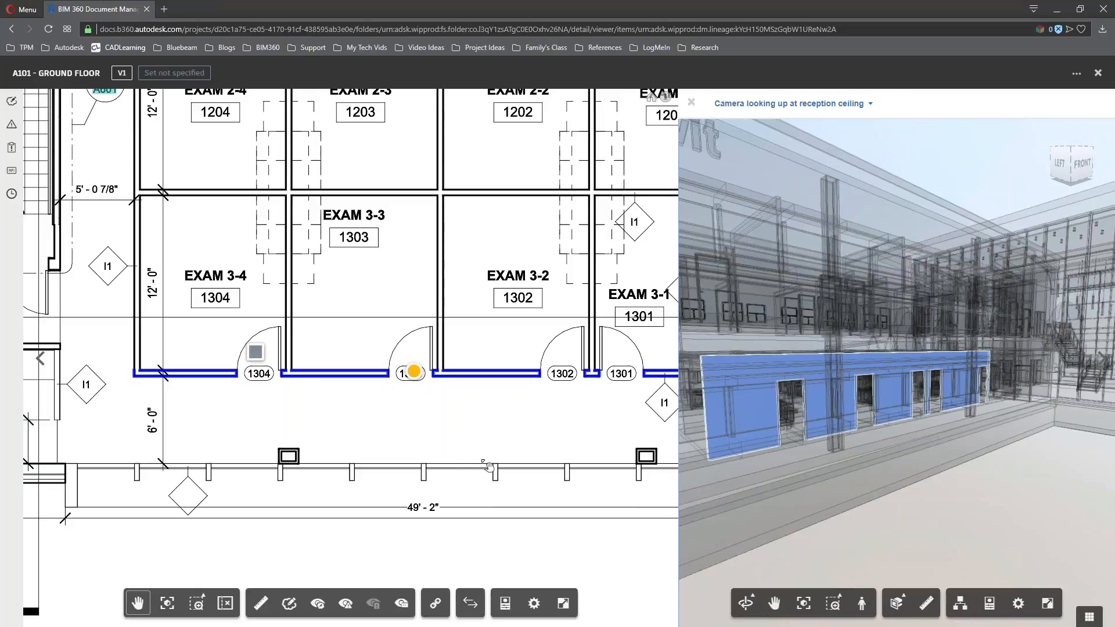
{"action": "left_click_drag", "start_coordinate": [787, 444], "coordinate": [793, 468]}
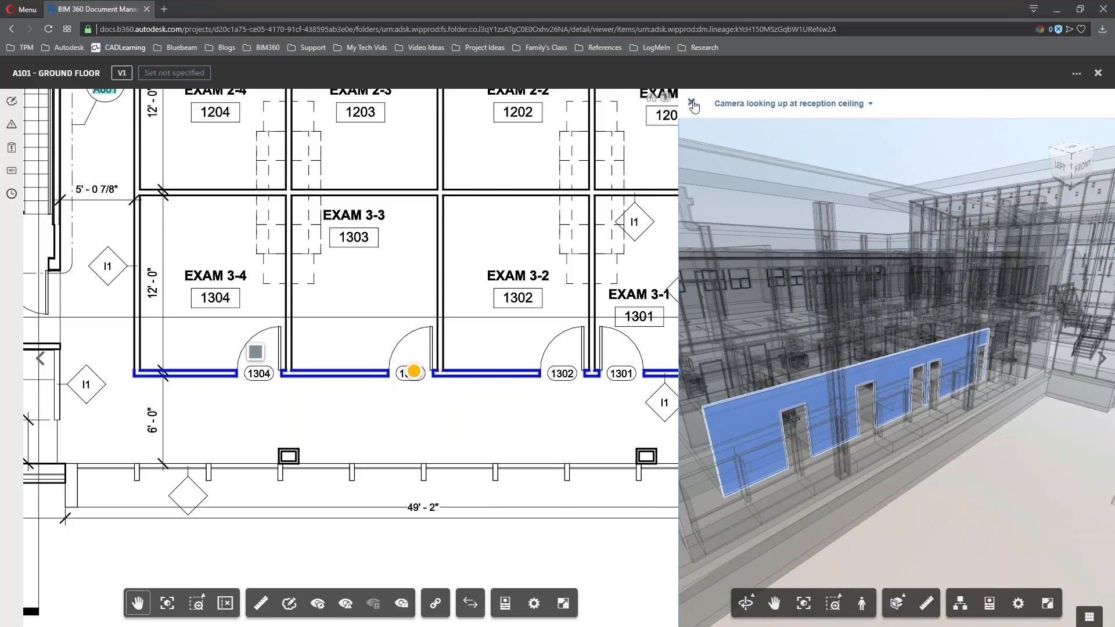
{"action": "left_click", "coordinate": [691, 102]}
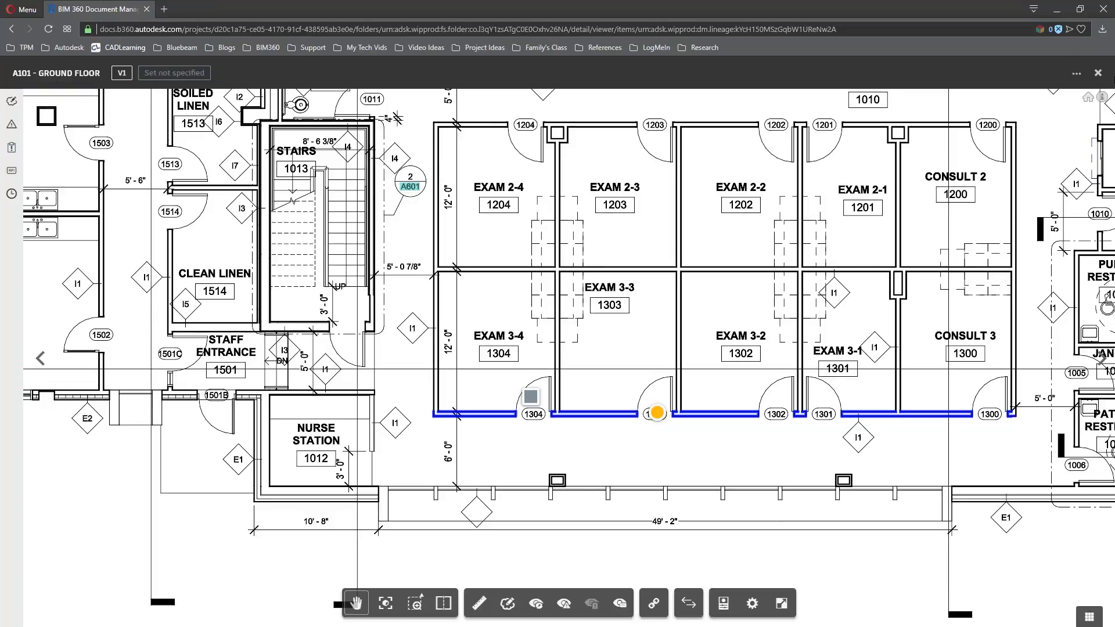
Close the A101 drawing and switch to the Project Management module's RFIs list
{"action": "left_click", "coordinate": [1097, 72]}
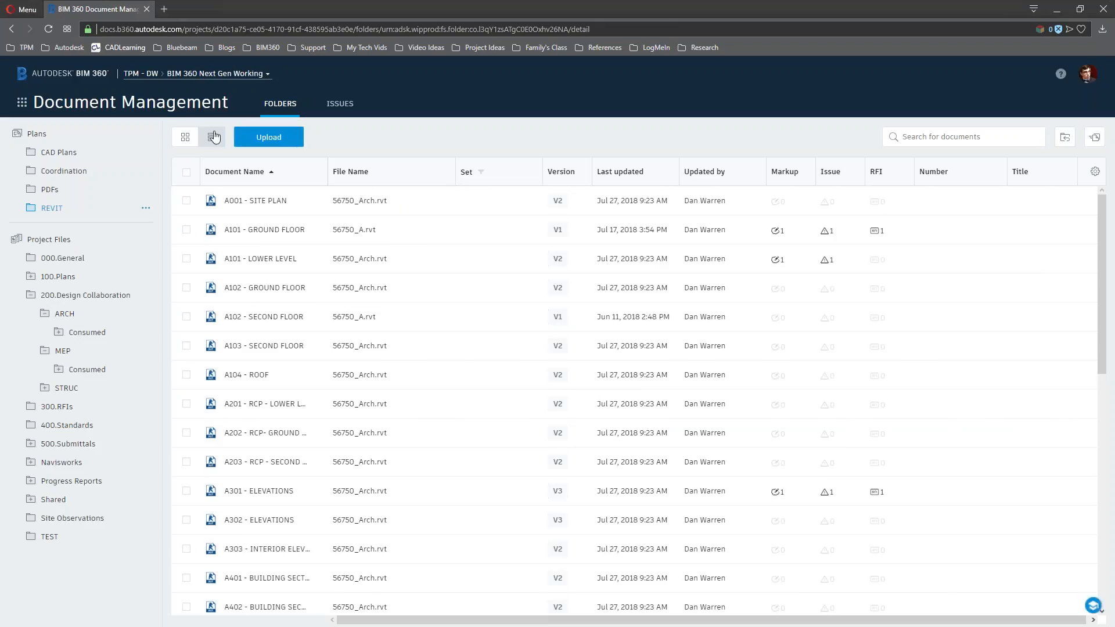
{"action": "left_click", "coordinate": [163, 105]}
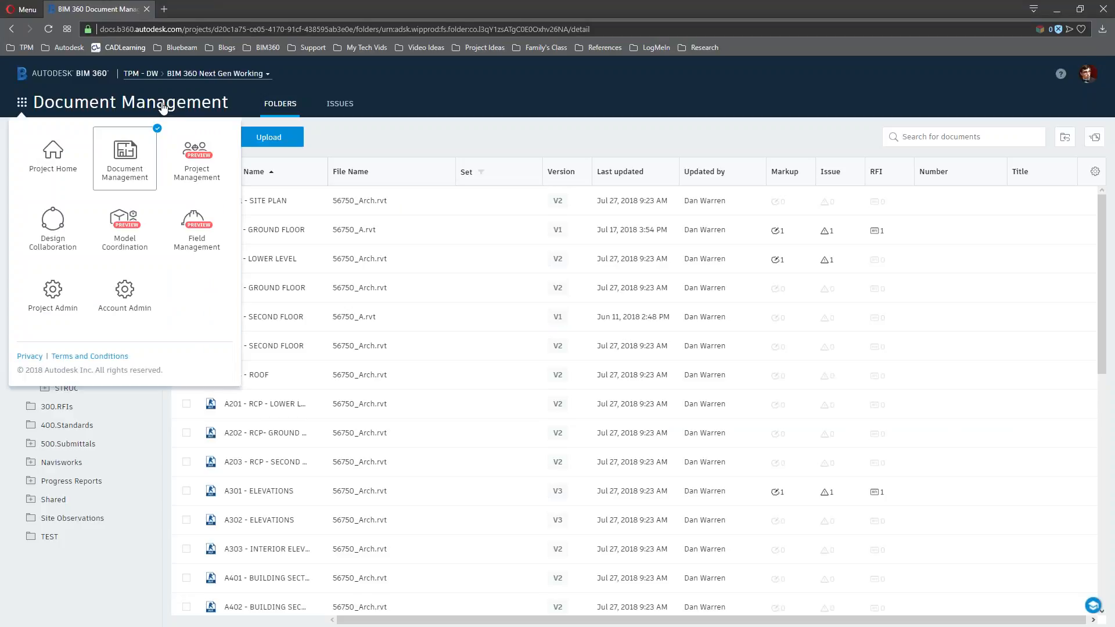
{"action": "left_click", "coordinate": [203, 165]}
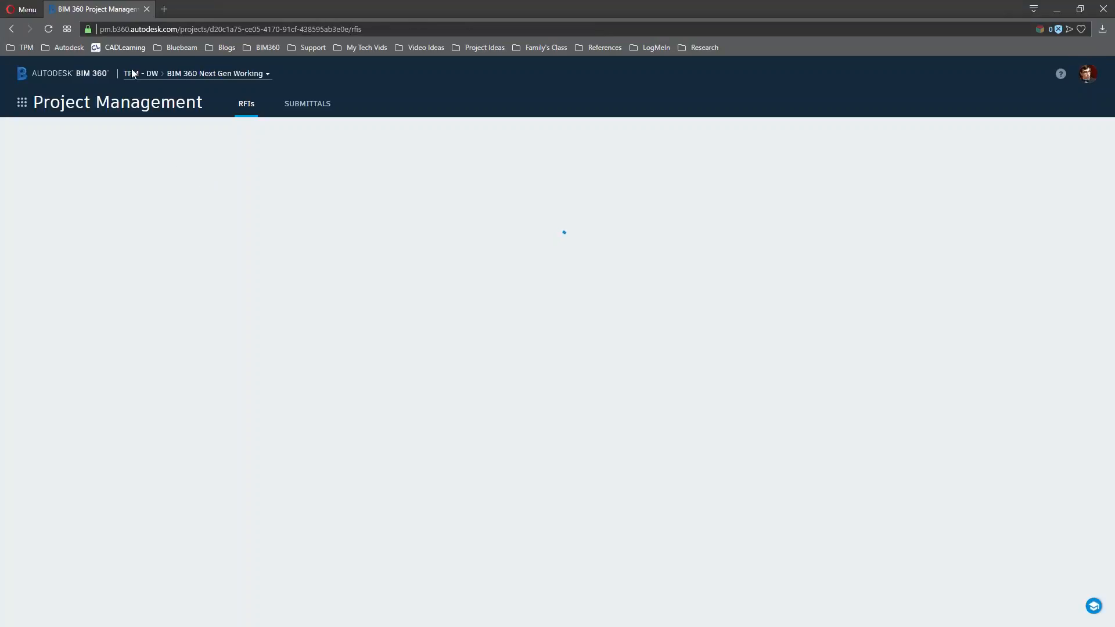
{"action": "left_click", "coordinate": [103, 107]}
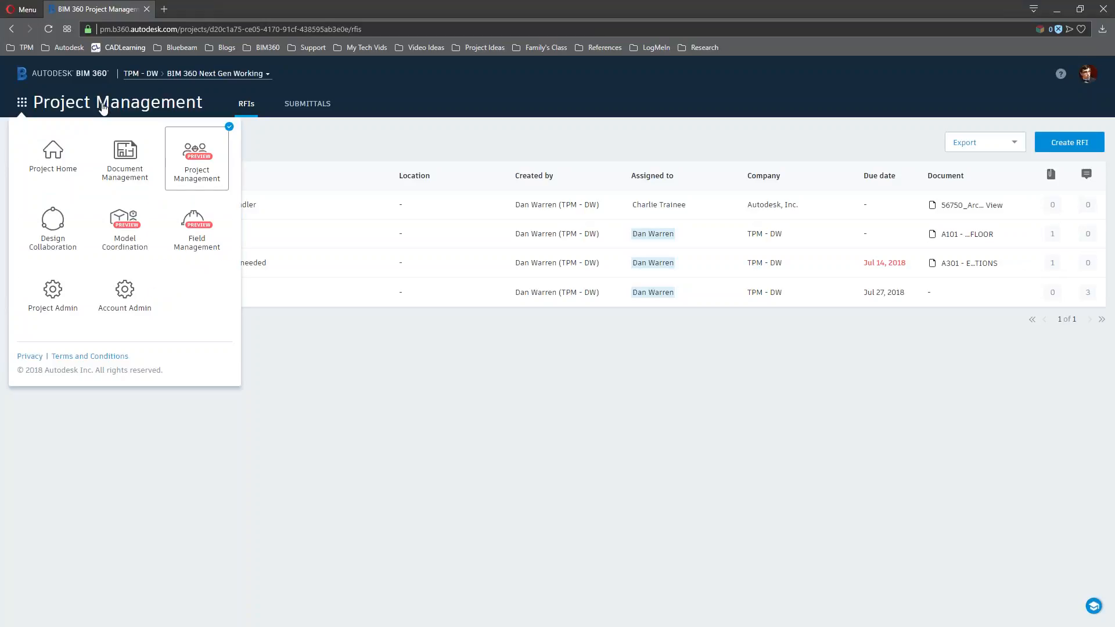
Switch to Project Admin to view the RFI workflow and its Creator, Manager and Reviewer roles
{"action": "left_click", "coordinate": [69, 303]}
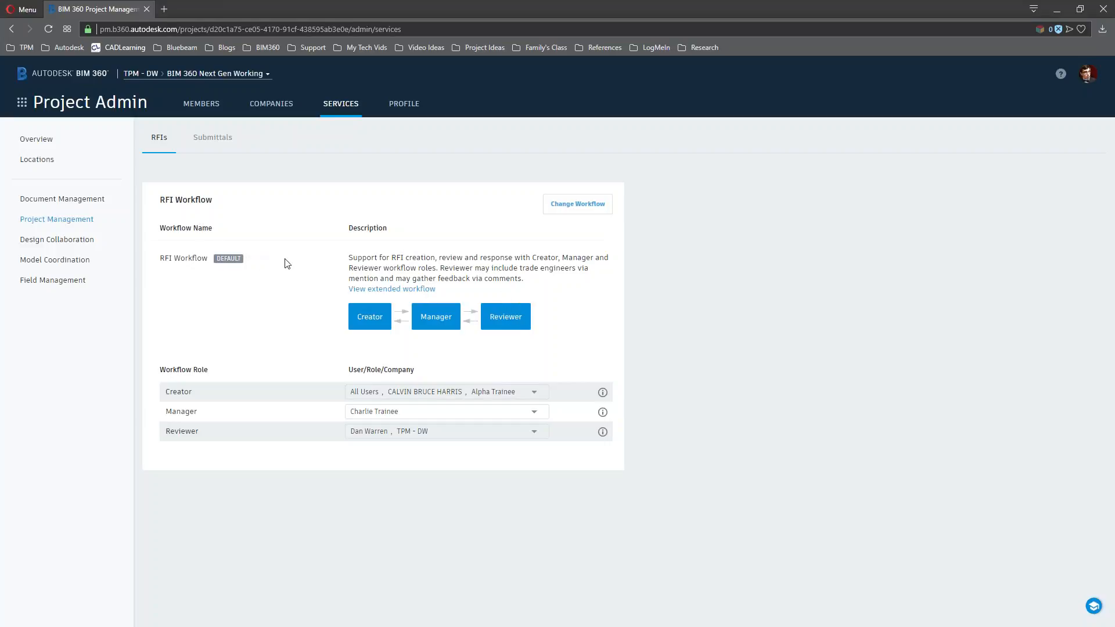
Compare the RFI workflow choices, then cancel to keep the default Creator-Manager-Reviewer workflow
{"action": "left_click", "coordinate": [577, 208]}
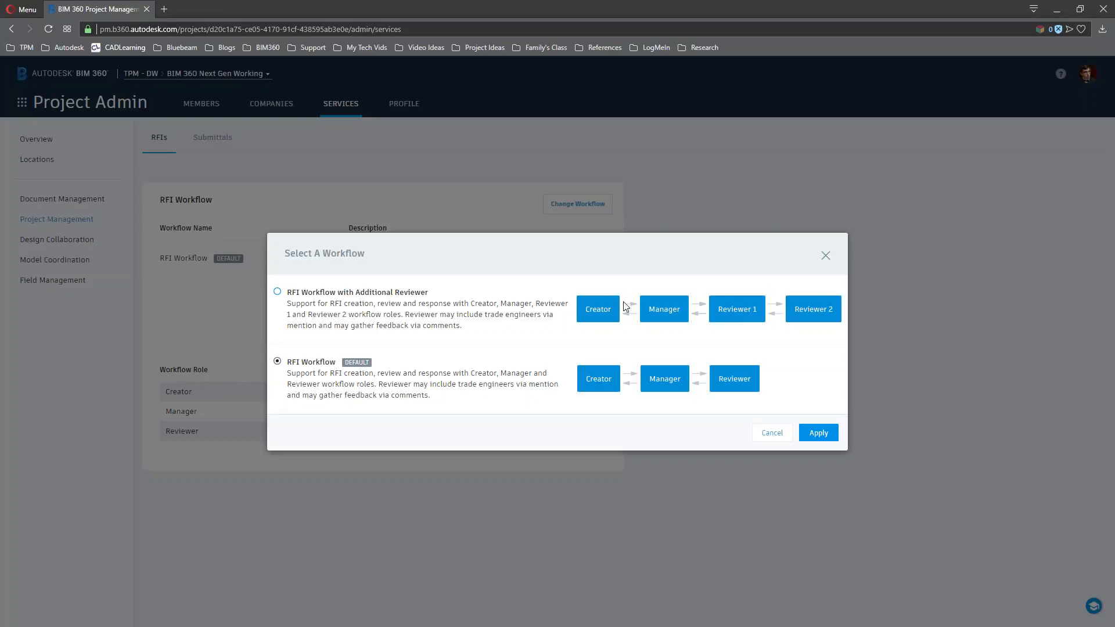
{"action": "left_click", "coordinate": [782, 436]}
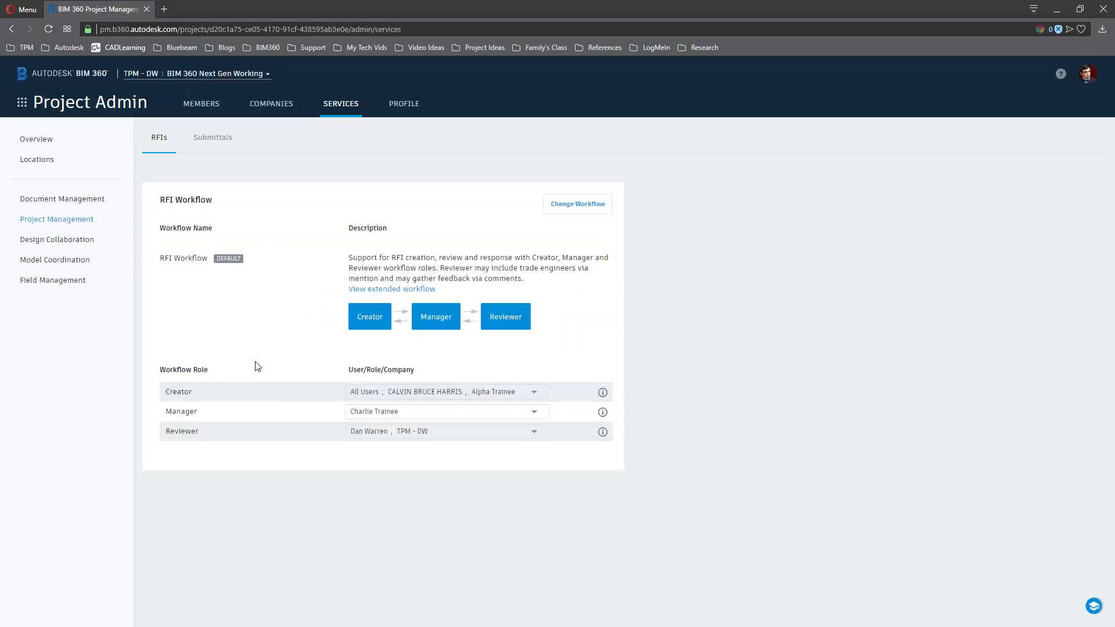
{"action": "left_click", "coordinate": [57, 107]}
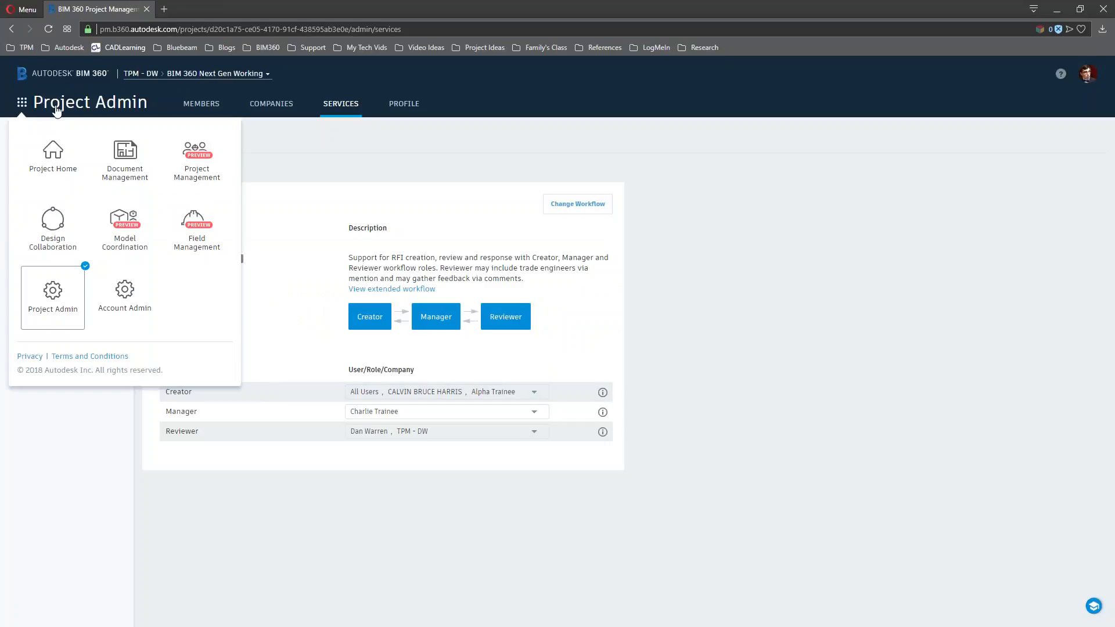
Open Document Management's Issues tab, check Export and Filter options, and sort the nine issues by status
{"action": "left_click", "coordinate": [137, 170]}
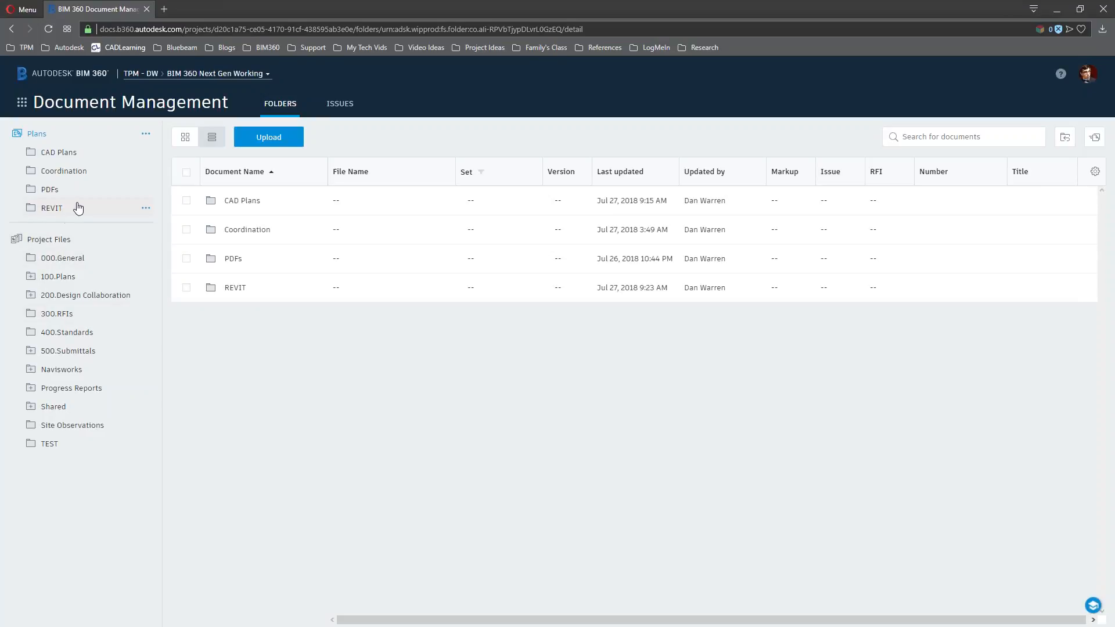
{"action": "left_click", "coordinate": [338, 105]}
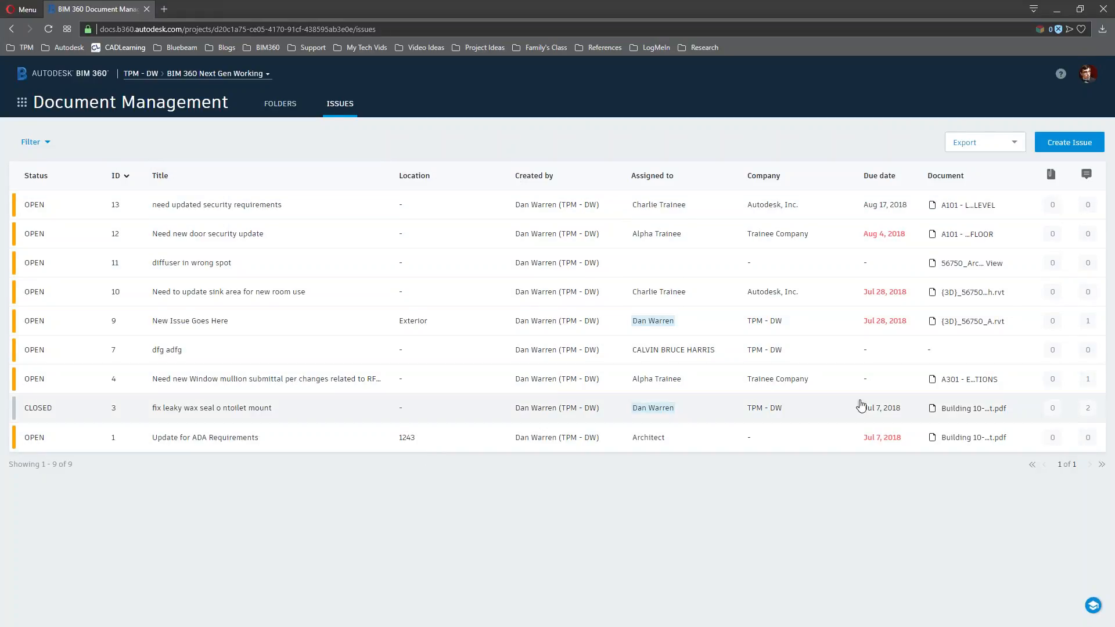
{"action": "left_click", "coordinate": [996, 146]}
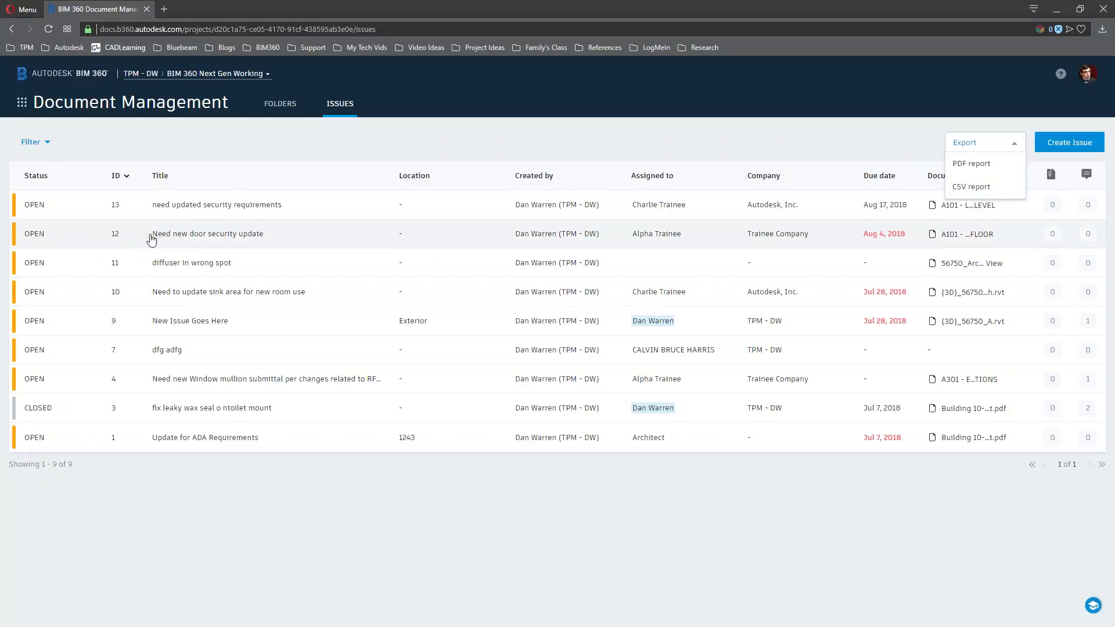
{"action": "left_click", "coordinate": [46, 143]}
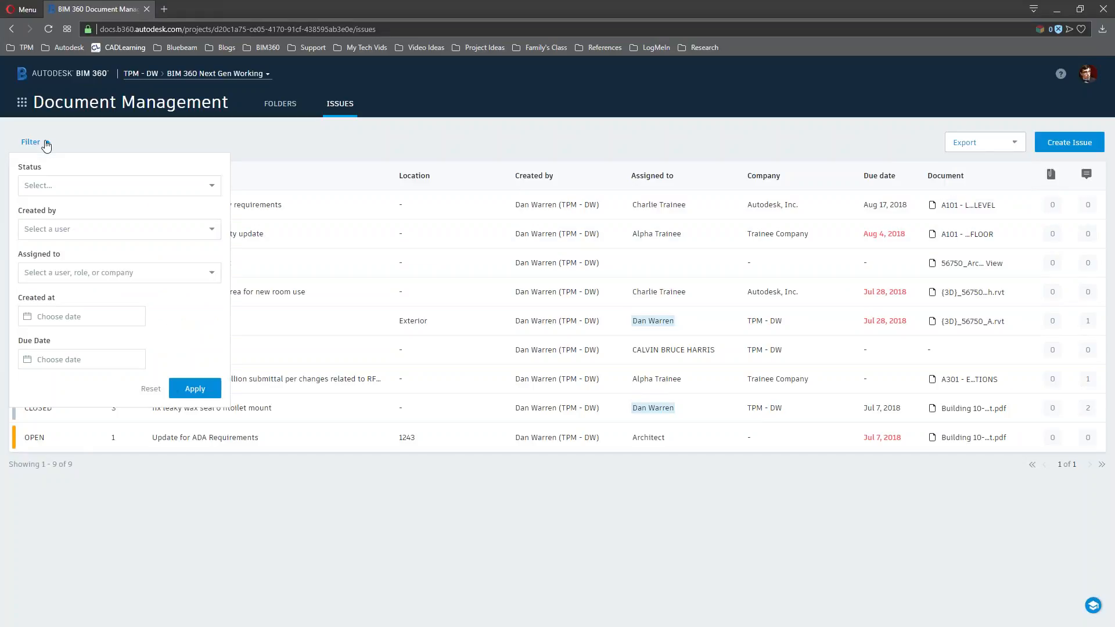
{"action": "left_click", "coordinate": [326, 146]}
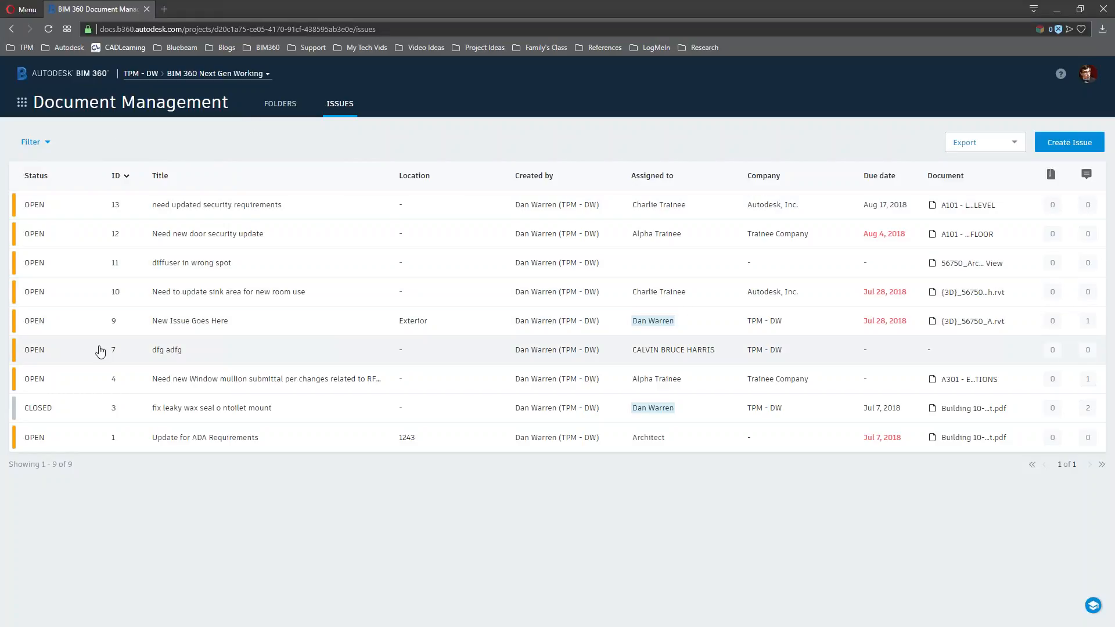
{"action": "left_click", "coordinate": [75, 175]}
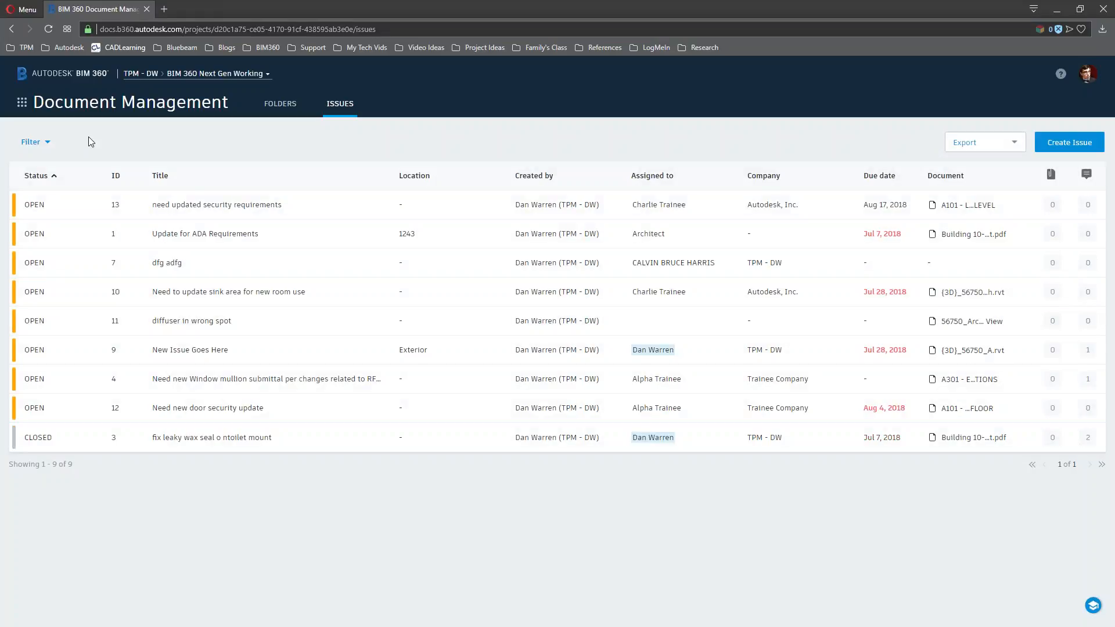
{"action": "left_click", "coordinate": [74, 108]}
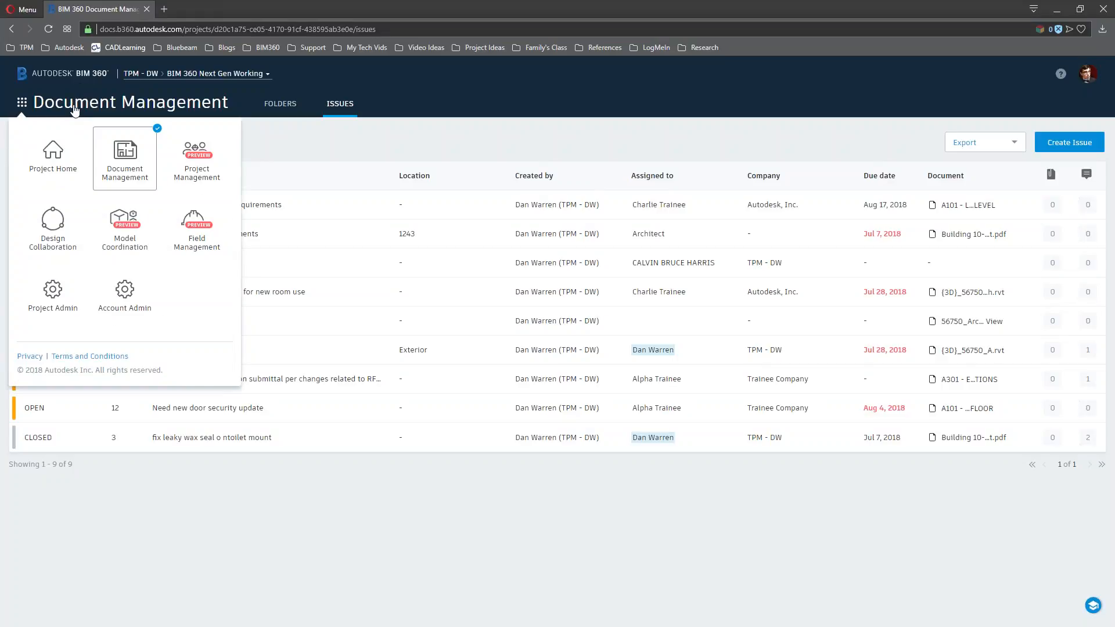
Return to Document Management and open sheet A1.1.0 from the PDFs folder
{"action": "left_click", "coordinate": [132, 153]}
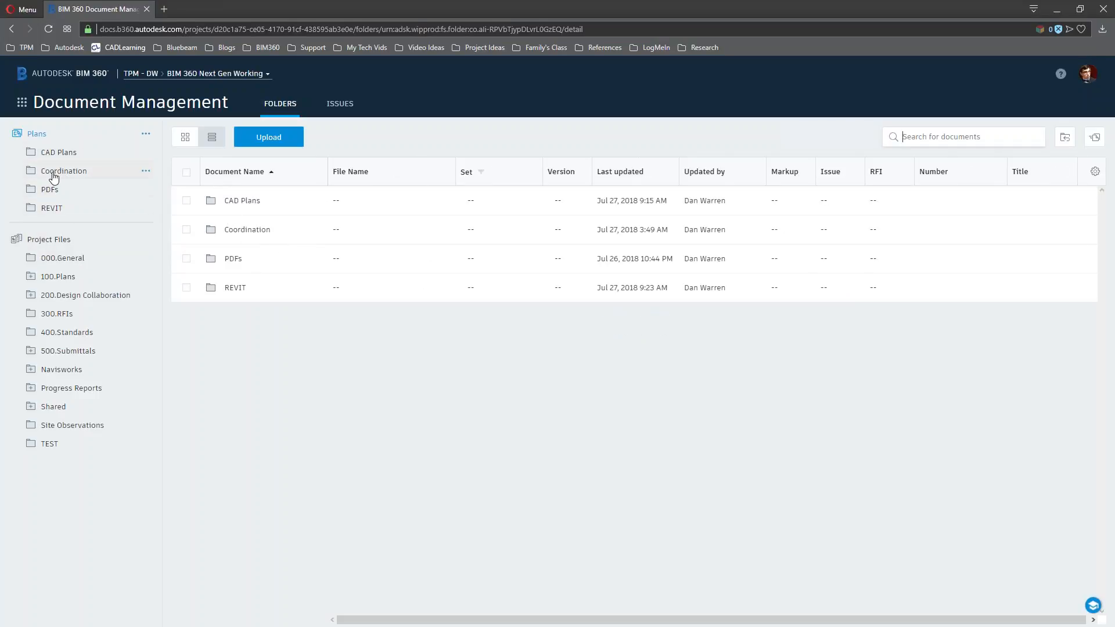
{"action": "left_click", "coordinate": [46, 193]}
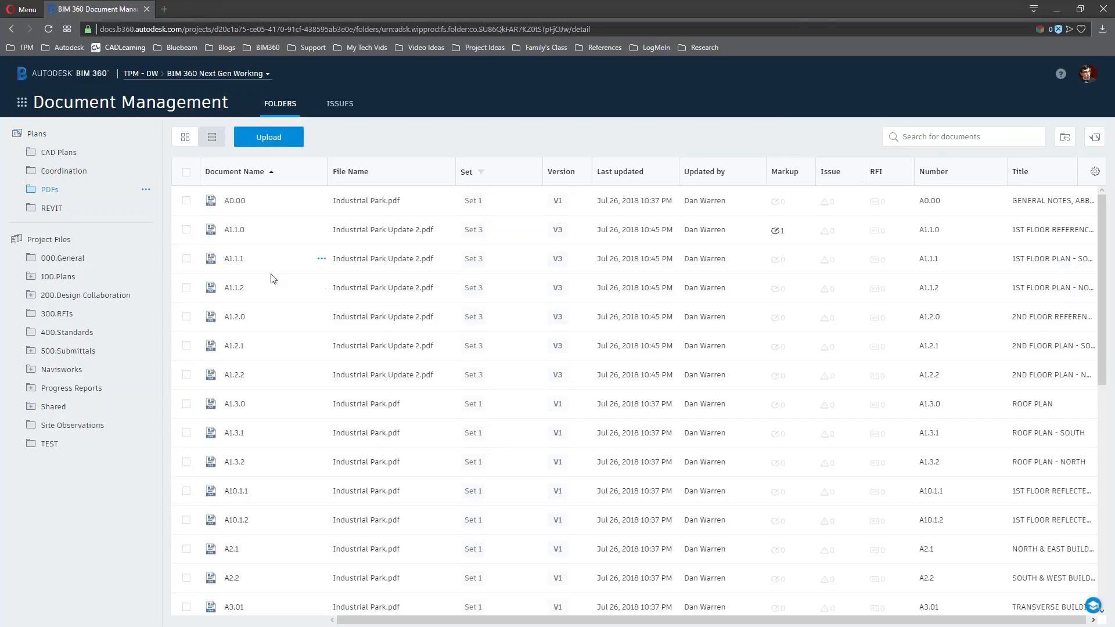
{"action": "left_click", "coordinate": [234, 230]}
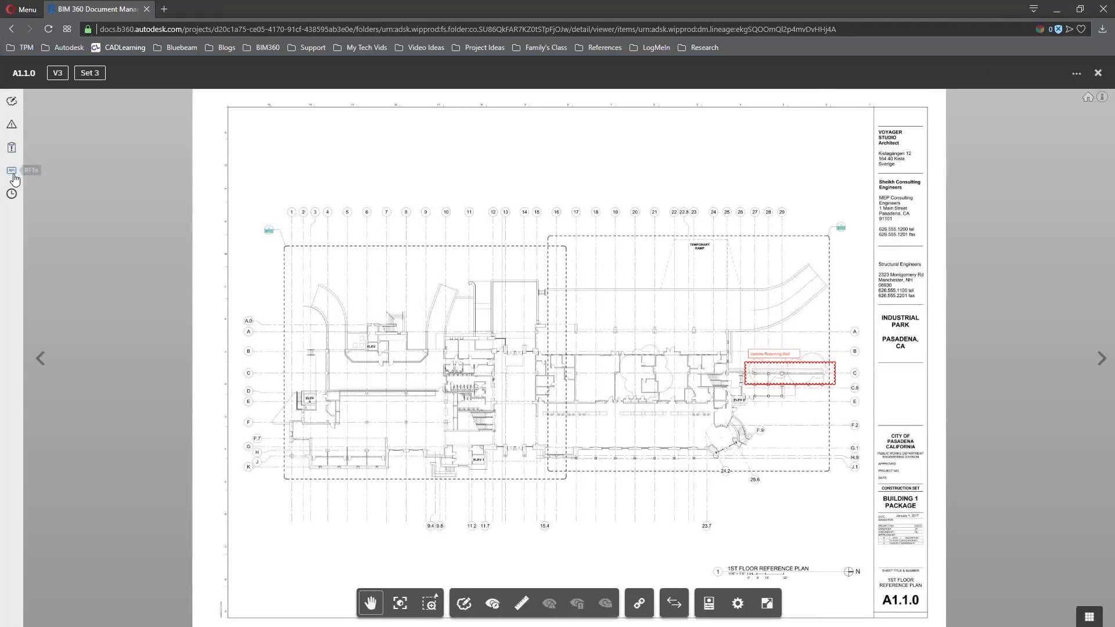
Start a new RFI pinned near ELEV 4 on the sheet and set its status to Draft
{"action": "left_click", "coordinate": [12, 171]}
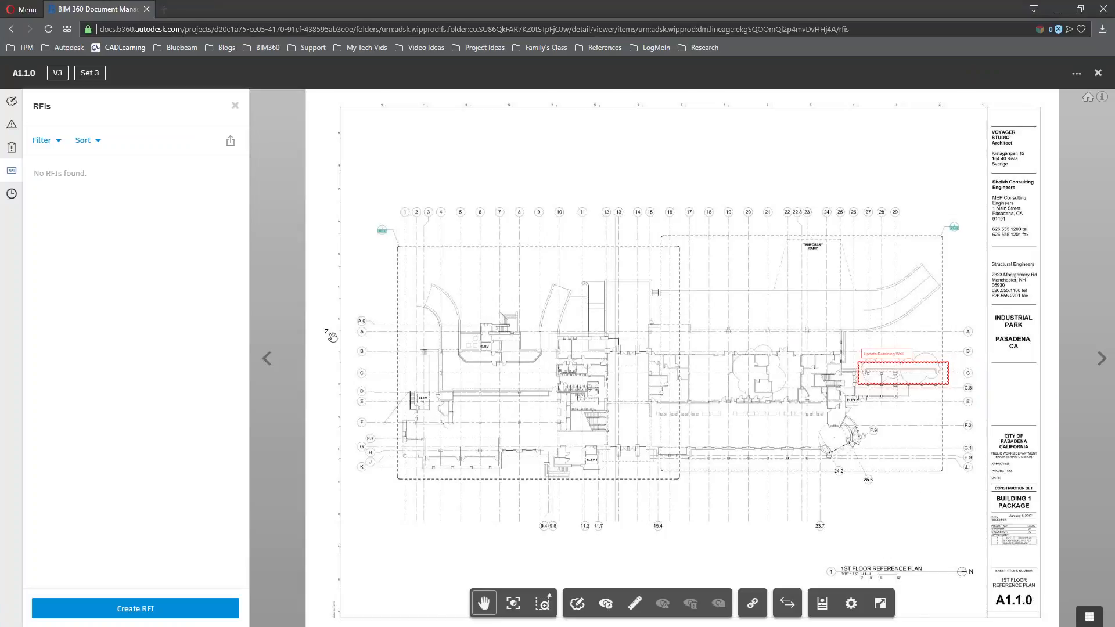
{"action": "left_click", "coordinate": [181, 609]}
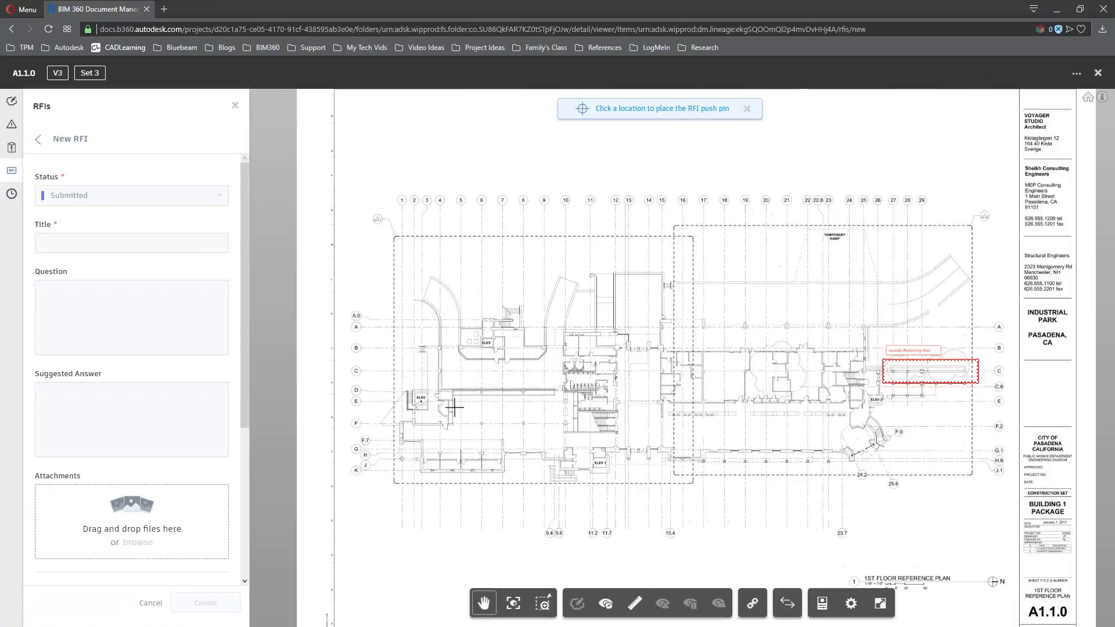
{"action": "scroll", "coordinate": [450, 407], "scroll_direction": "up", "scroll_amount": 3}
{"action": "scroll", "coordinate": [449, 407], "scroll_direction": "up", "scroll_amount": 2}
{"action": "left_click", "coordinate": [438, 374]}
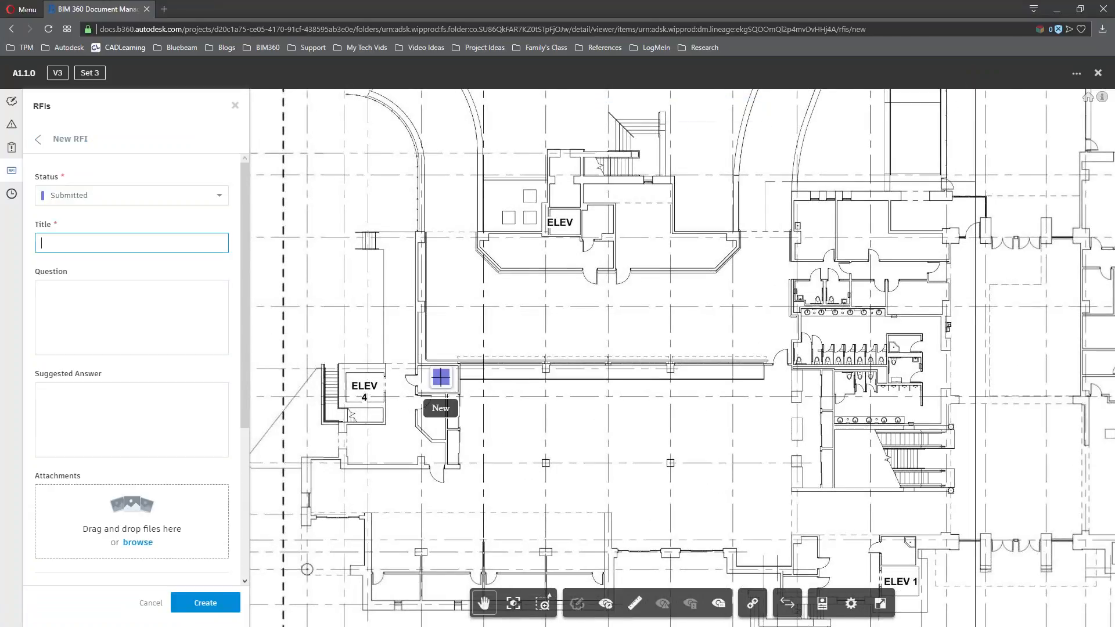
{"action": "left_click", "coordinate": [219, 195]}
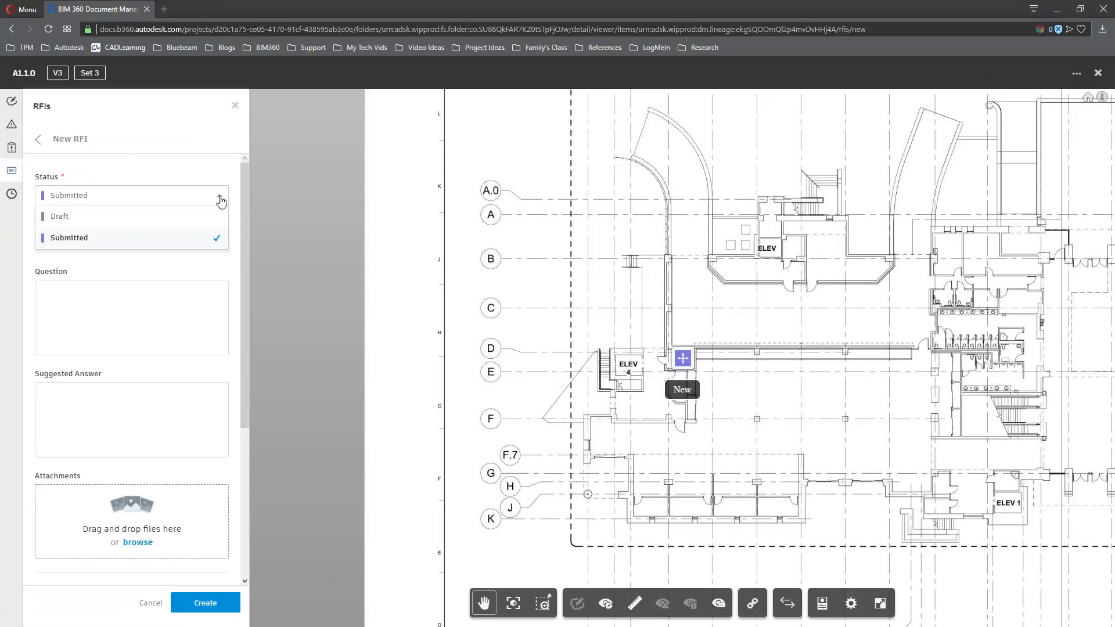
{"action": "left_click", "coordinate": [220, 183]}
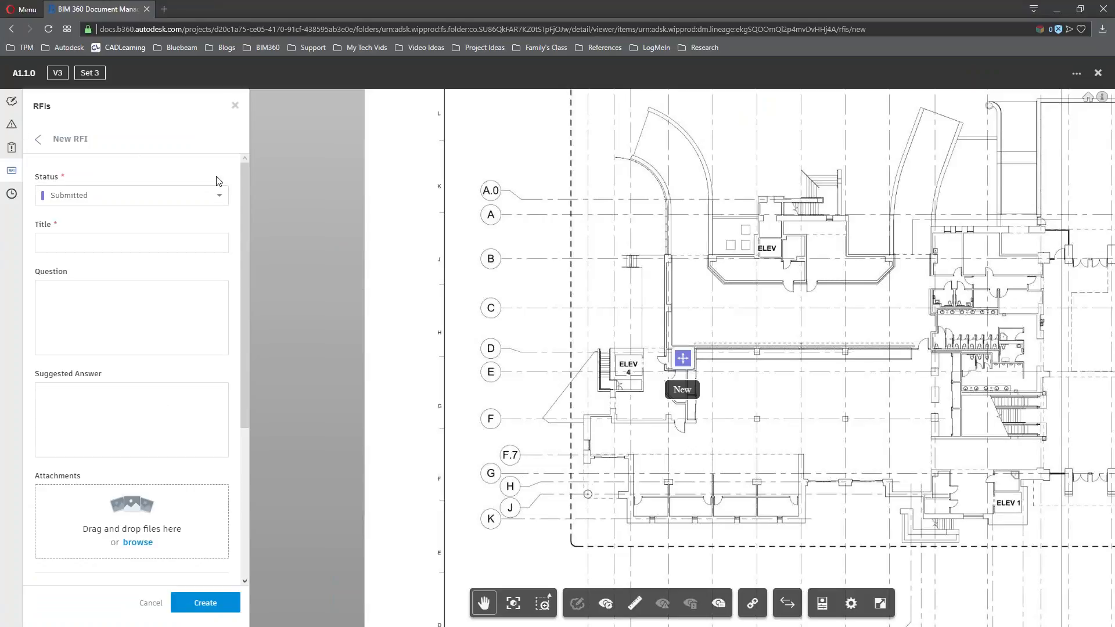
{"action": "left_click", "coordinate": [93, 192]}
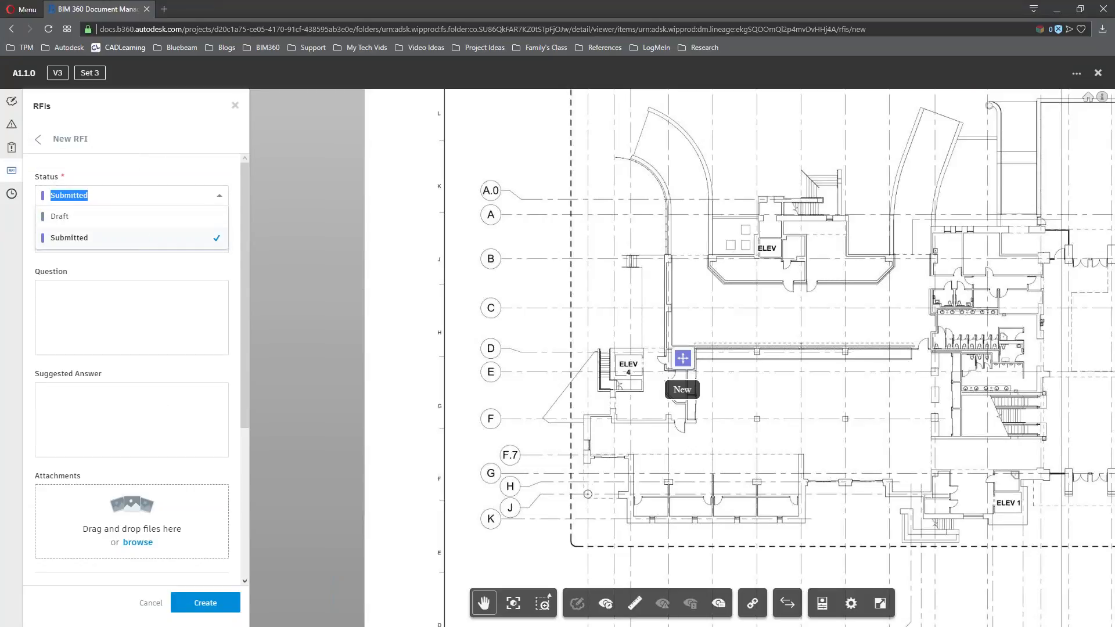
{"action": "left_click", "coordinate": [154, 164]}
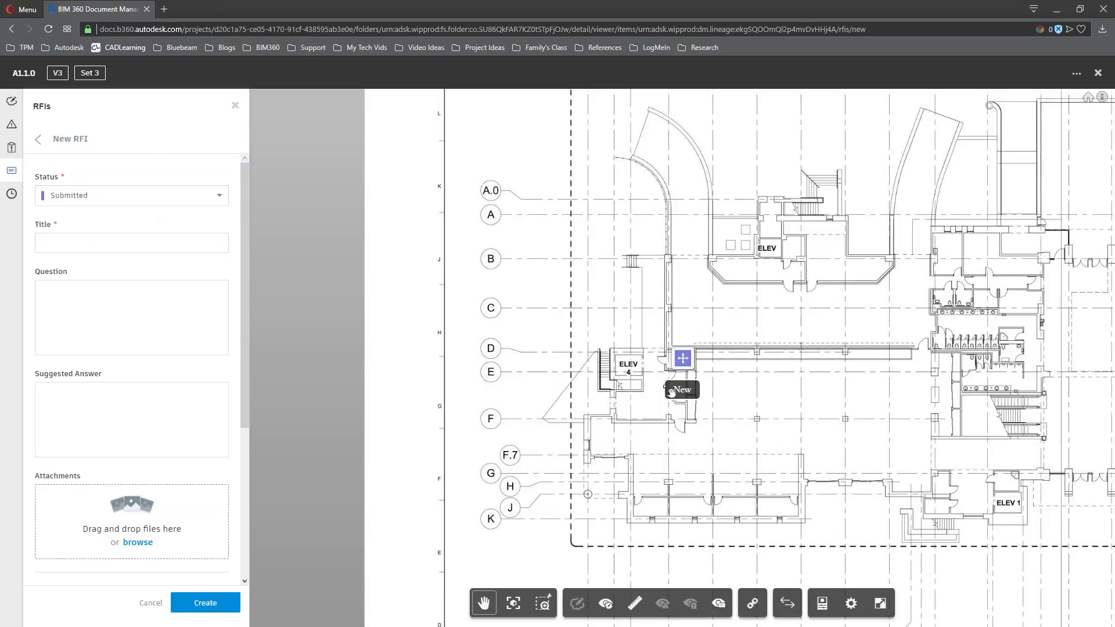
{"action": "left_click", "coordinate": [182, 195]}
{"action": "left_click", "coordinate": [156, 214]}
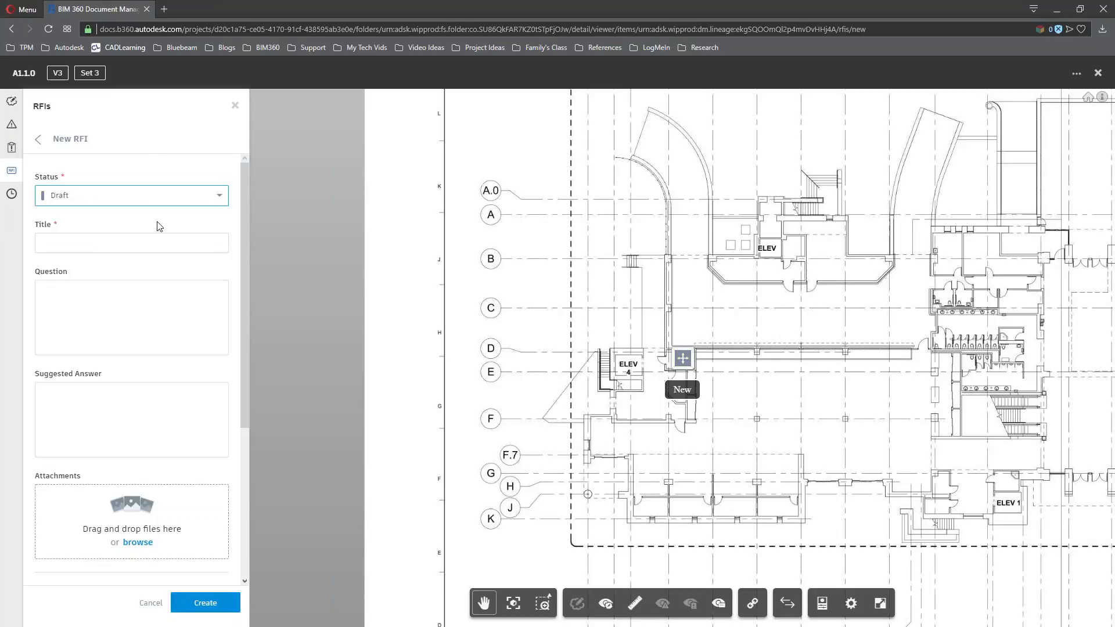
Title the RFI 'Need electical room panel layout update for expanded circuits' and fill placeholder question and answer
{"action": "left_click", "coordinate": [145, 247]}
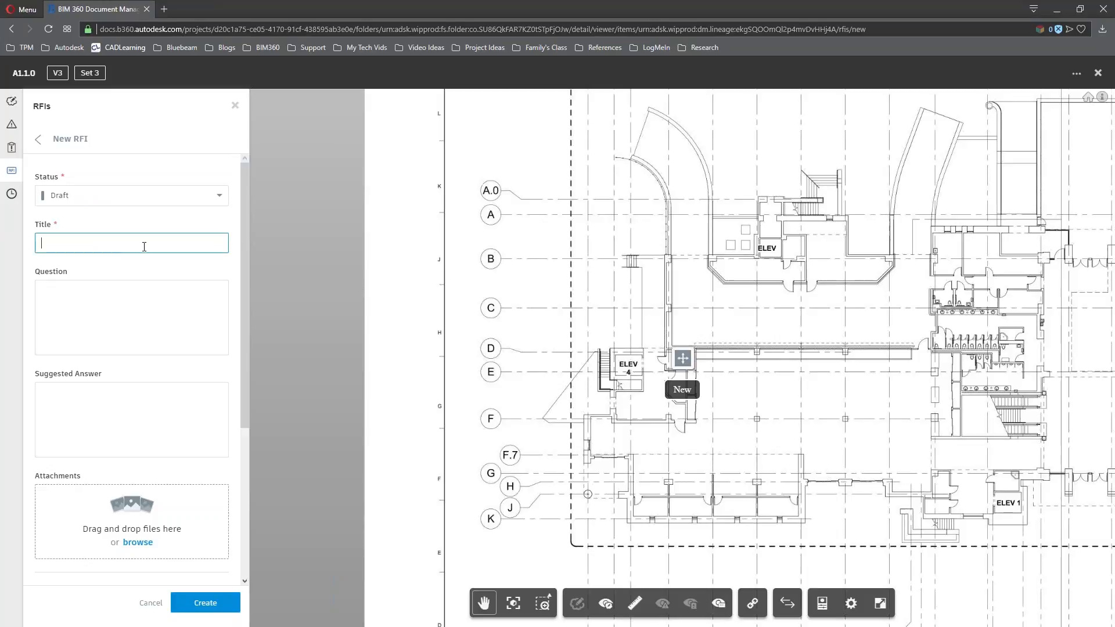
{"action": "type", "text": "Nee"}
{"action": "type", "text": "d electical ro"}
{"action": "type", "text": "om panel "}
{"action": "type", "text": "layout update for"}
{"action": "type", "text": " expanded c"}
{"action": "type", "text": "ircuits"}
{"action": "key", "text": "Tab"}
{"action": "type", "text": "dsalf ;"}
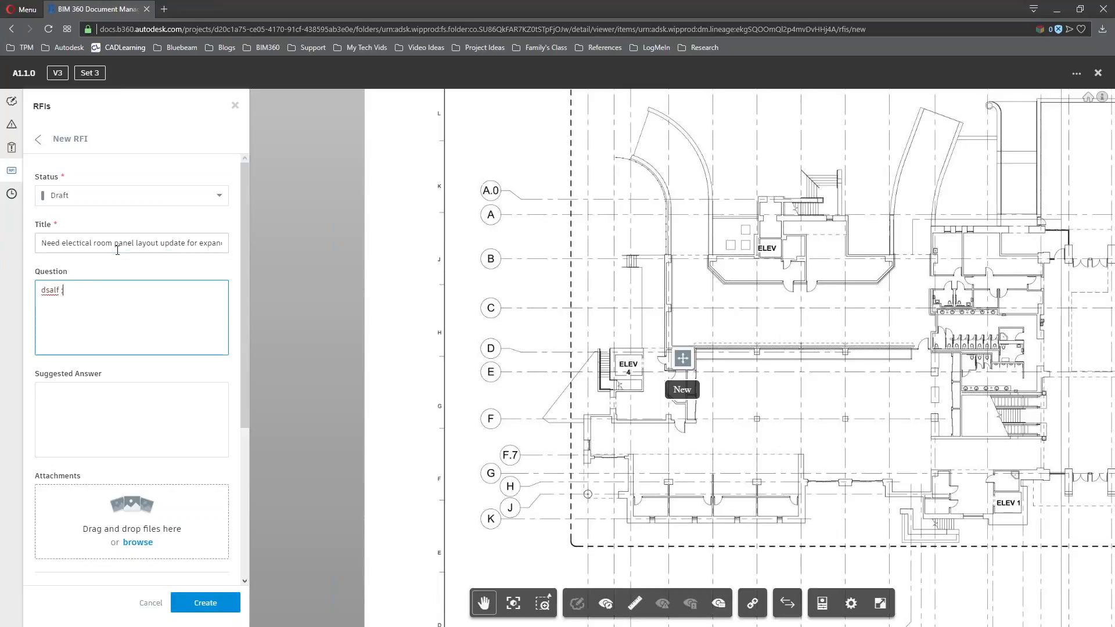
{"action": "type", "text": "khogf iah lke rlg ivhdf[goih dfgver\\glk ghflk h"}
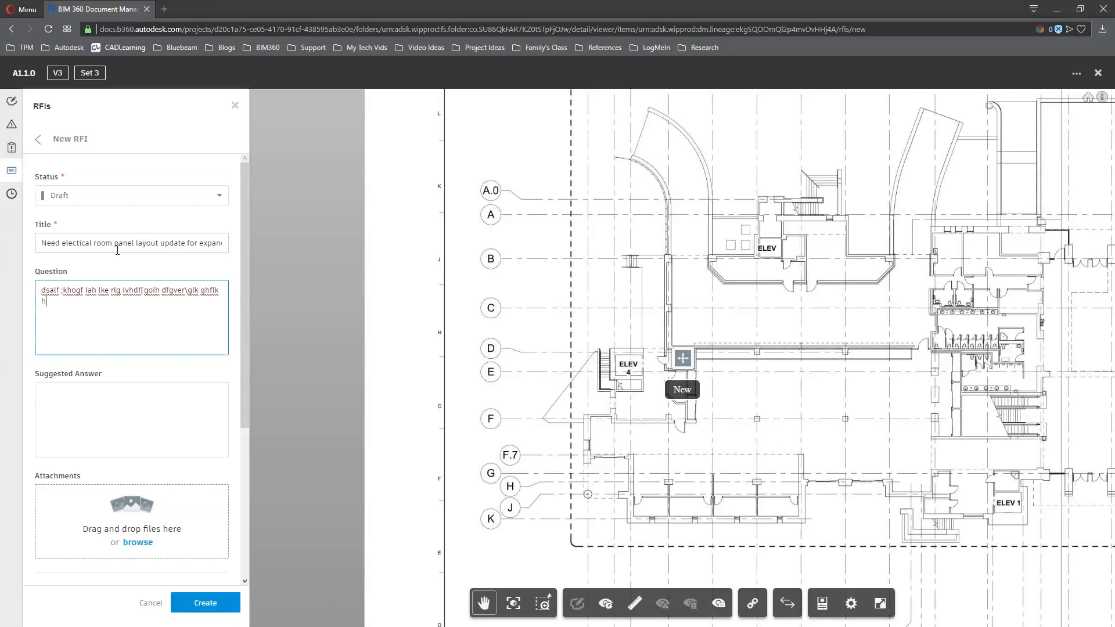
{"action": "key", "text": "Tab"}
{"action": "type", "text": "fdgk j[ry jdlf"}
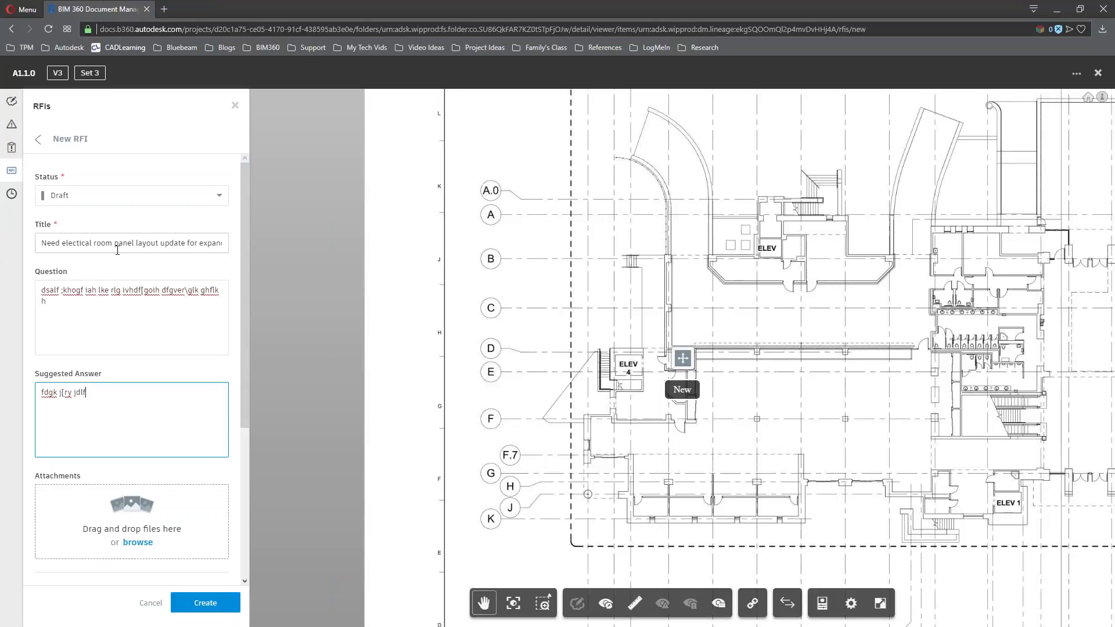
{"action": "type", "text": " 'eqrl hy'of hjbg' b'lohrtg o[eri h"}
{"action": "key", "text": "Tab"}
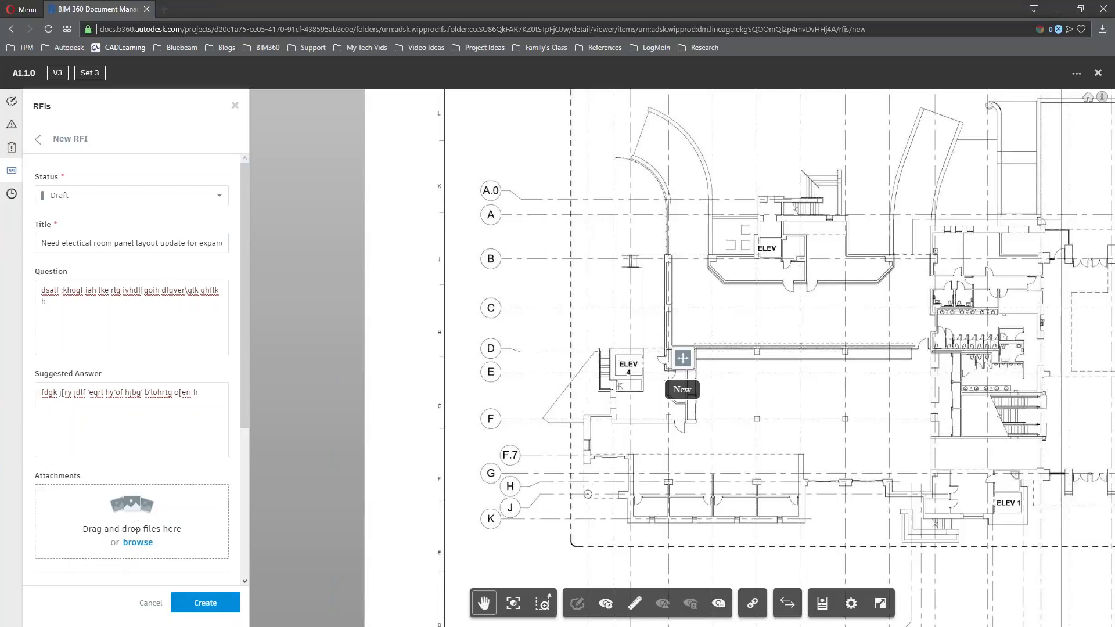
Set the due date to Aug 17, leave co-reviewers and distribution empty, and create the RFI
{"action": "scroll", "coordinate": [87, 378], "scroll_direction": "down", "scroll_amount": 4}
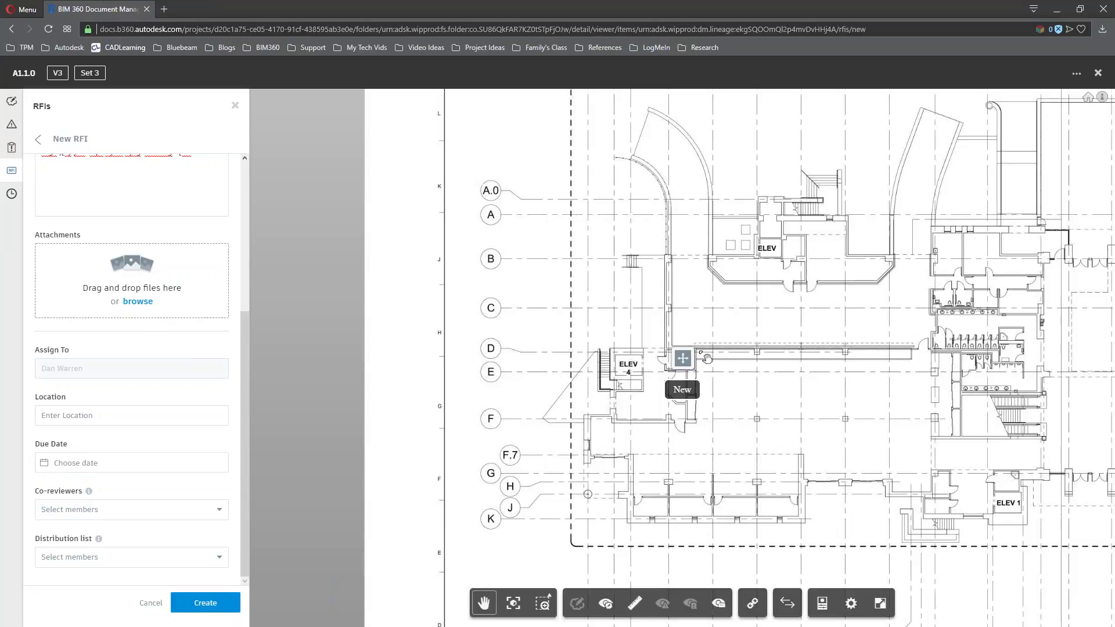
{"action": "left_click", "coordinate": [162, 419]}
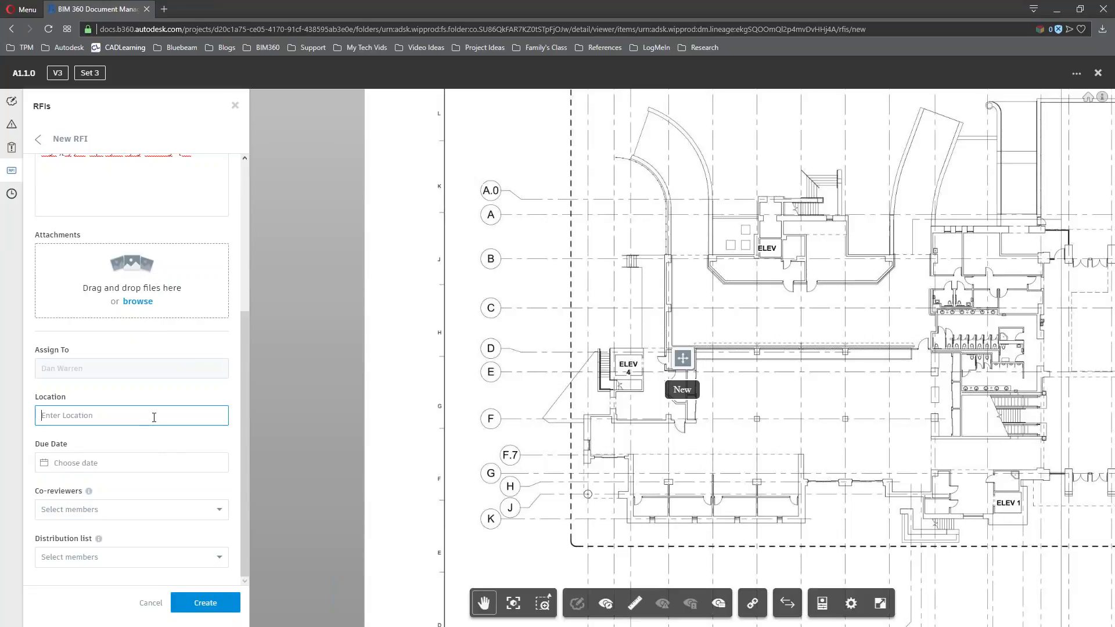
{"action": "left_click", "coordinate": [195, 475]}
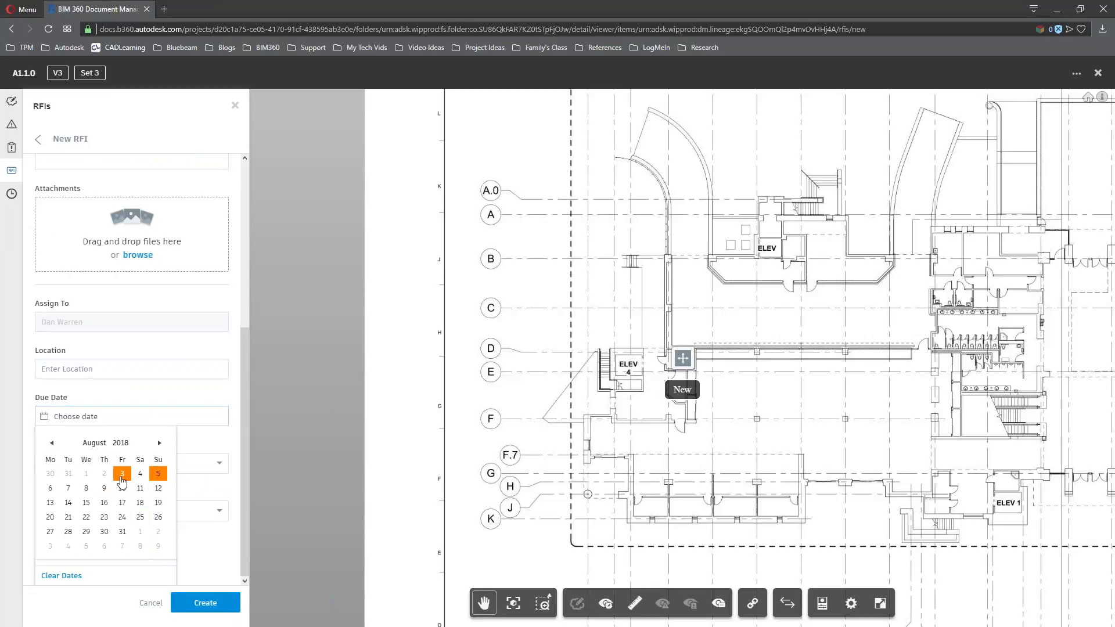
{"action": "left_click", "coordinate": [128, 503]}
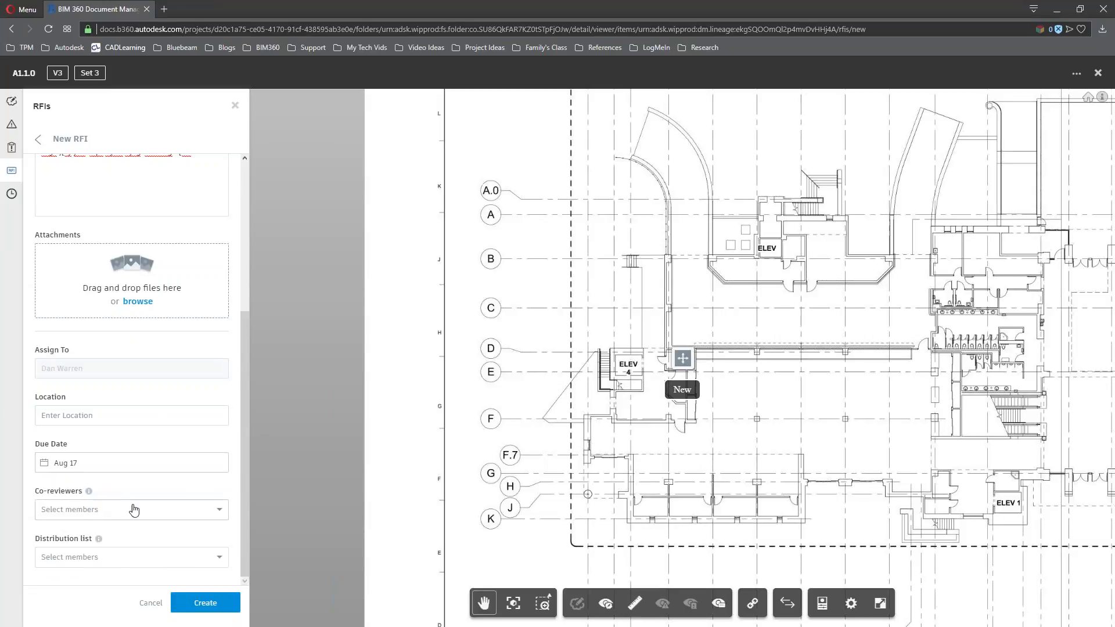
{"action": "left_click", "coordinate": [216, 511]}
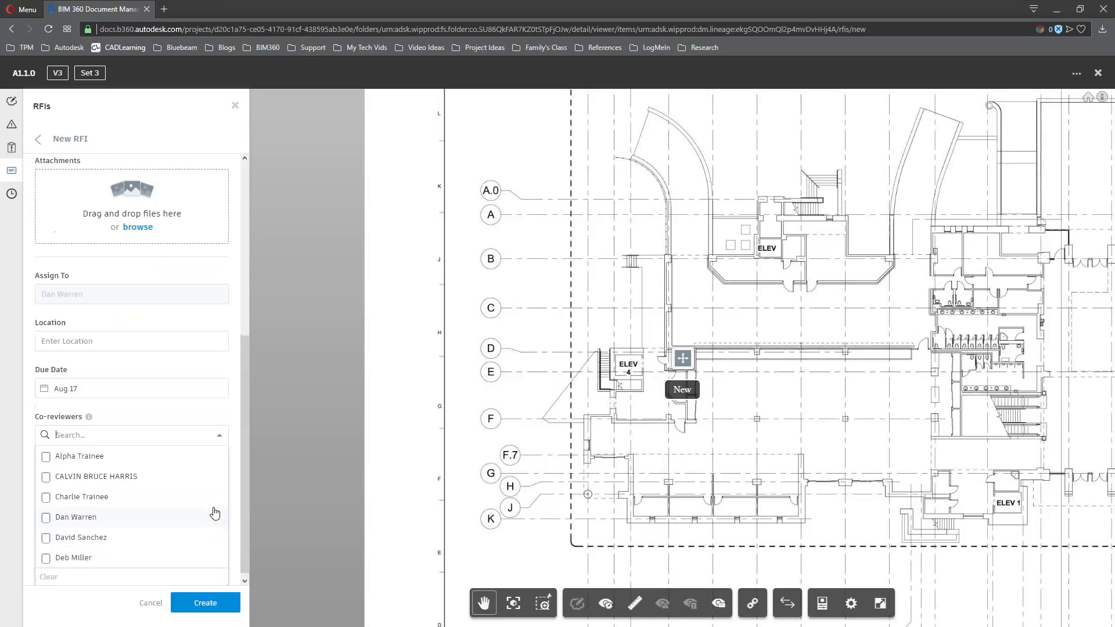
{"action": "left_click", "coordinate": [222, 438]}
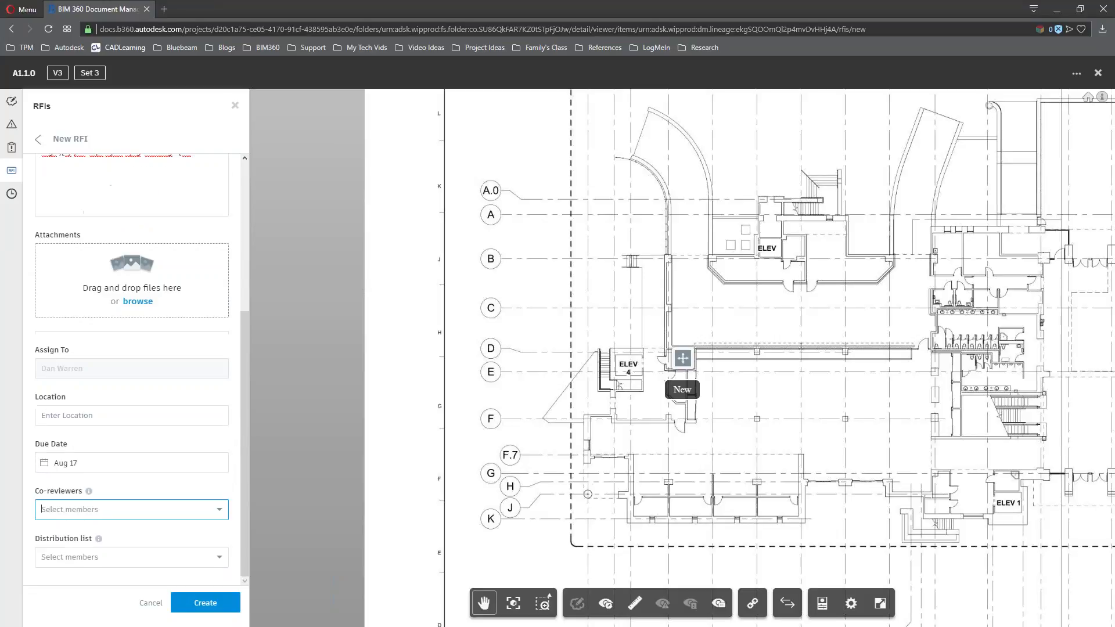
{"action": "left_click", "coordinate": [219, 511]}
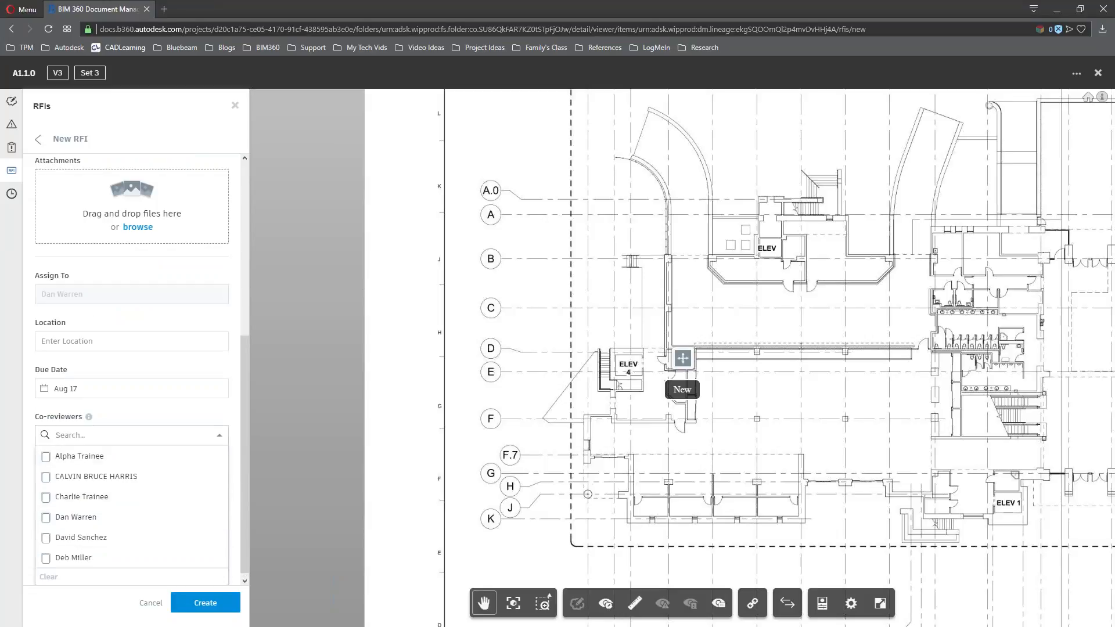
{"action": "left_click", "coordinate": [217, 442]}
{"action": "left_click", "coordinate": [214, 558]}
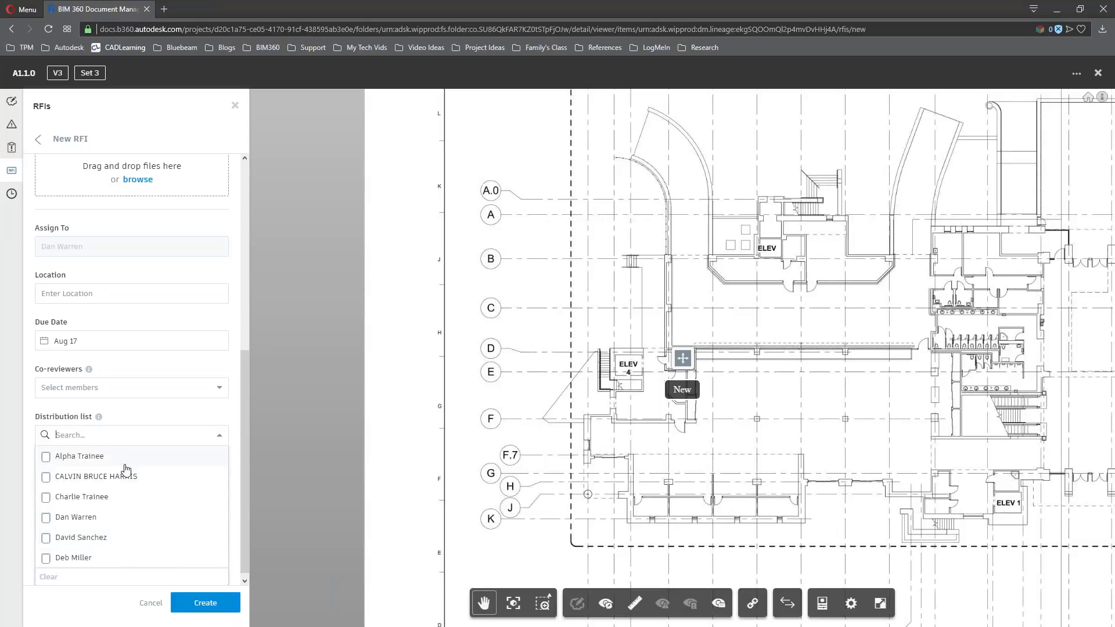
{"action": "left_click", "coordinate": [219, 437]}
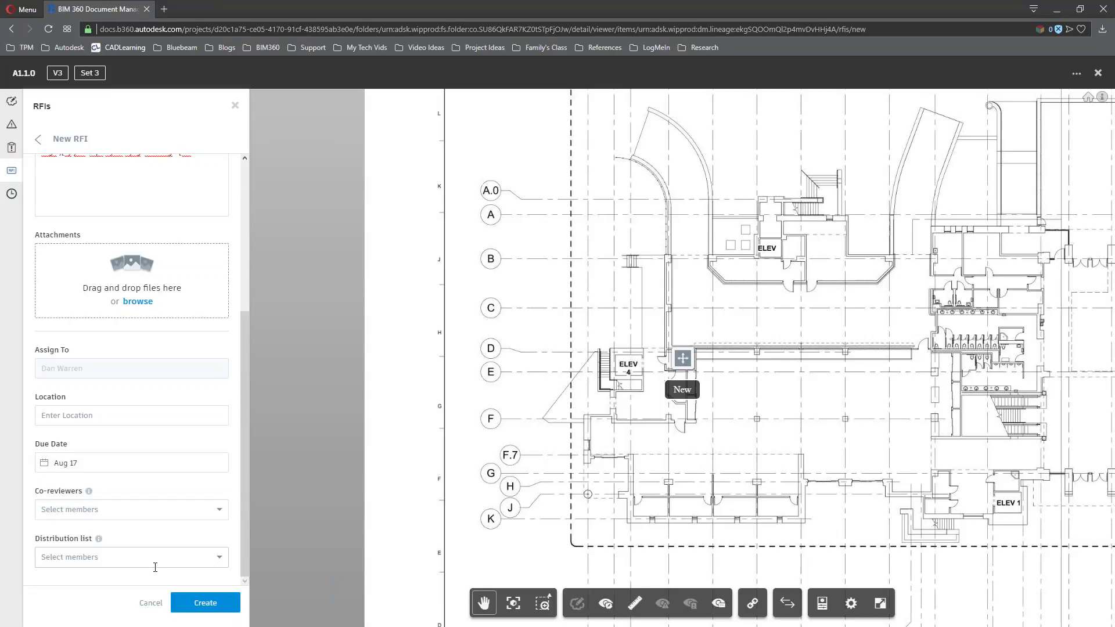
{"action": "left_click", "coordinate": [151, 606]}
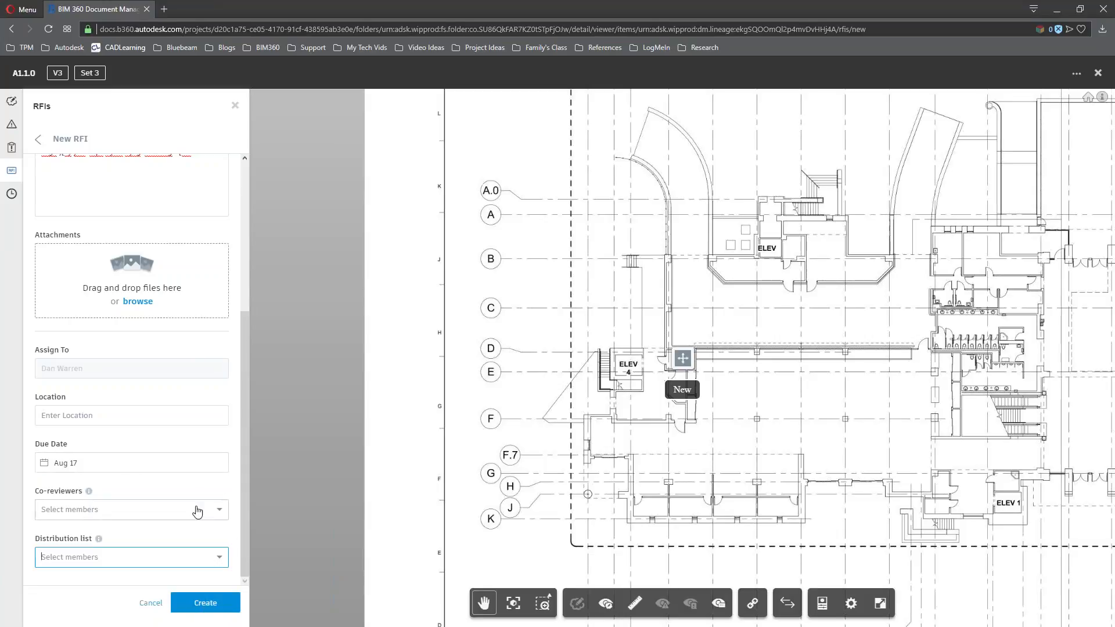
{"action": "left_click", "coordinate": [223, 609]}
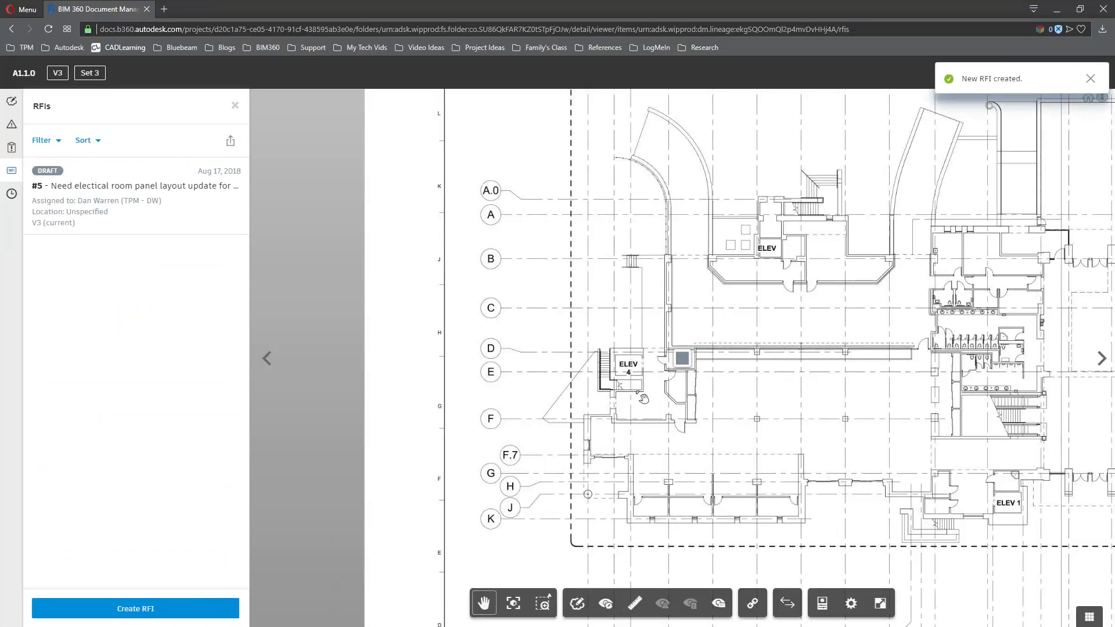
Change RFI #5's status to Submitted with a short comment, then go back to the RFIs list
{"action": "left_click", "coordinate": [141, 189]}
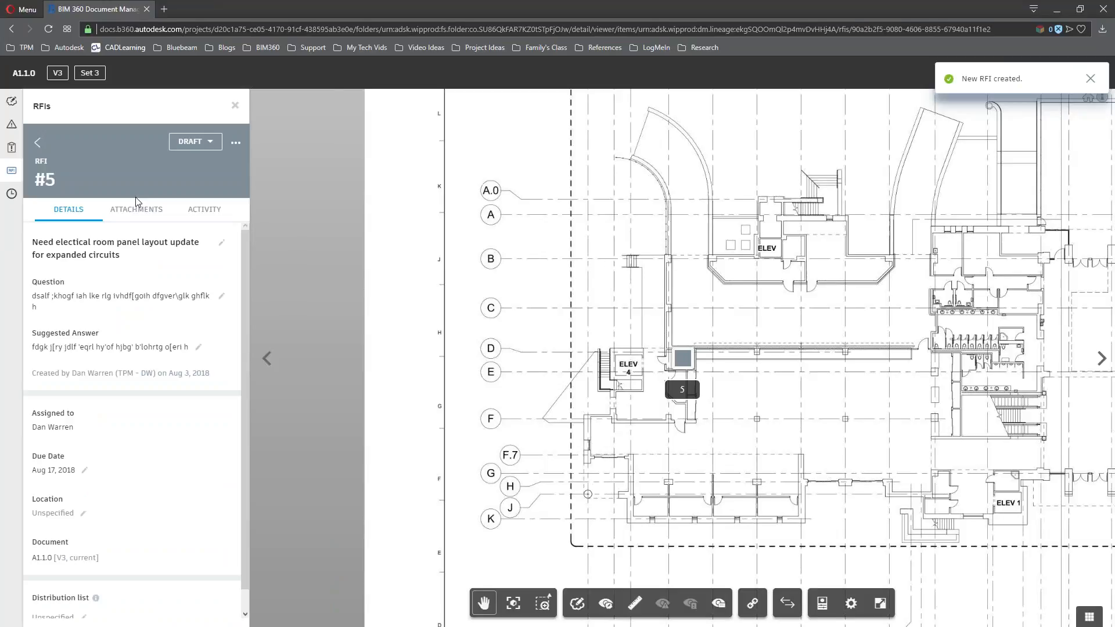
{"action": "left_click", "coordinate": [213, 144]}
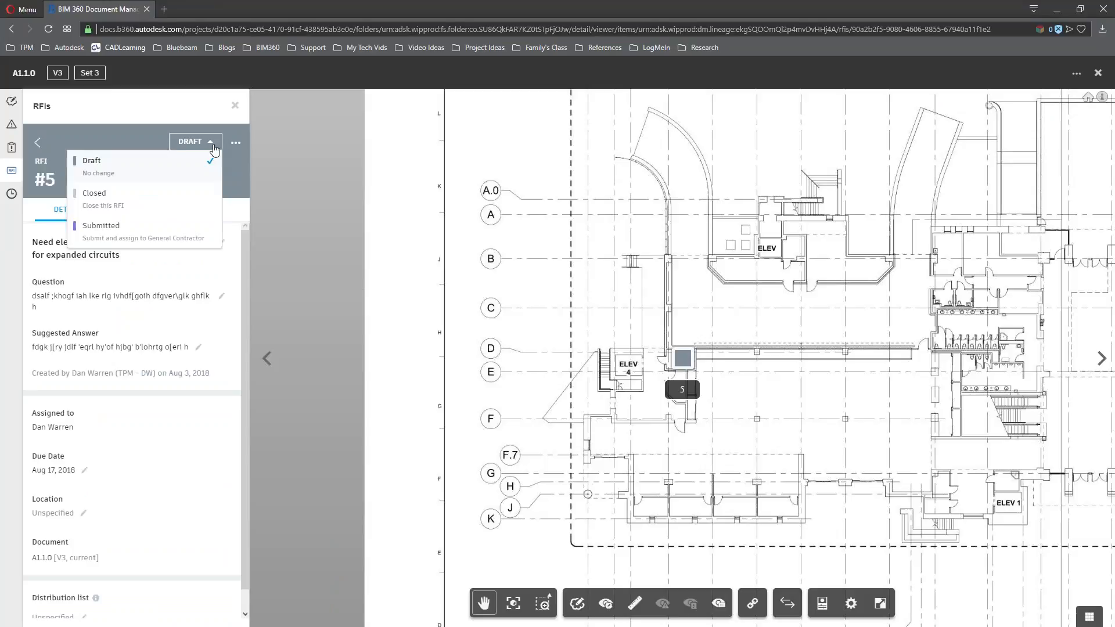
{"action": "left_click", "coordinate": [176, 239]}
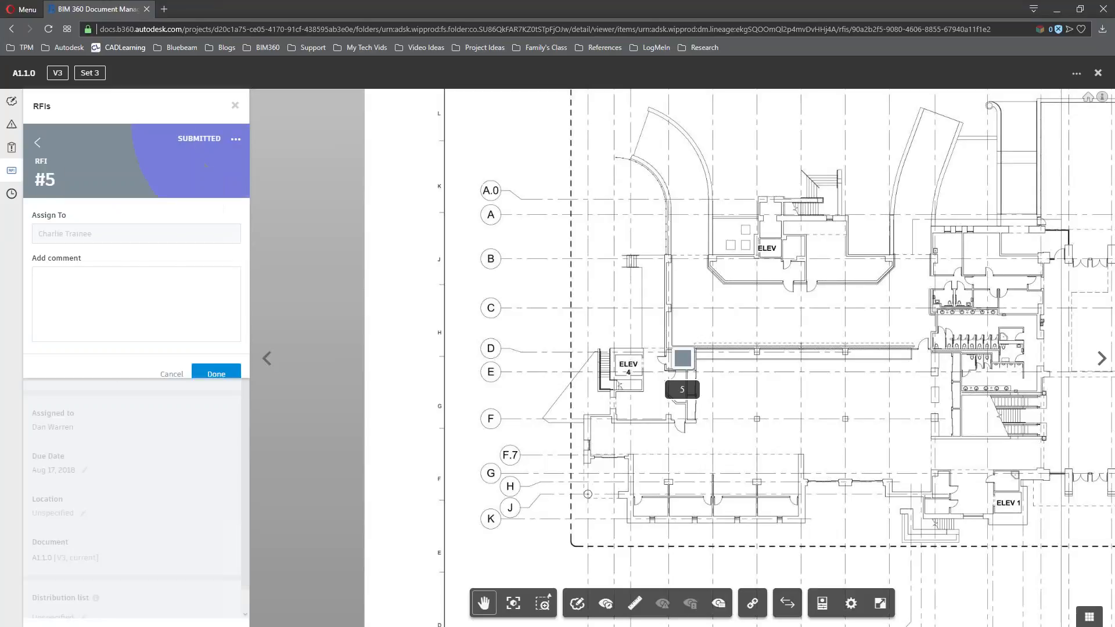
{"action": "left_click", "coordinate": [85, 274]}
{"action": "type", "text": "fa litghqret heqroi hgr"}
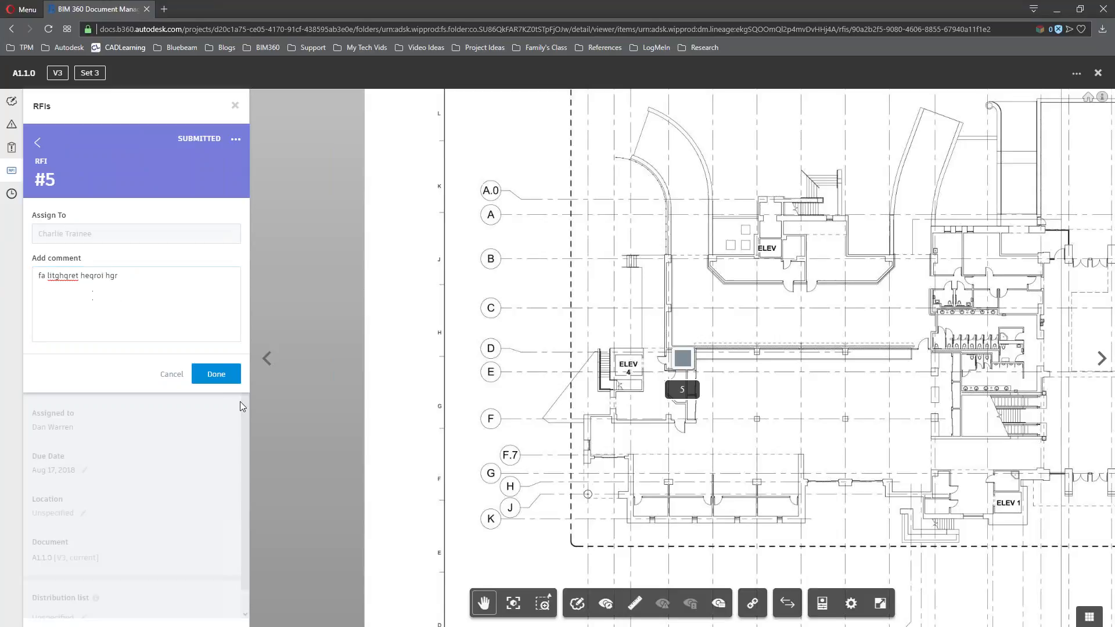
{"action": "left_click", "coordinate": [218, 374]}
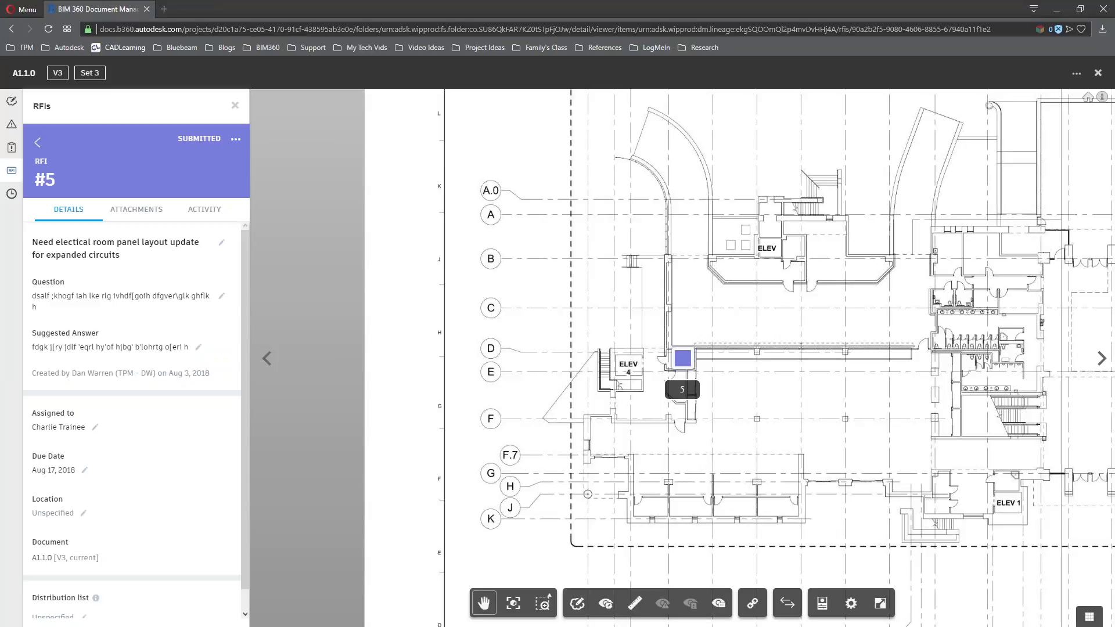
{"action": "left_click", "coordinate": [38, 142]}
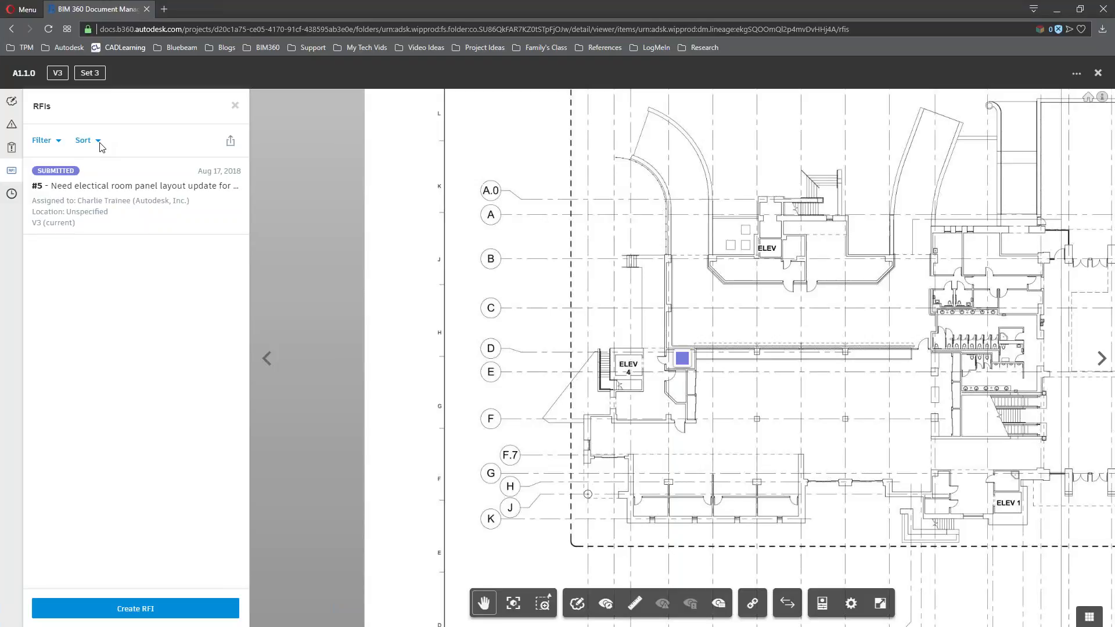
Close sheet A1.1.0 and open the Permissions settings of the 000.General folder
{"action": "left_click", "coordinate": [1097, 72]}
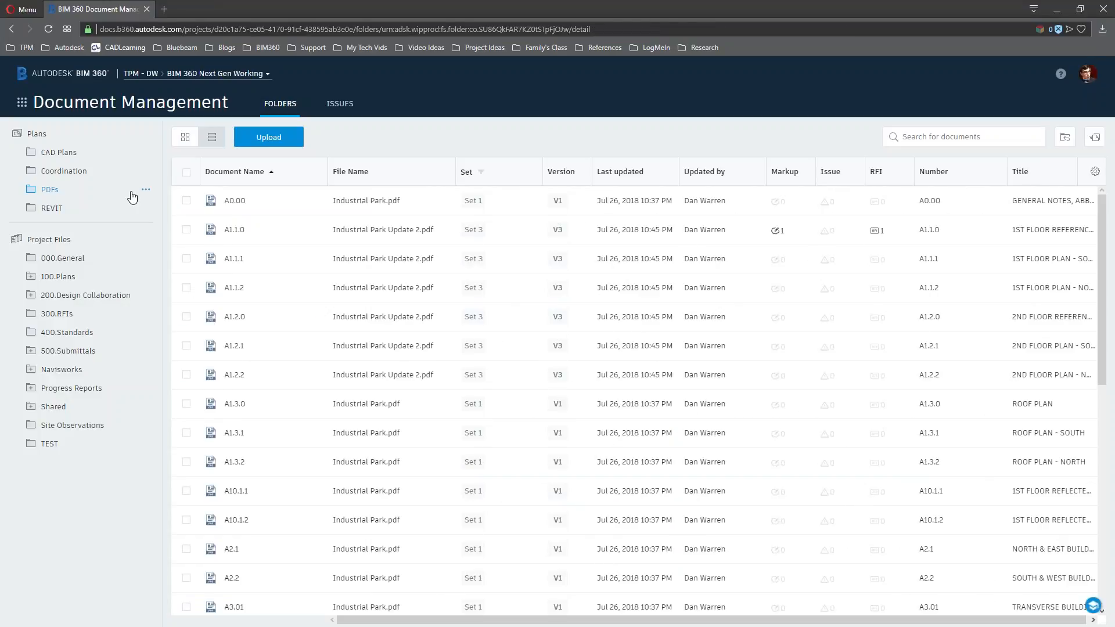
{"action": "left_click", "coordinate": [128, 109]}
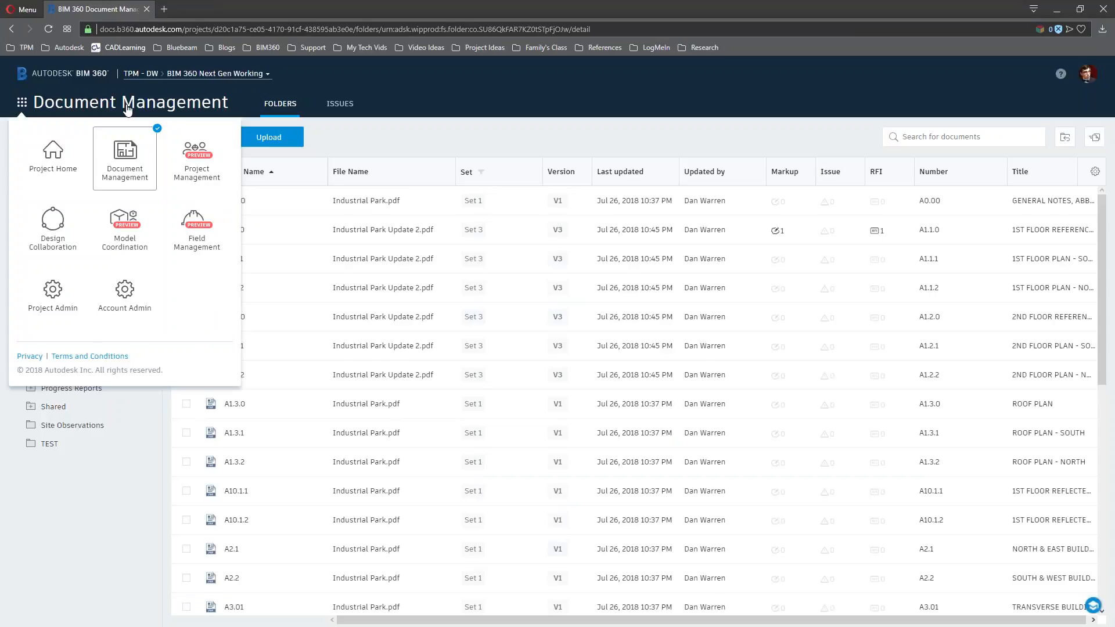
{"action": "left_click", "coordinate": [429, 148]}
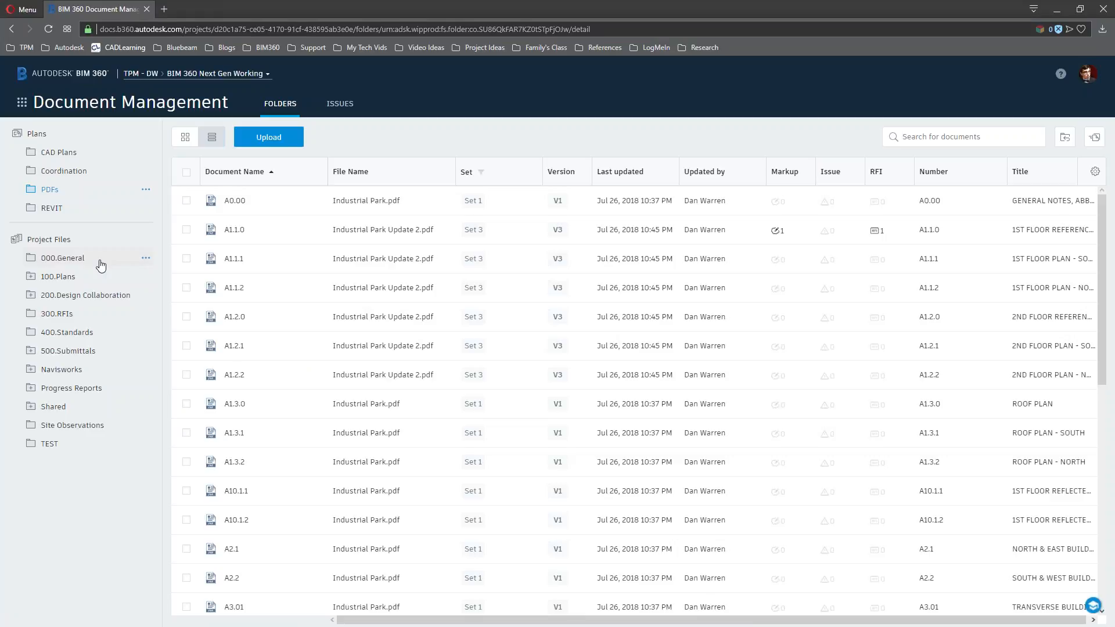
{"action": "left_click", "coordinate": [146, 258]}
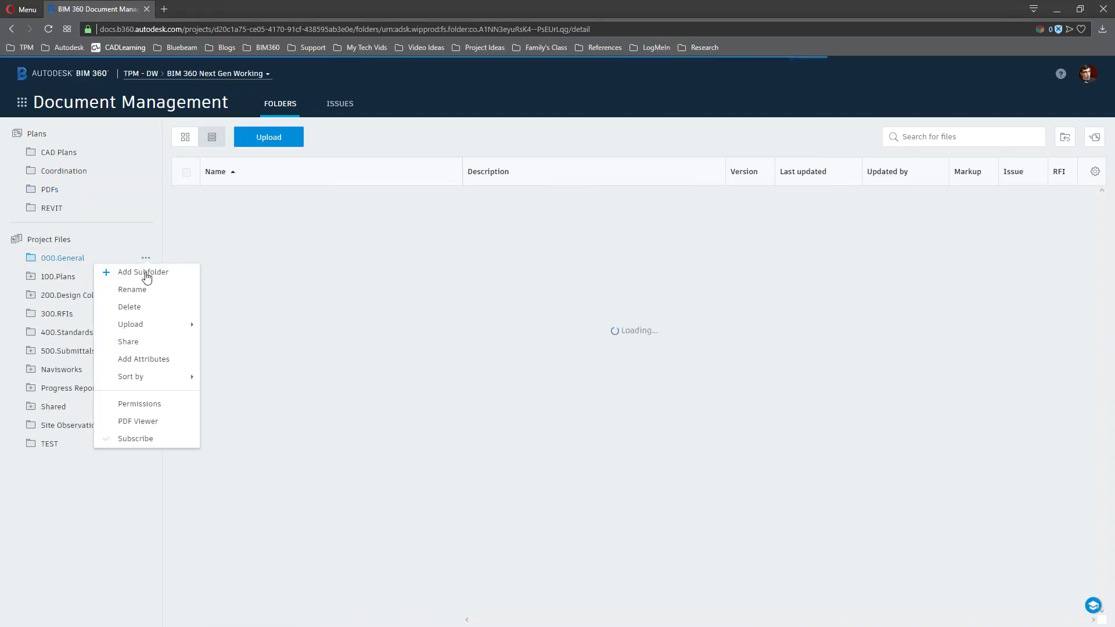
{"action": "left_click", "coordinate": [162, 406]}
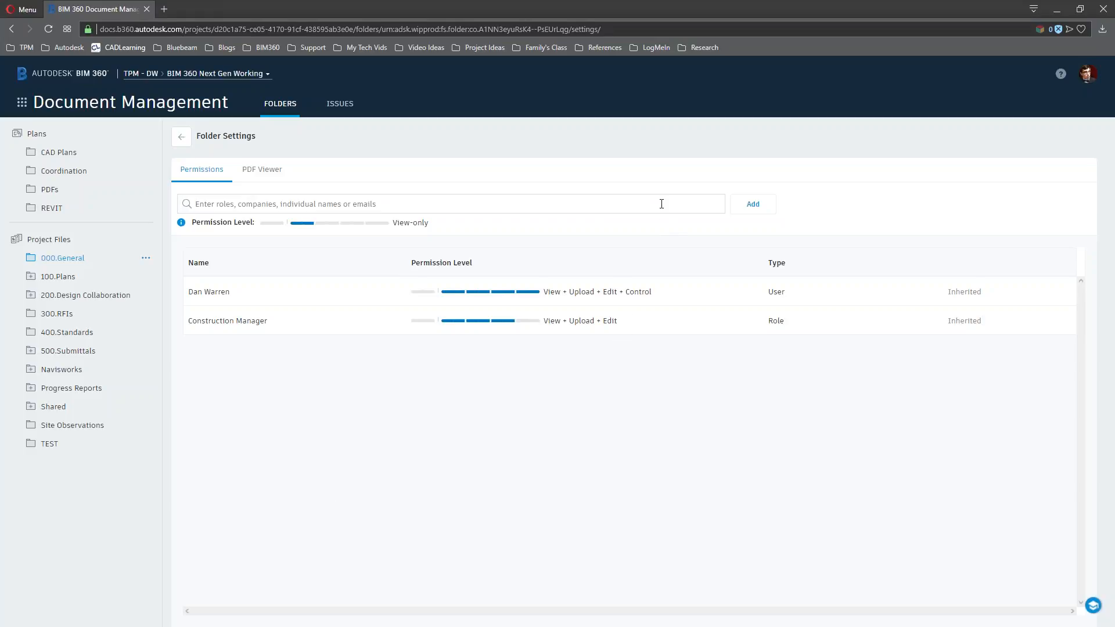
Add the Project Engineer role to 000.General with View, Upload and Edit permissions
{"action": "type", "text": "E"}
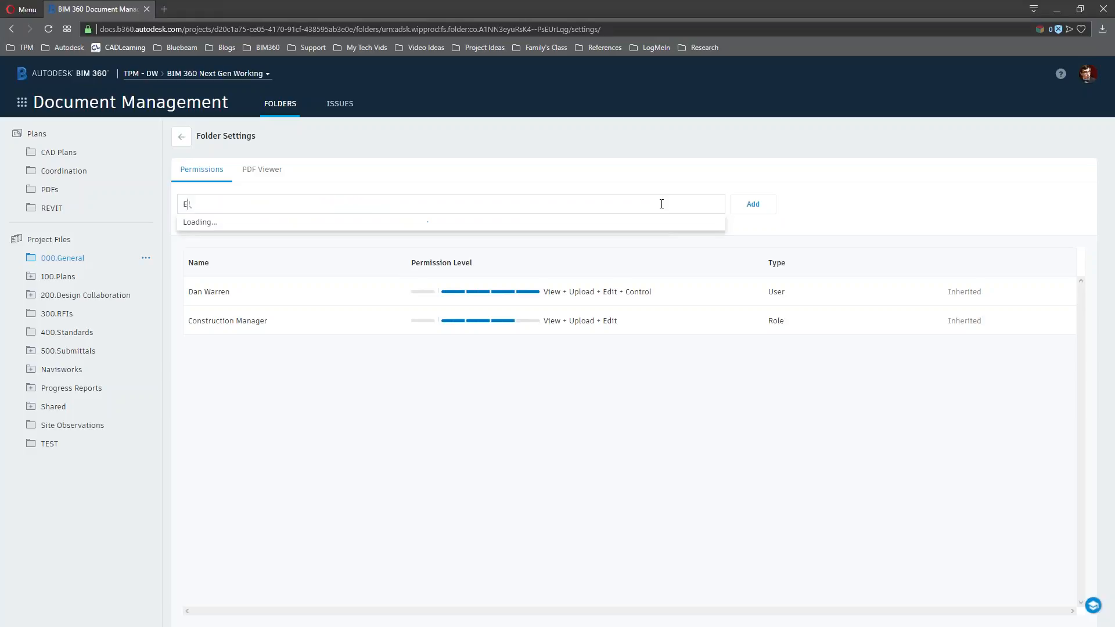
{"action": "type", "text": "ngineer"}
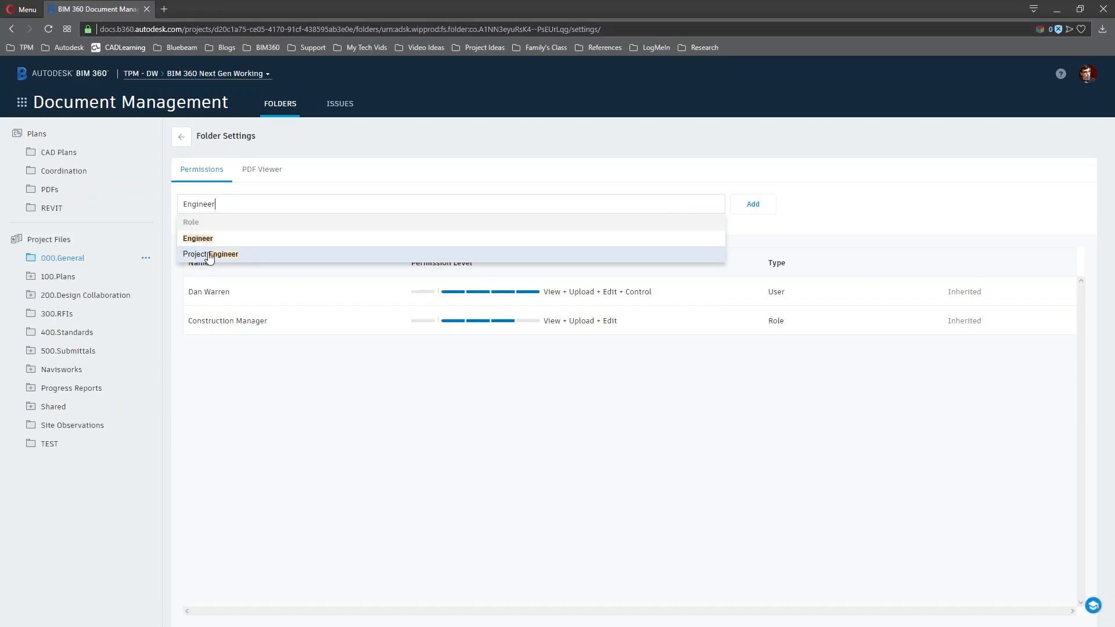
{"action": "left_click", "coordinate": [220, 259]}
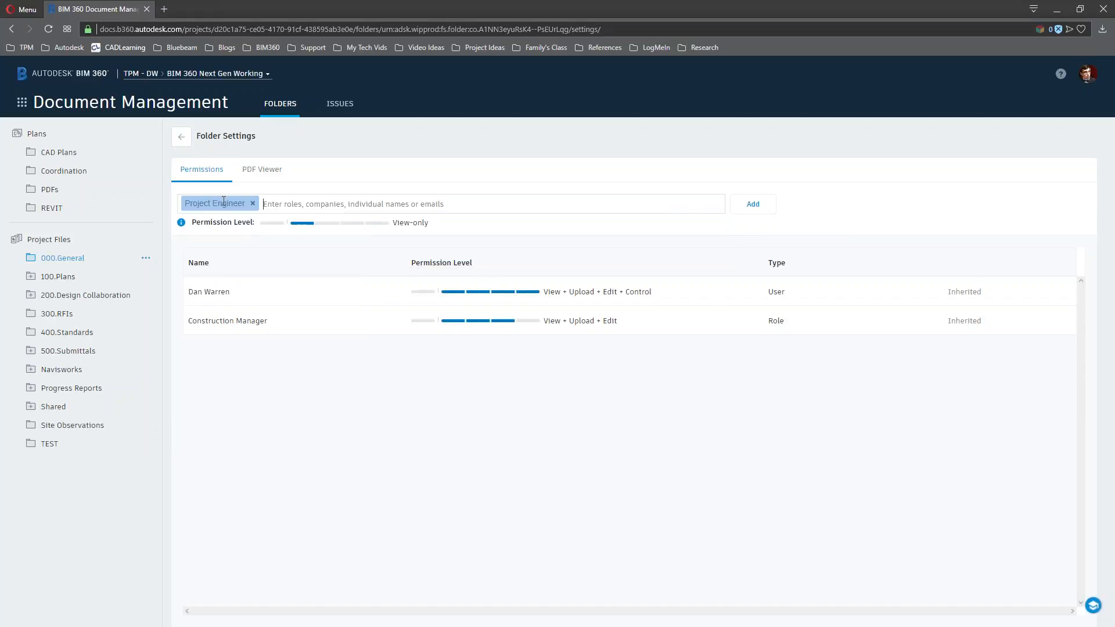
{"action": "left_click", "coordinate": [356, 223]}
{"action": "left_click", "coordinate": [760, 204]}
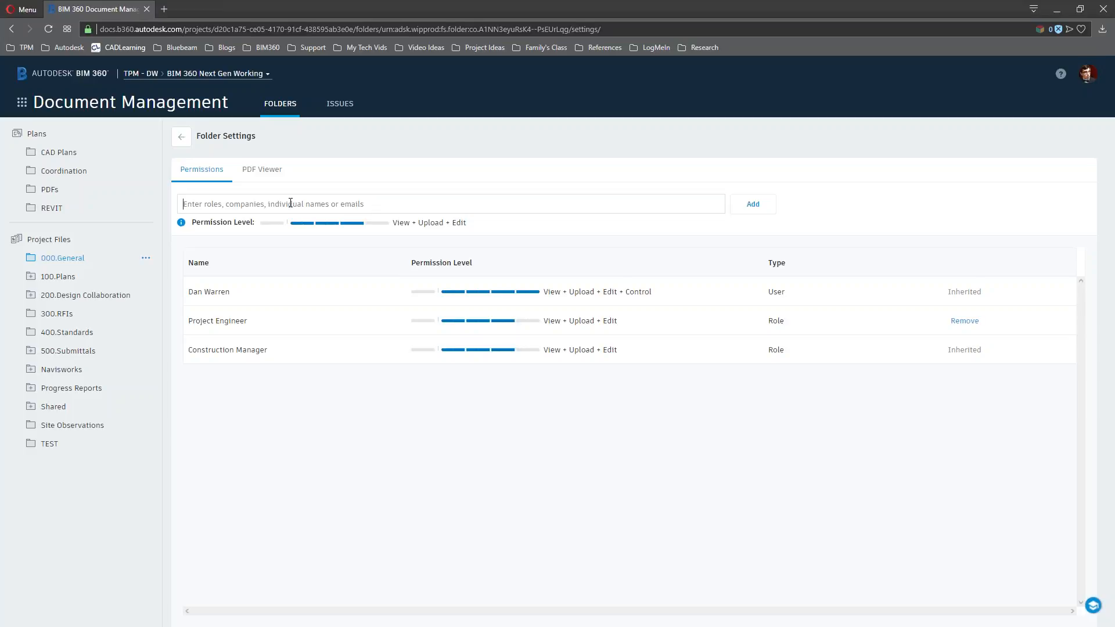
Add the trainee project member to 000.General with full View, Upload, Edit and Control permissions
{"action": "type", "text": "alpha"}
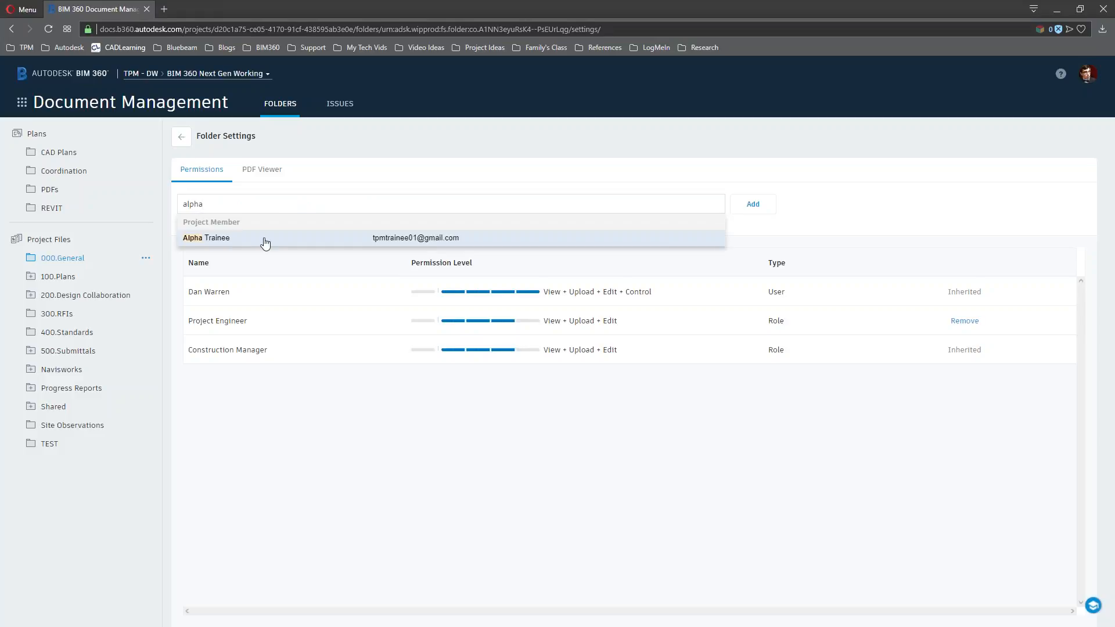
{"action": "left_click", "coordinate": [264, 241]}
{"action": "left_click", "coordinate": [376, 223]}
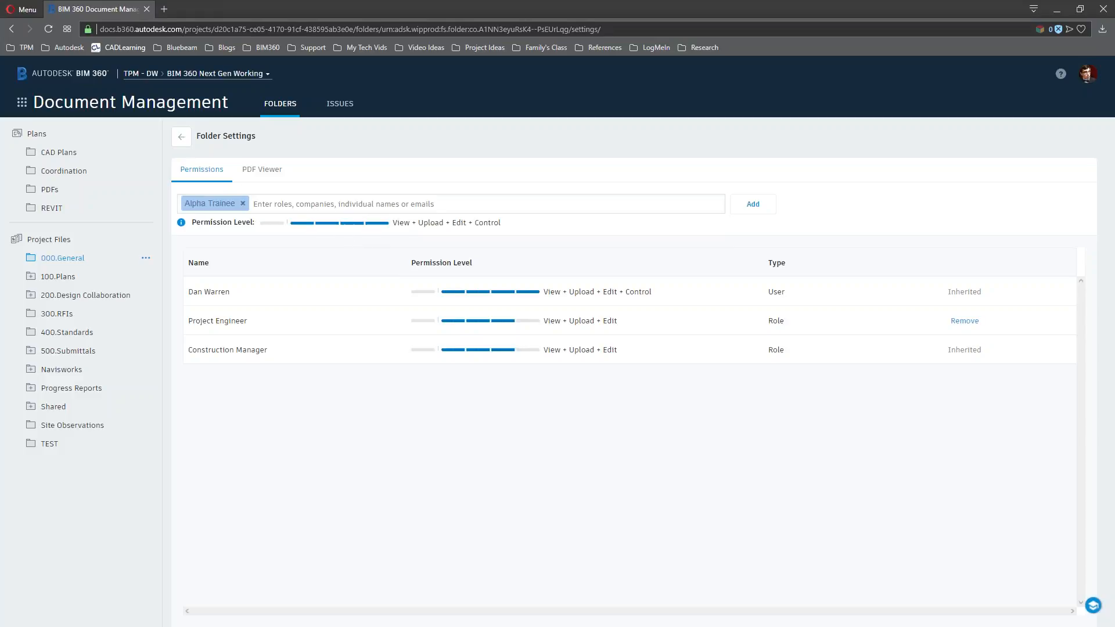
{"action": "left_click", "coordinate": [765, 205]}
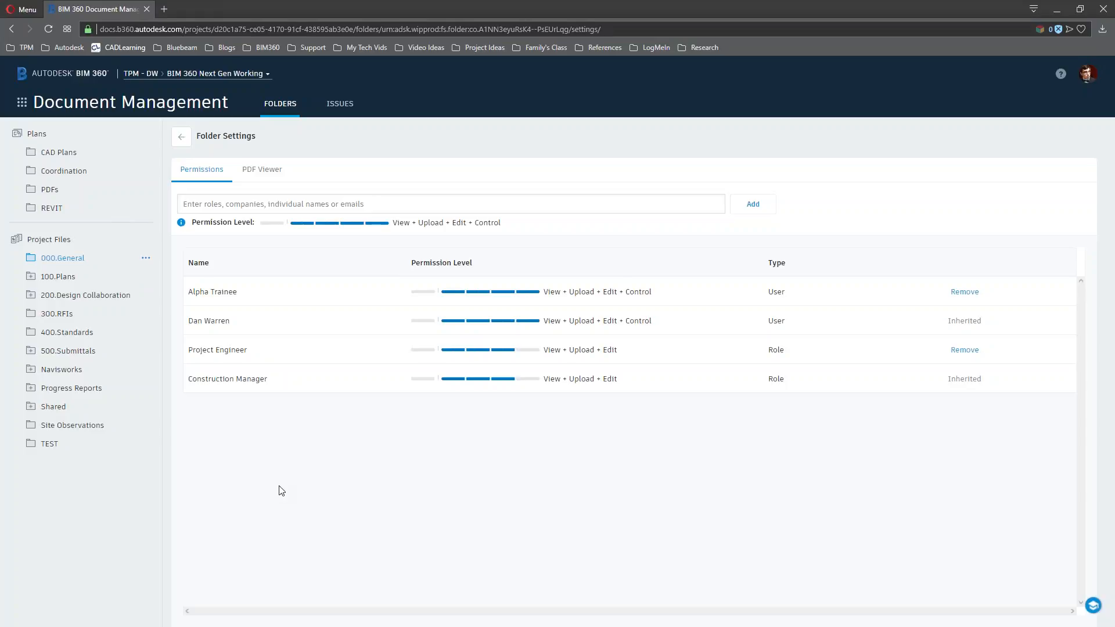
{"action": "key", "text": "ctrl+shift+n"}
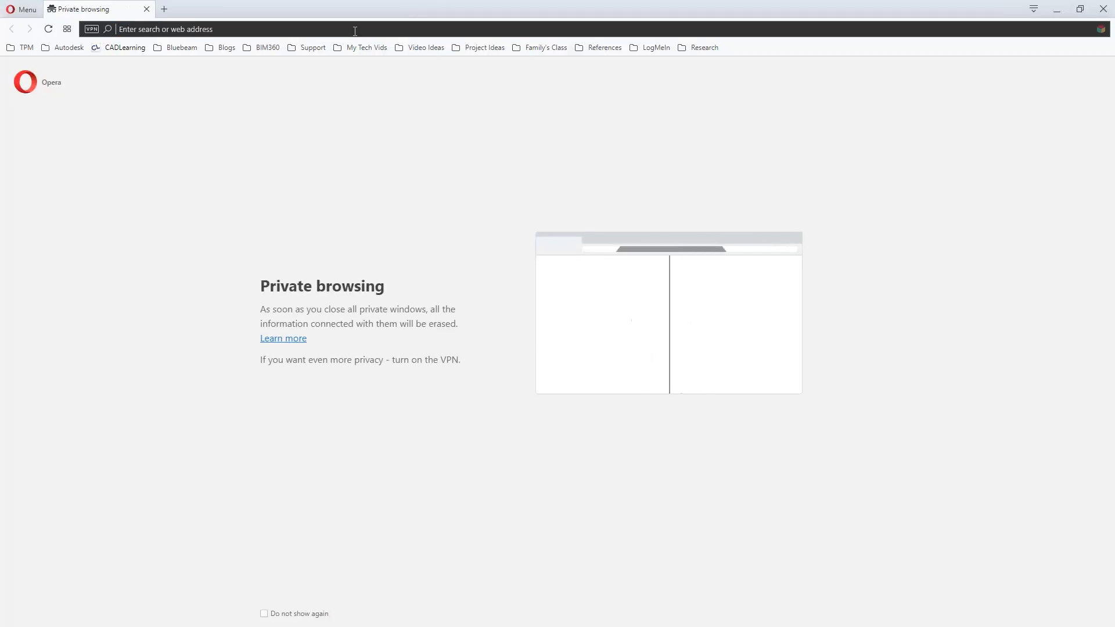
In the private window, sign in at docs.b360.autodesk.com with the trainee account's e-mail and password
{"action": "type", "text": "docs"}
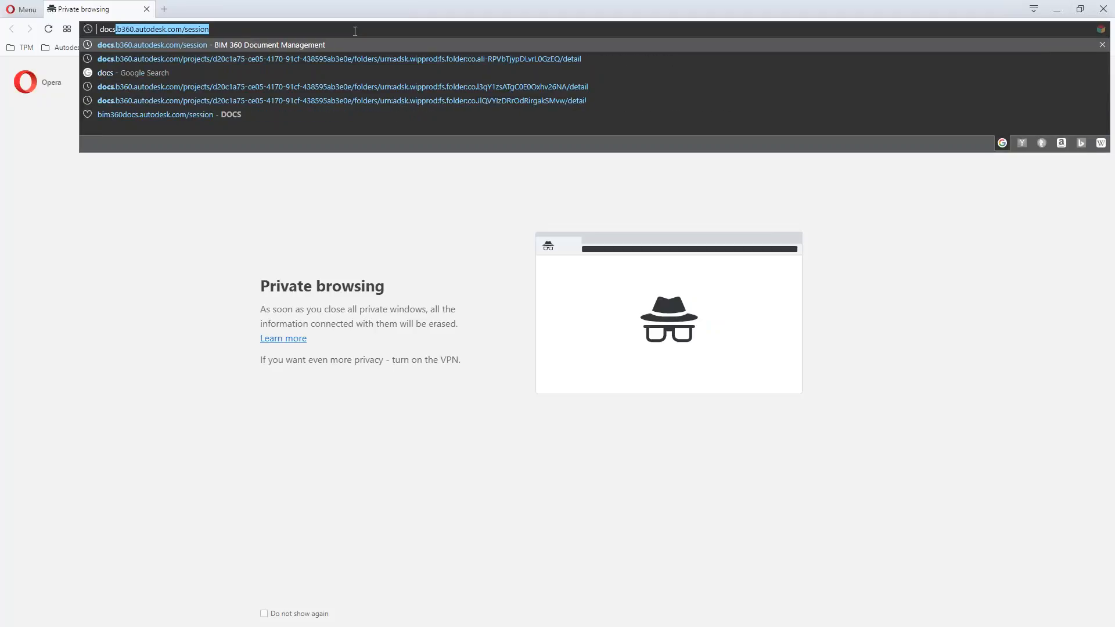
{"action": "key", "text": "Return"}
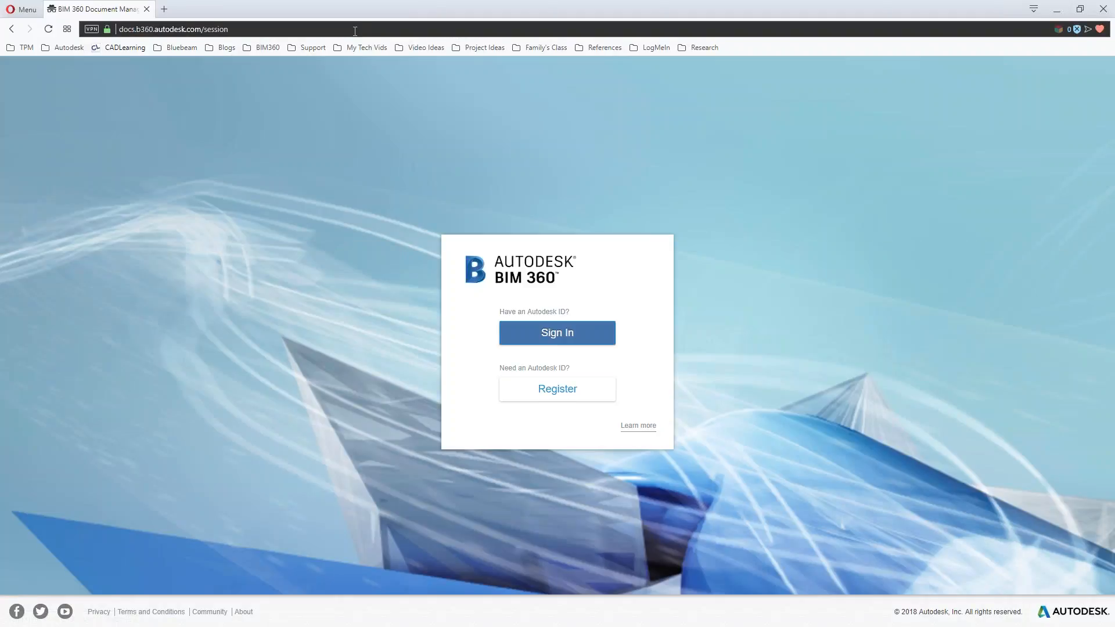
{"action": "left_click", "coordinate": [549, 332]}
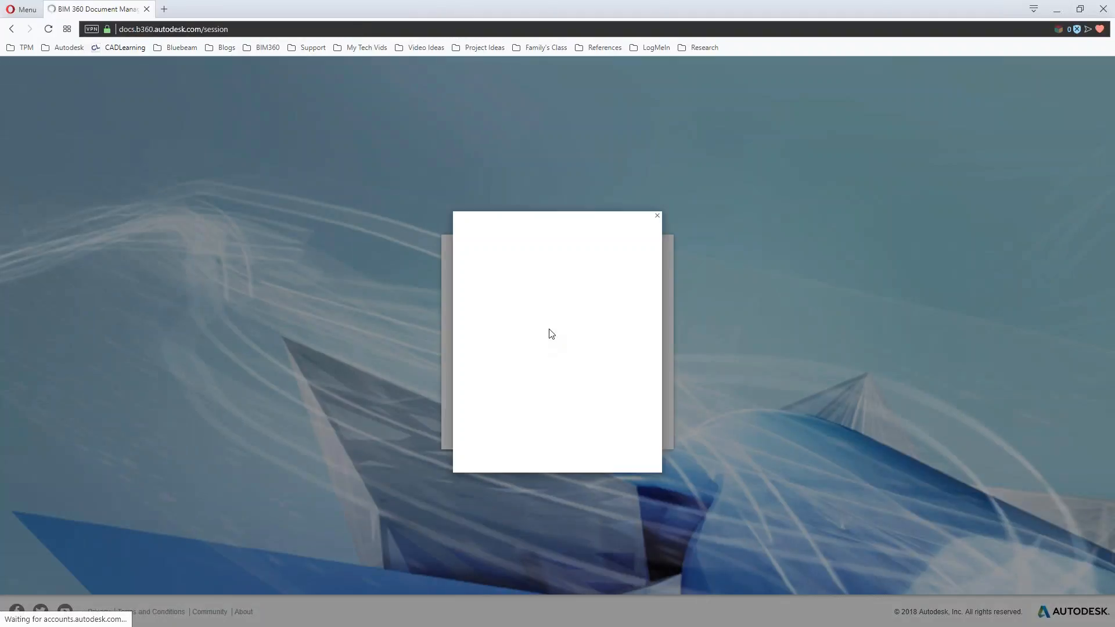
{"action": "left_click", "coordinate": [558, 290]}
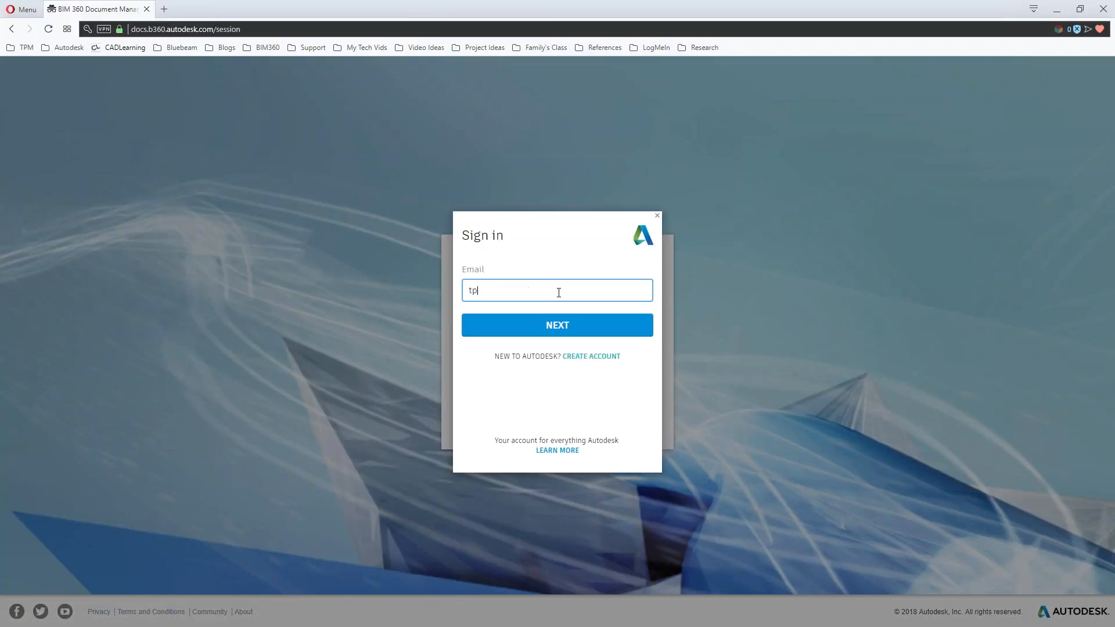
{"action": "key", "text": "Return"}
{"action": "type", "text": "...••••"}
{"action": "key", "text": "Return"}
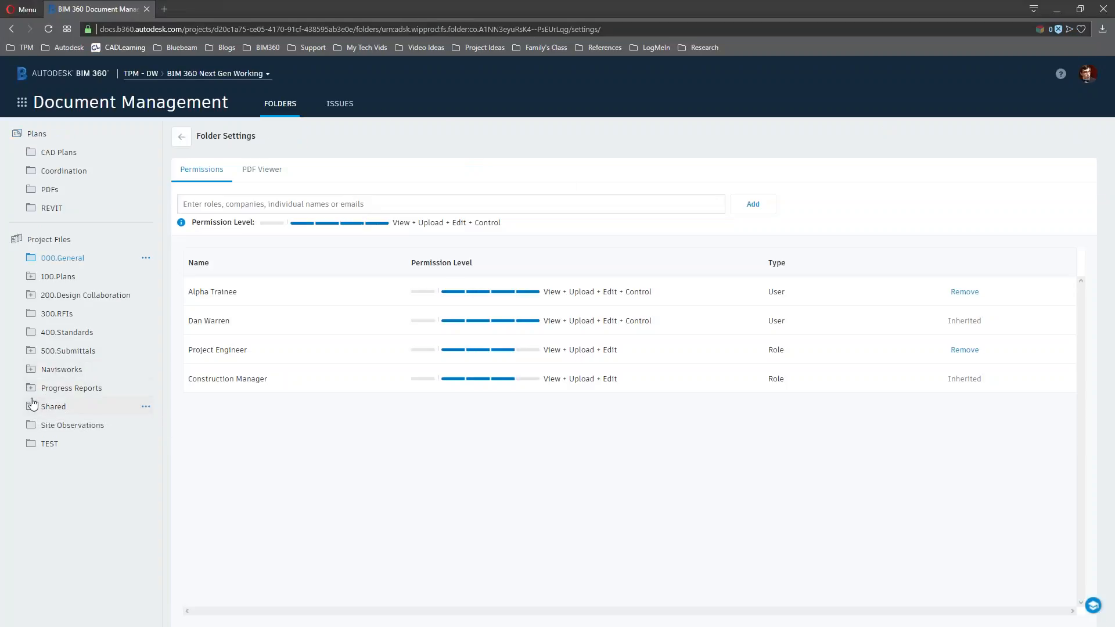
Open Progress Reports > Electrical > Progress Report Upload and view its permissions sorted by name
{"action": "left_click", "coordinate": [30, 388]}
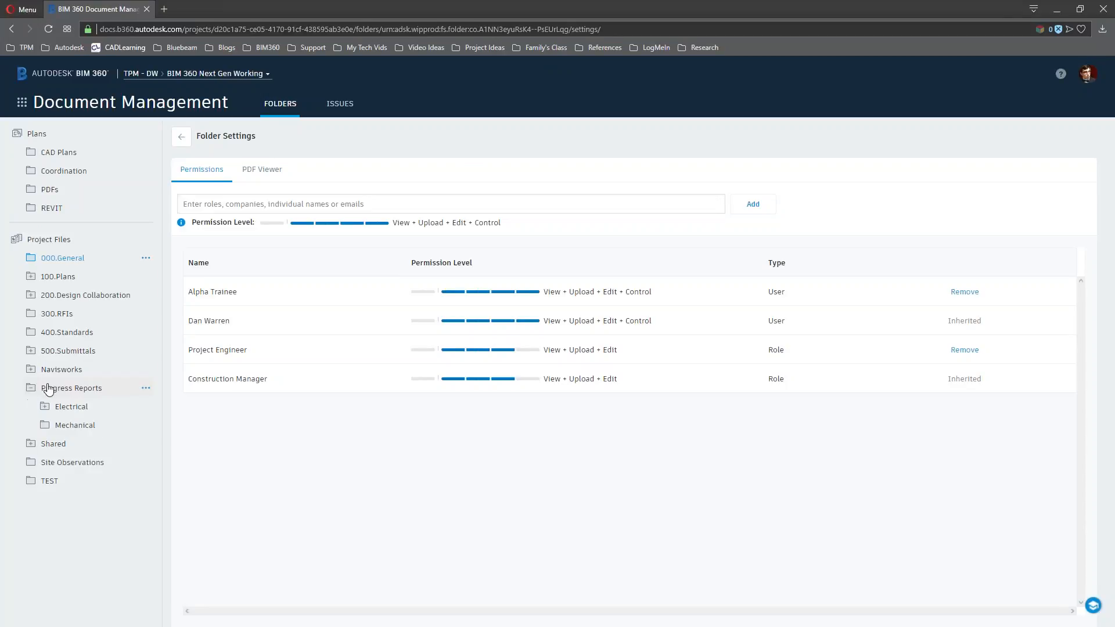
{"action": "left_click", "coordinate": [184, 137]}
{"action": "left_click", "coordinate": [85, 393]}
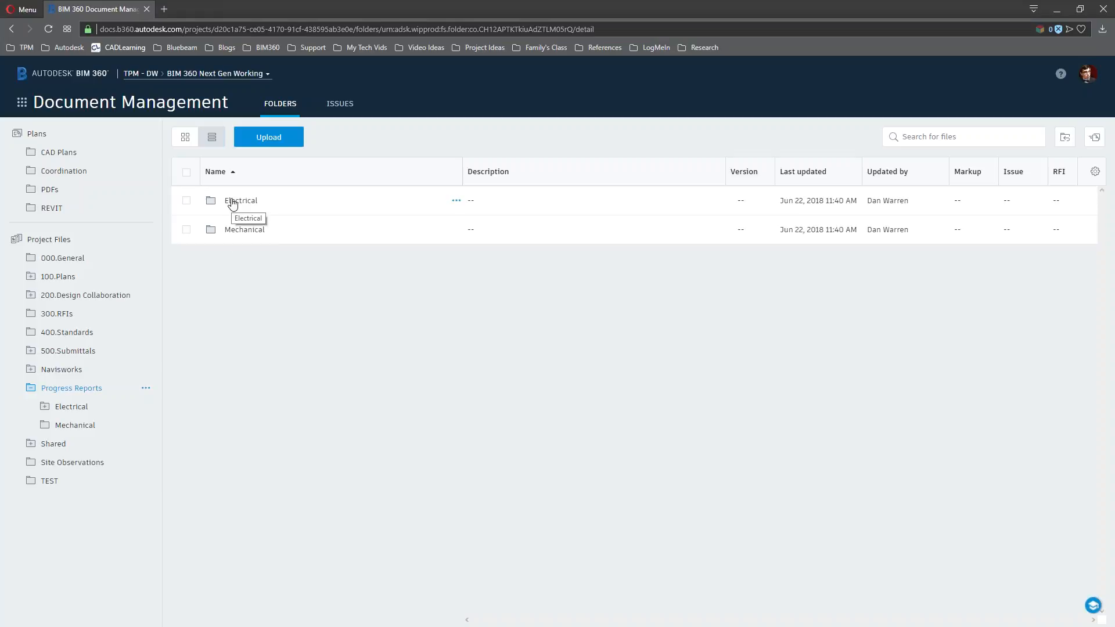
{"action": "left_click", "coordinate": [45, 409]}
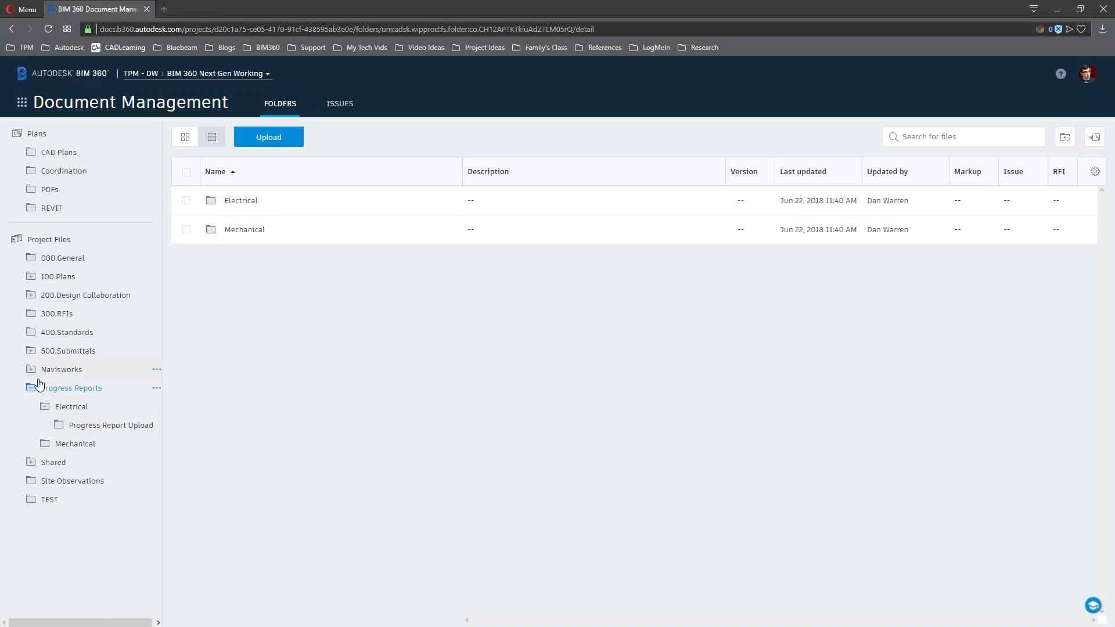
{"action": "left_click", "coordinate": [101, 431]}
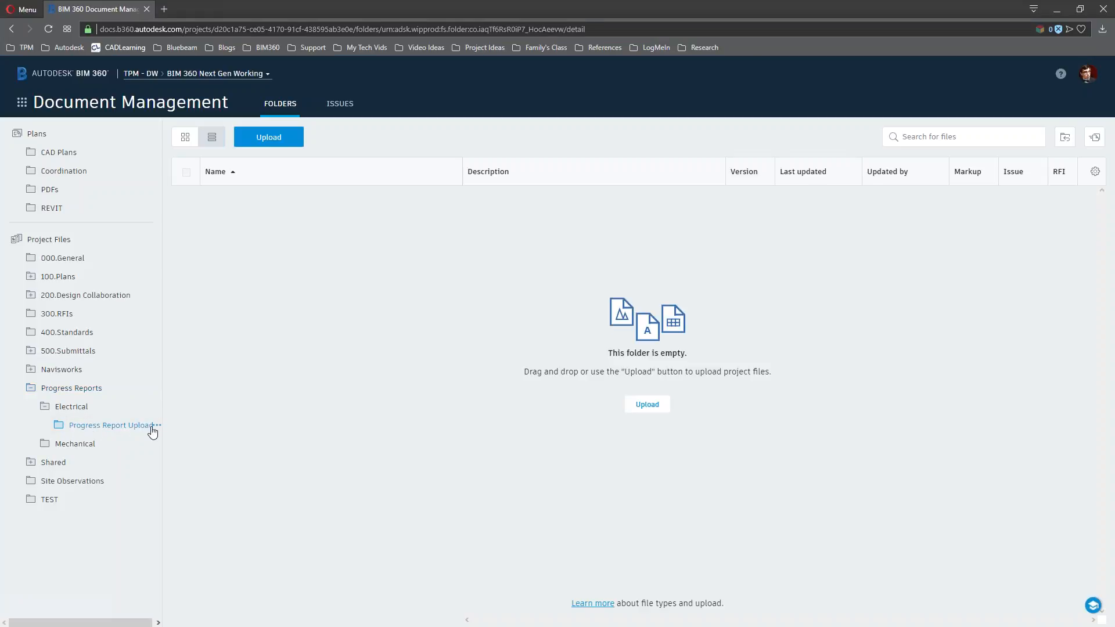
{"action": "left_click", "coordinate": [157, 425]}
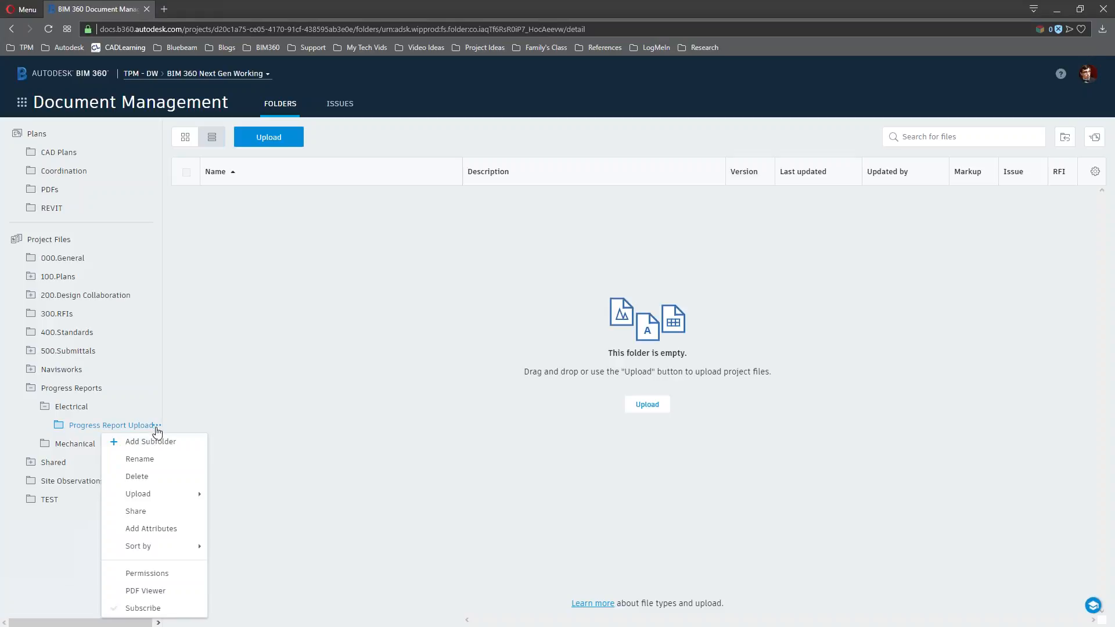
{"action": "left_click", "coordinate": [164, 574]}
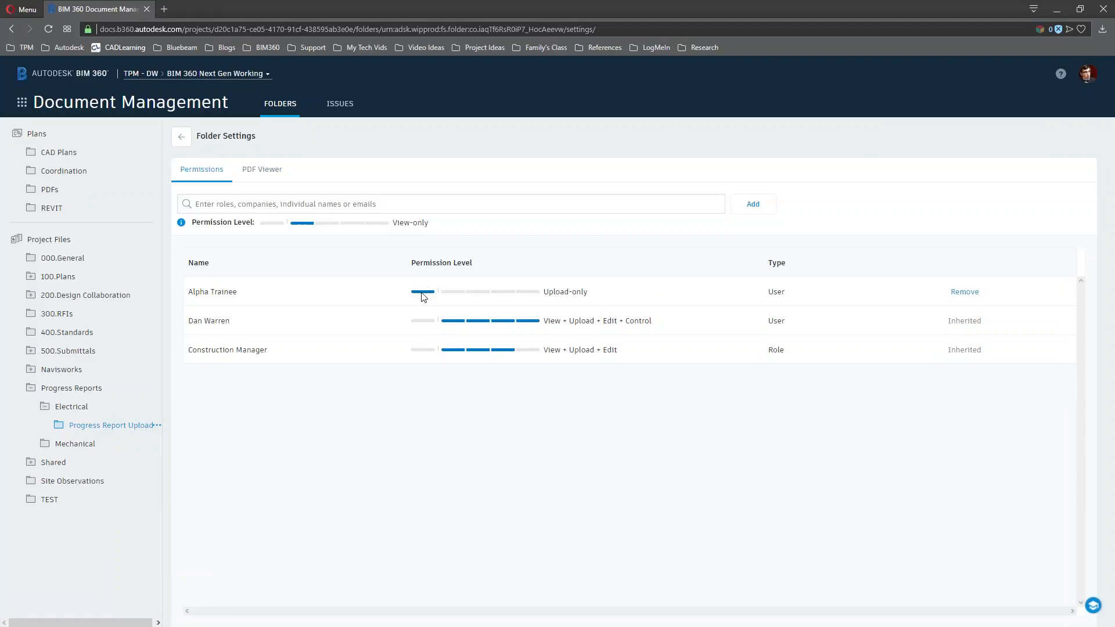
{"action": "left_click", "coordinate": [371, 267]}
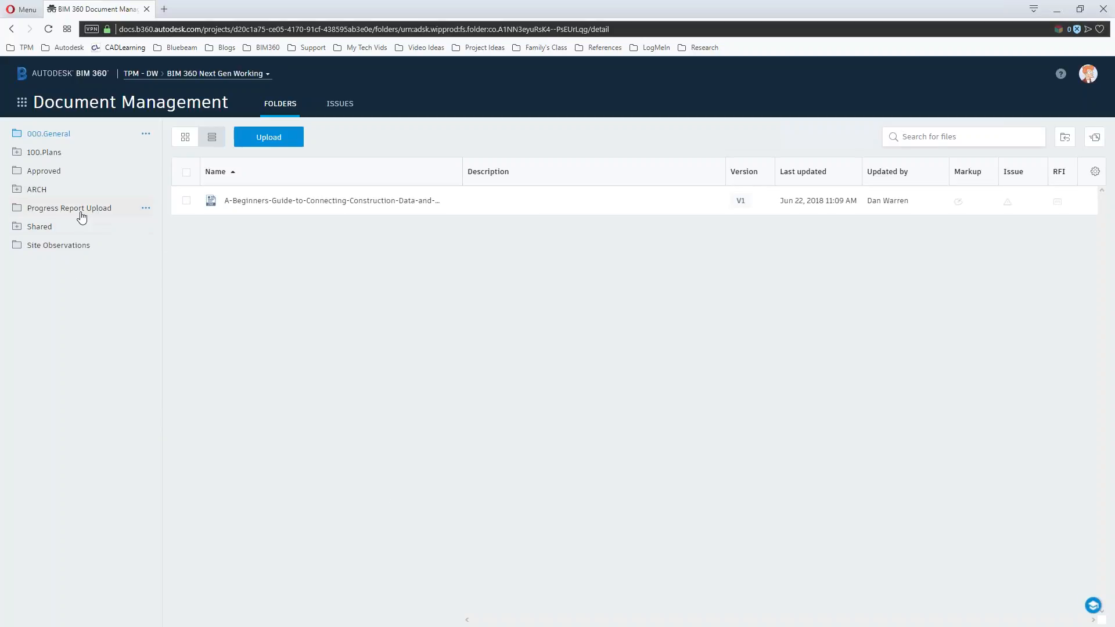
Open Progress Report Upload as the trainee, then return to the admin window's module list
{"action": "left_click", "coordinate": [81, 213]}
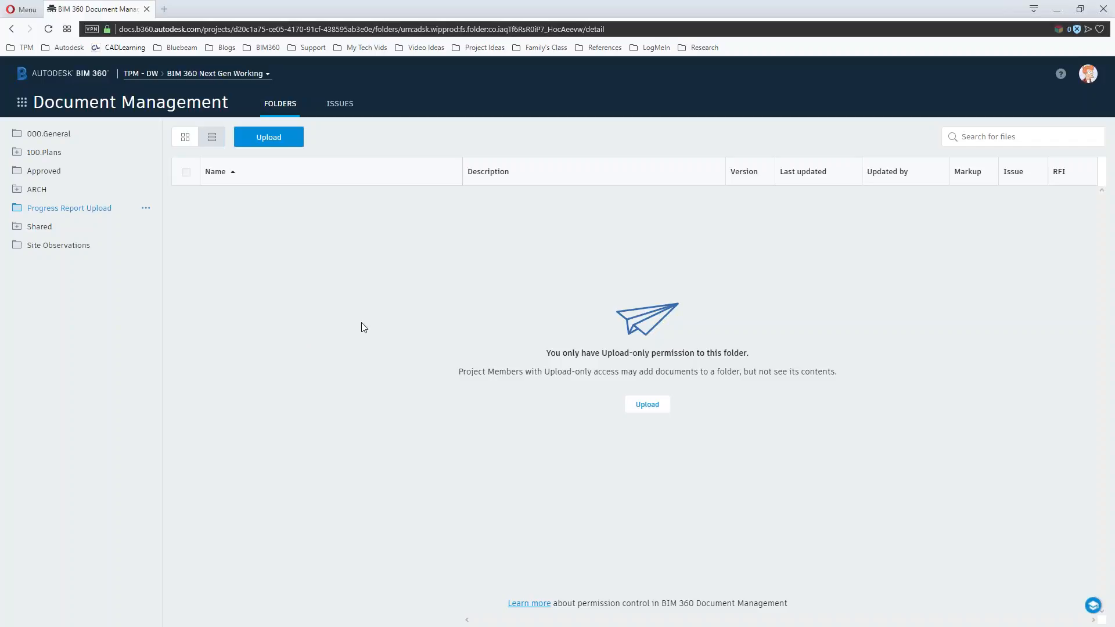
{"action": "left_click", "coordinate": [1057, 10]}
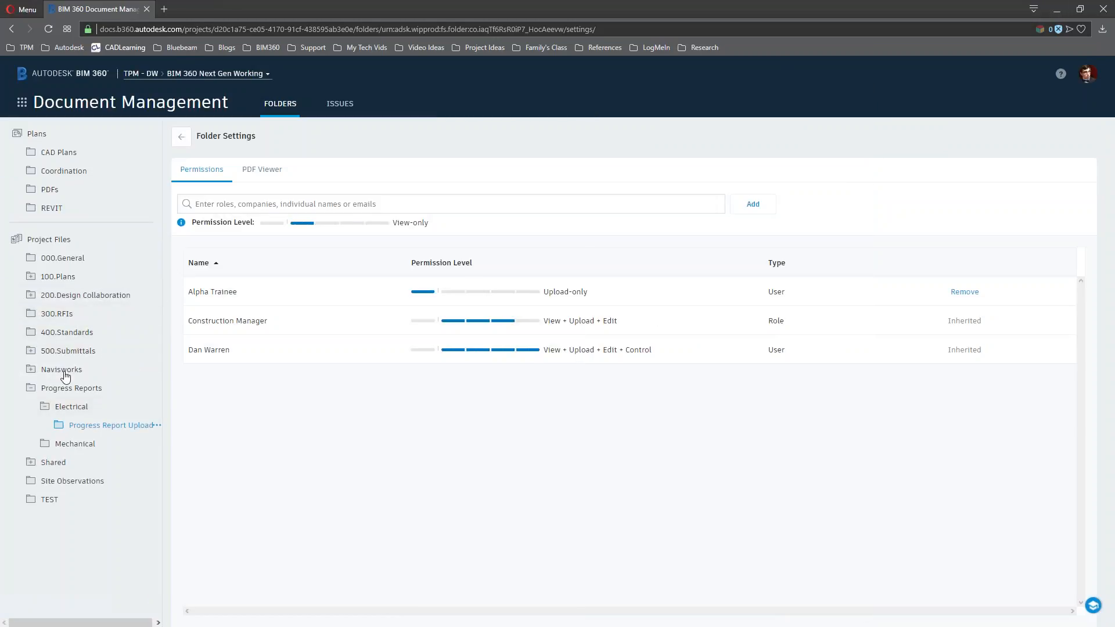
{"action": "left_click", "coordinate": [168, 101]}
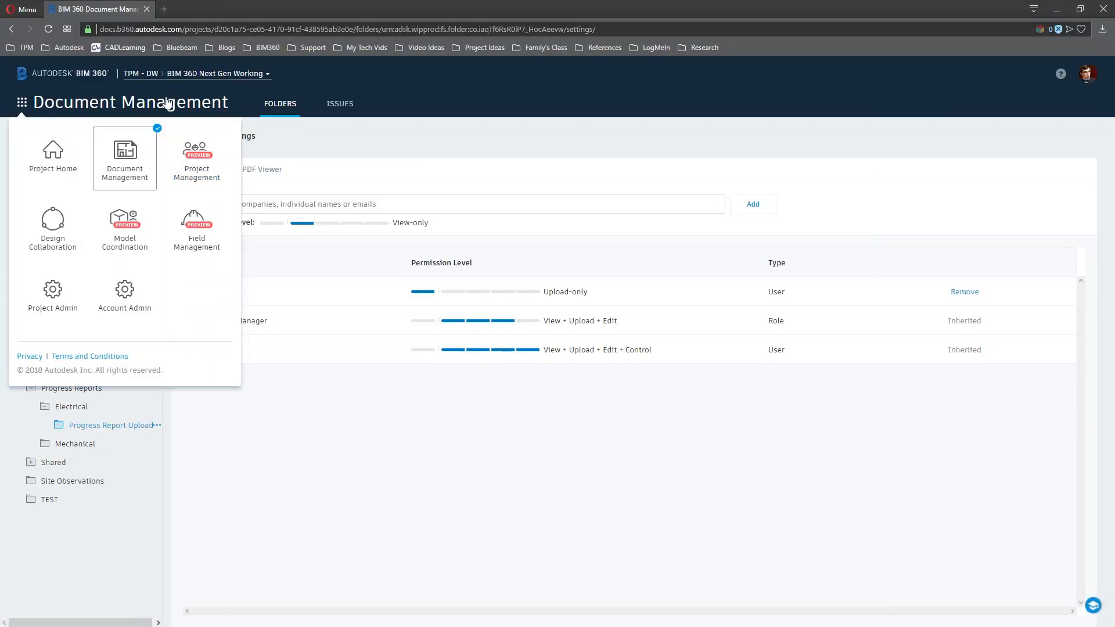
Switch to Design Collaboration and expand the timeline to show the MEP, STRUC and ARCH tracks
{"action": "left_click", "coordinate": [61, 227]}
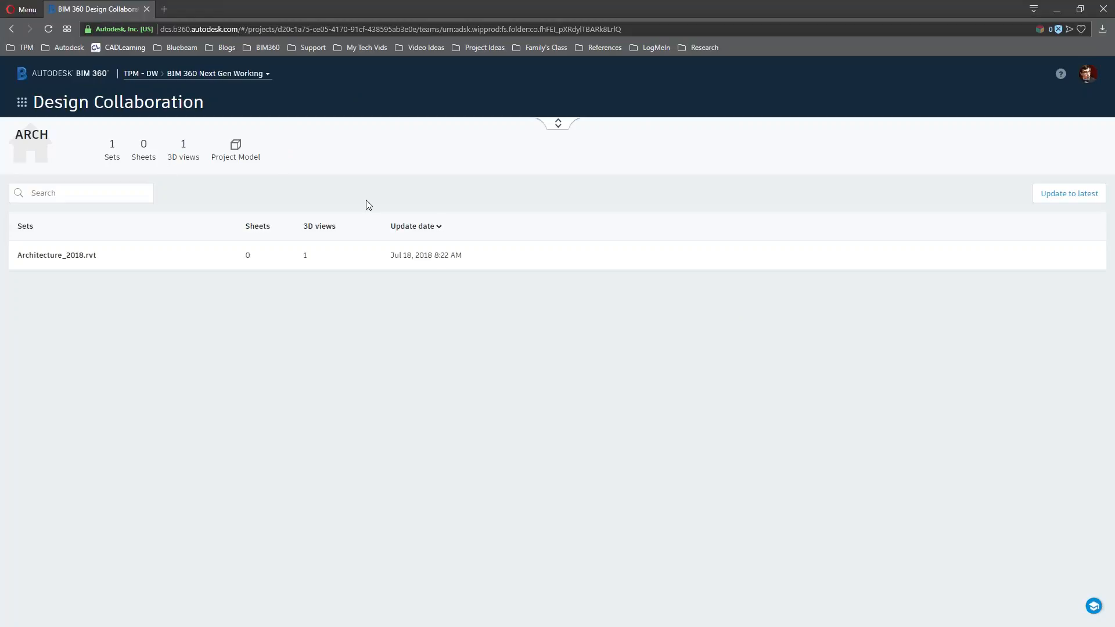
{"action": "left_click", "coordinate": [559, 124]}
{"action": "left_click", "coordinate": [557, 212]}
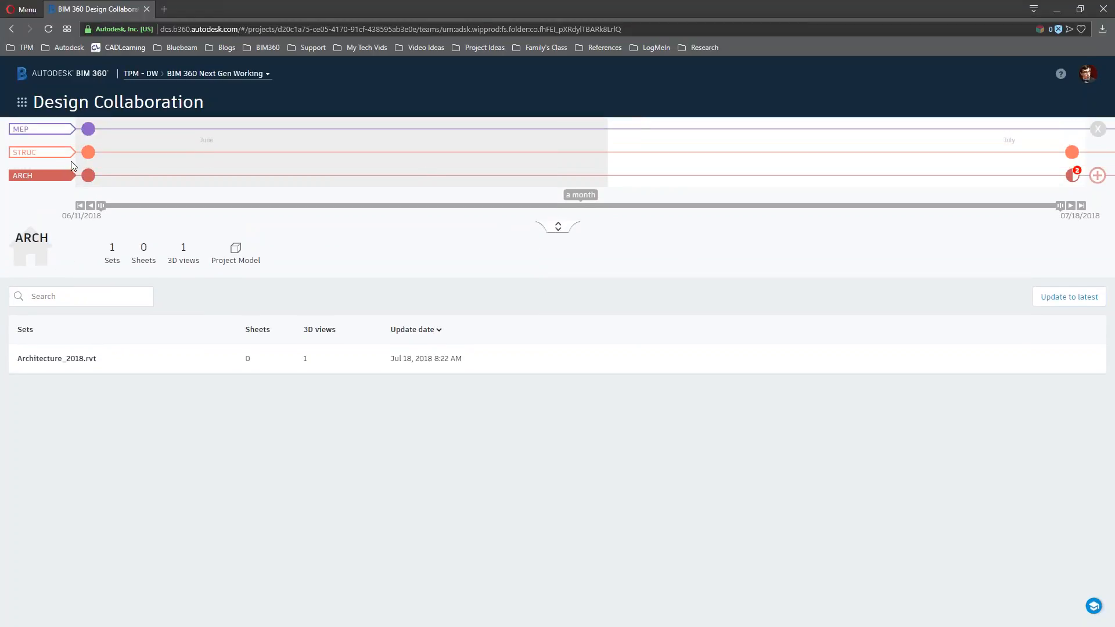
Zoom the timeline onto ARCH's packages and open the ARCH (7) package details
{"action": "mouse_move", "coordinate": [86, 157]}
{"action": "mouse_move", "coordinate": [89, 134]}
{"action": "mouse_move", "coordinate": [1072, 179]}
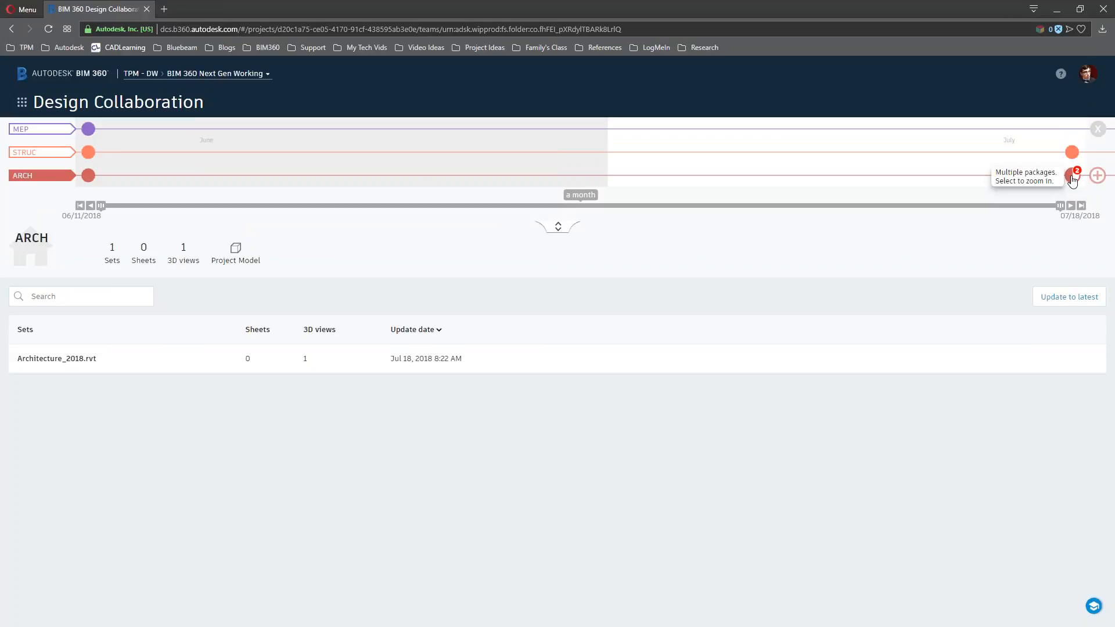
{"action": "left_click", "coordinate": [1073, 178]}
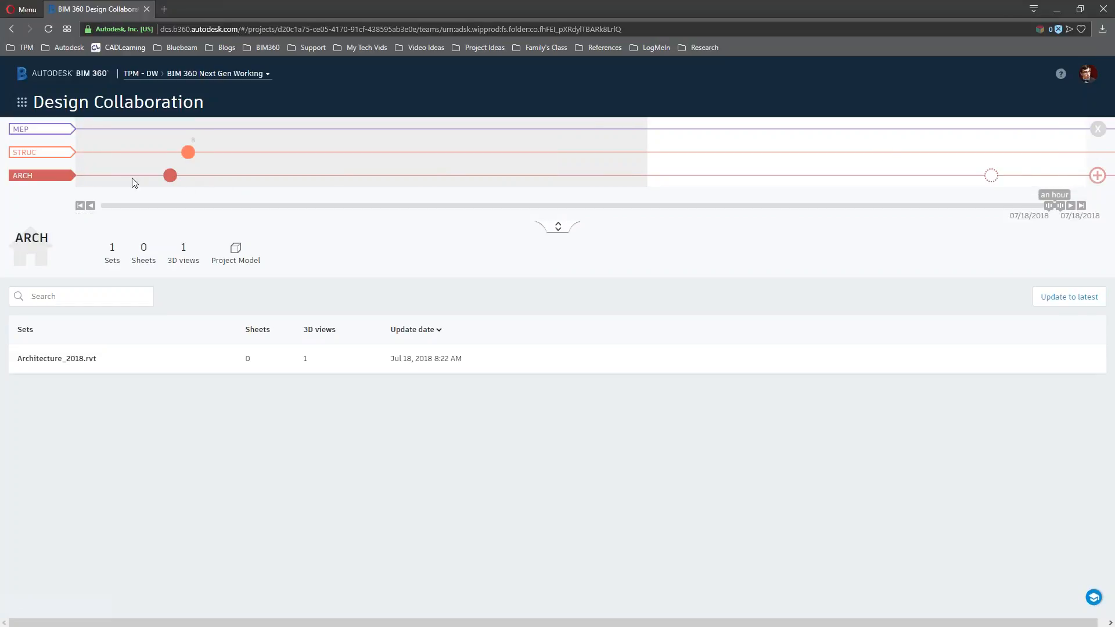
{"action": "mouse_move", "coordinate": [991, 183]}
{"action": "left_click", "coordinate": [991, 175]}
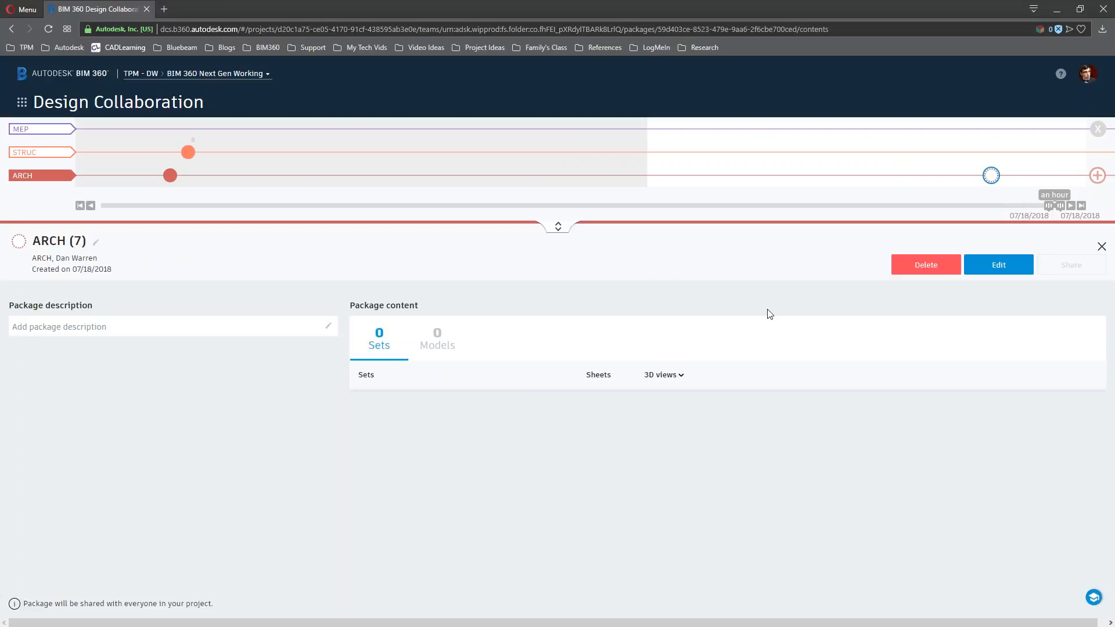
Open the STRUC (4) package and zoom the Structure_2018.rvt 3D view in on the building
{"action": "left_click", "coordinate": [188, 153]}
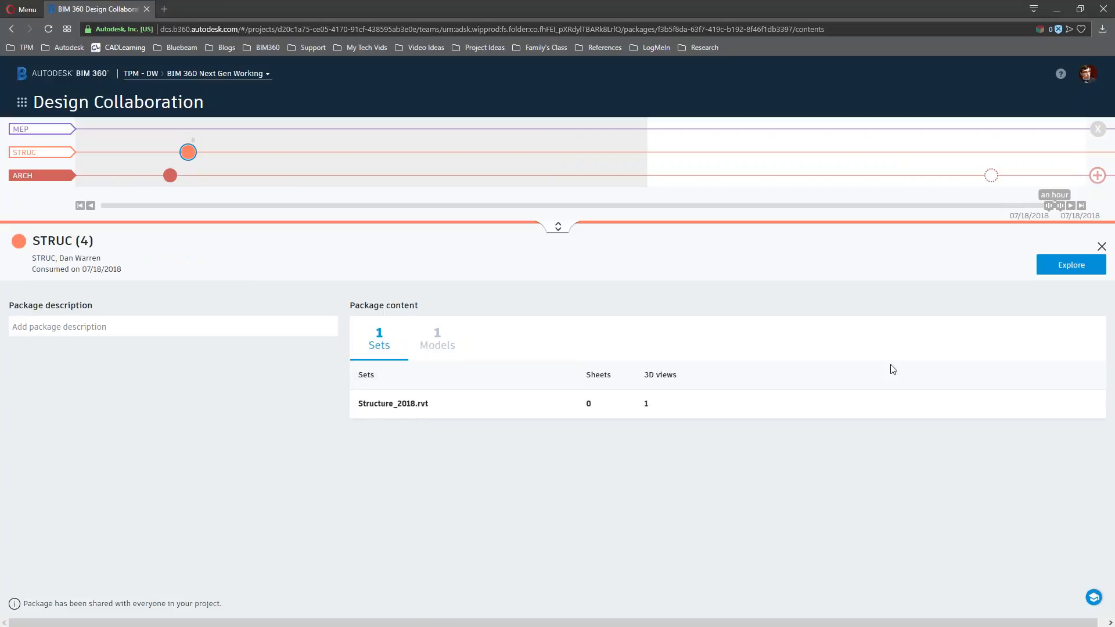
{"action": "left_click", "coordinate": [1071, 266]}
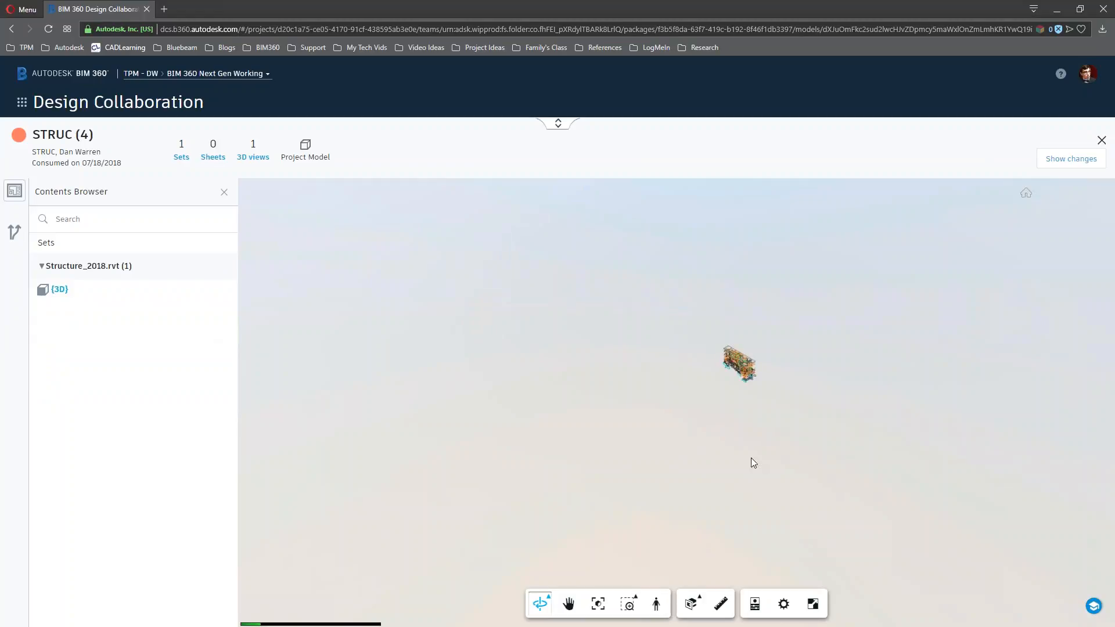
{"action": "scroll", "coordinate": [749, 368], "scroll_direction": "up", "scroll_amount": 10}
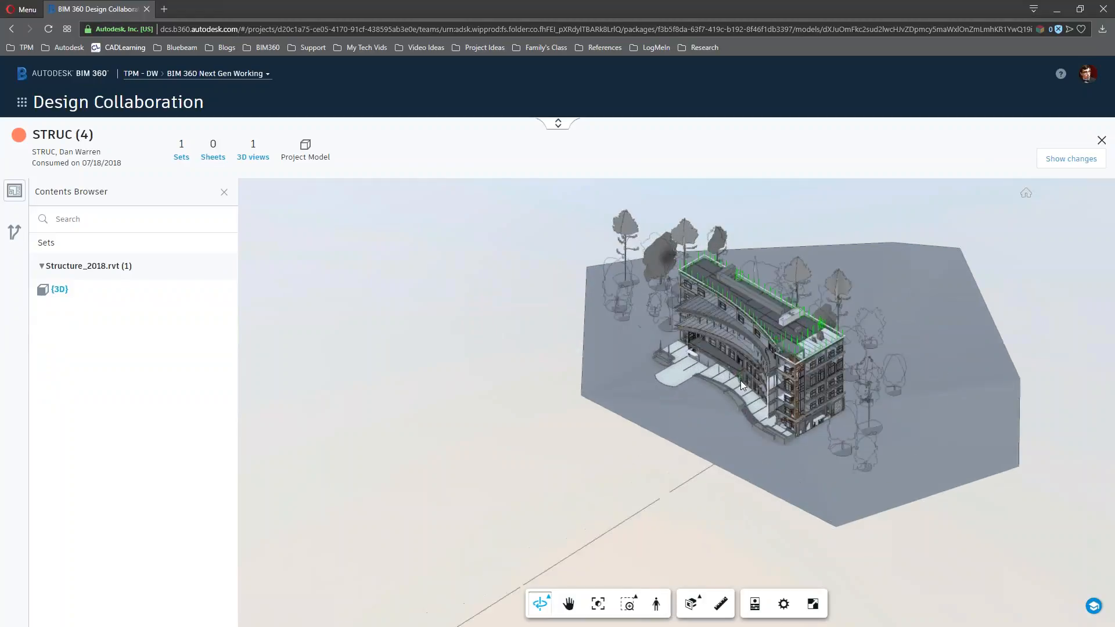
{"action": "middle_click_drag", "start_coordinate": [711, 337], "coordinate": [624, 356]}
{"action": "scroll", "coordinate": [638, 371], "scroll_direction": "up", "scroll_amount": 4}
{"action": "middle_click_drag", "start_coordinate": [719, 362], "coordinate": [657, 400]}
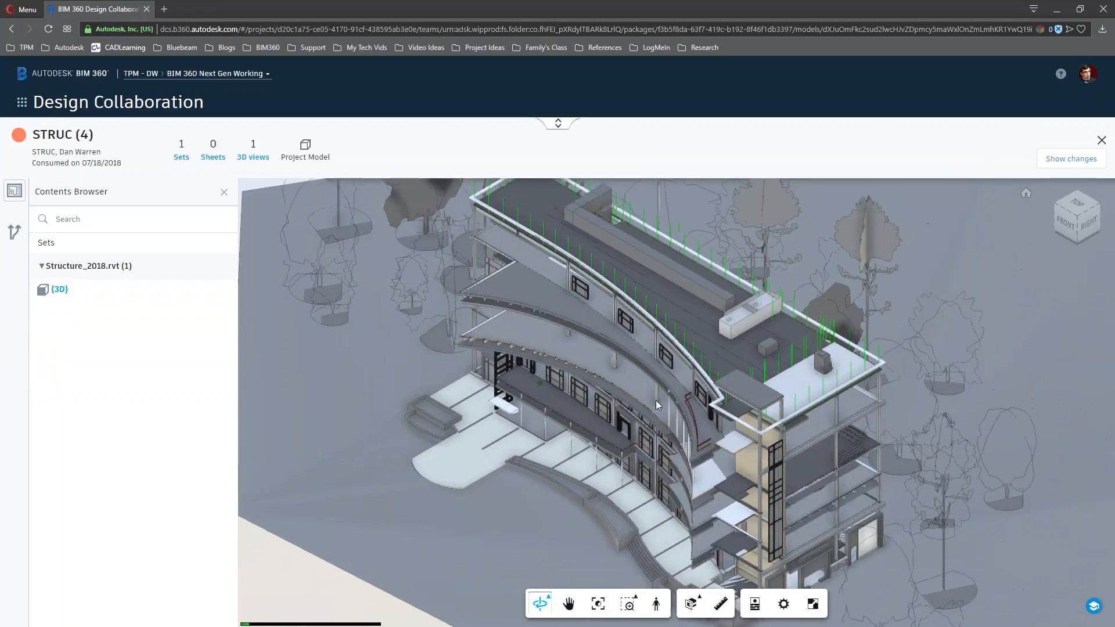
{"action": "scroll", "coordinate": [657, 395], "scroll_direction": "up", "scroll_amount": 1}
{"action": "scroll", "coordinate": [657, 389], "scroll_direction": "up", "scroll_amount": 3}
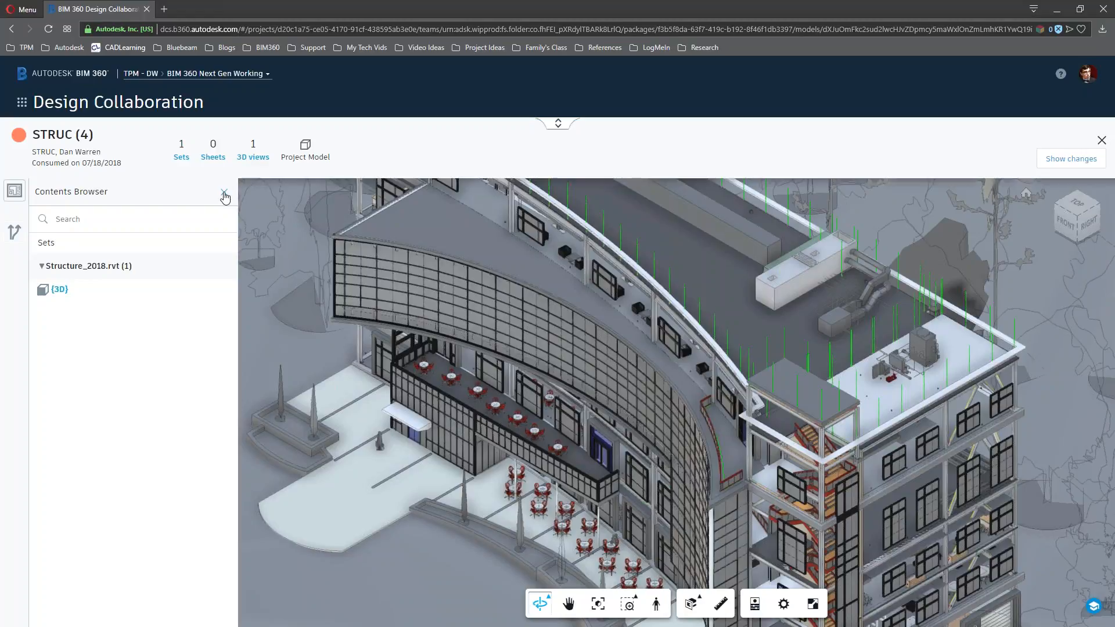
{"action": "left_click", "coordinate": [142, 112]}
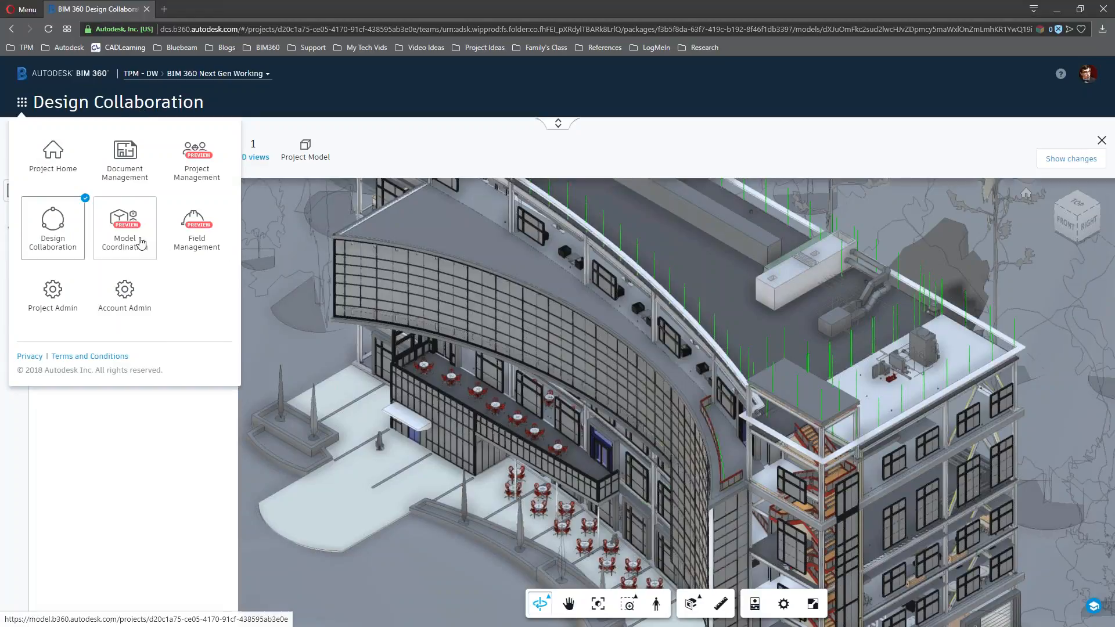
Switch to Model Coordination and show the Clashes matrix across the five models
{"action": "left_click", "coordinate": [210, 235]}
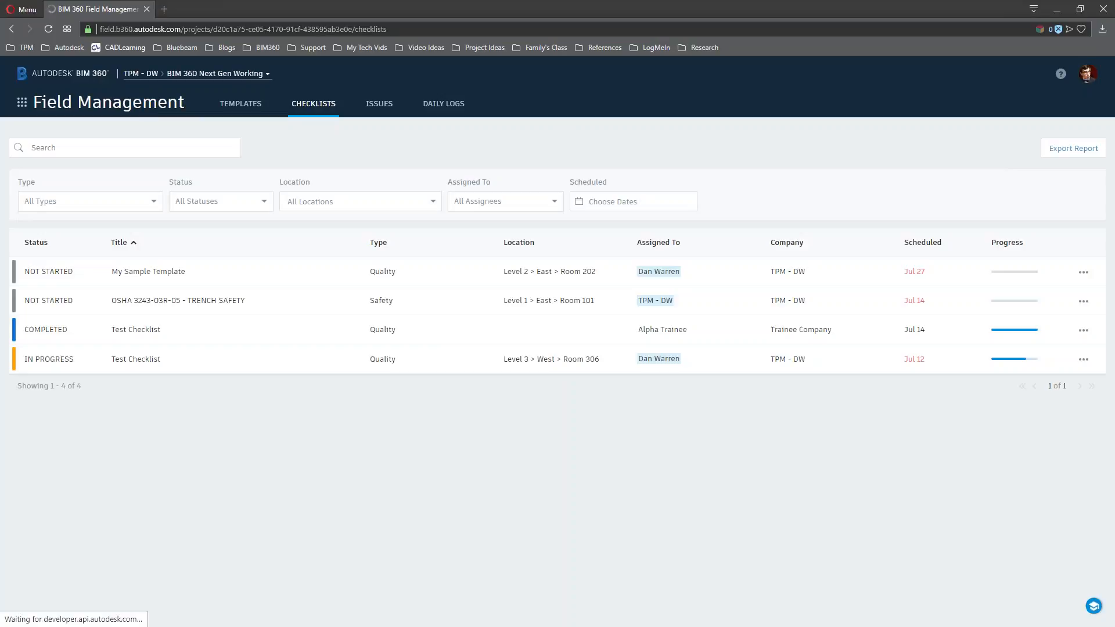
{"action": "left_click", "coordinate": [22, 102]}
{"action": "left_click", "coordinate": [128, 235]}
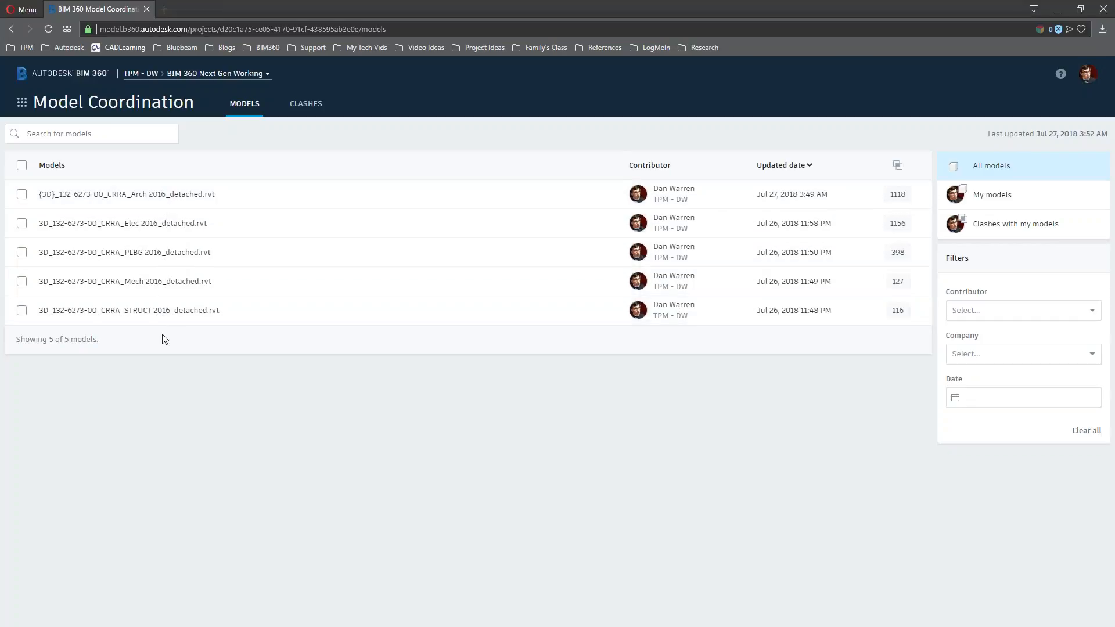
{"action": "left_click", "coordinate": [306, 104]}
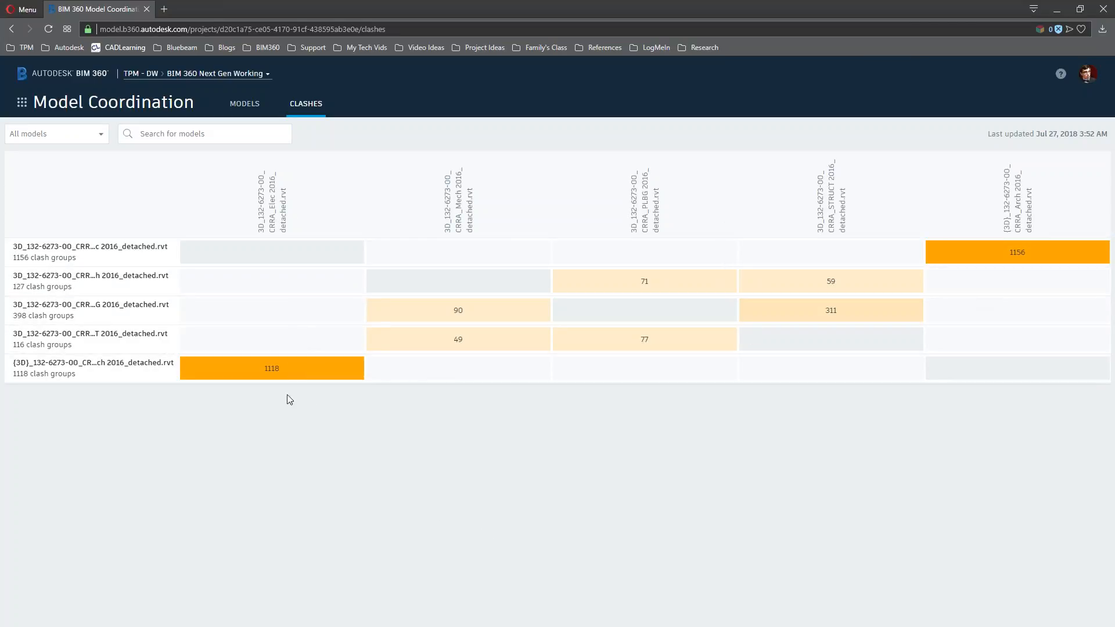
Inspect the 1118 Arch vs Elec clashes in 3D, isolating Compound Ceiling [7055936], then close the viewer
{"action": "left_click", "coordinate": [285, 374]}
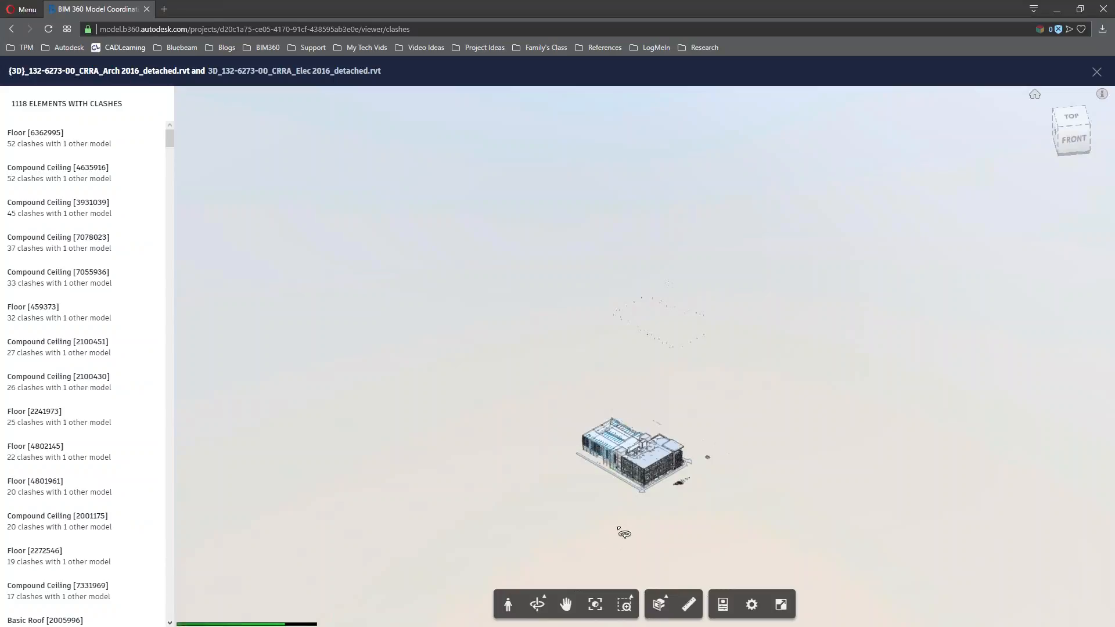
{"action": "scroll", "coordinate": [643, 489], "scroll_direction": "up", "scroll_amount": 5}
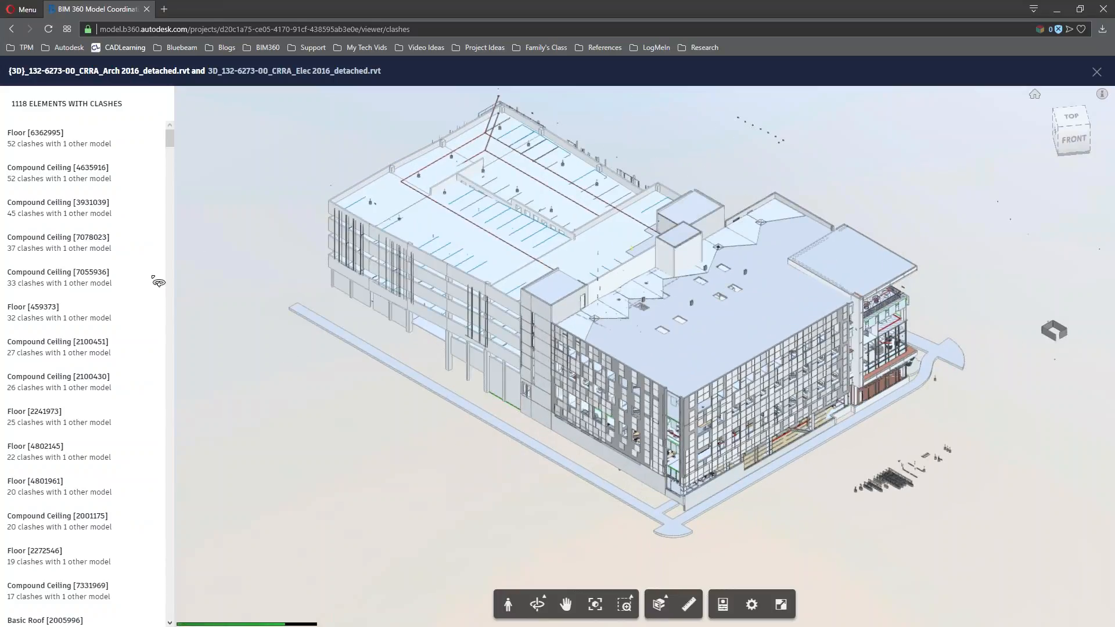
{"action": "left_click", "coordinate": [127, 281]}
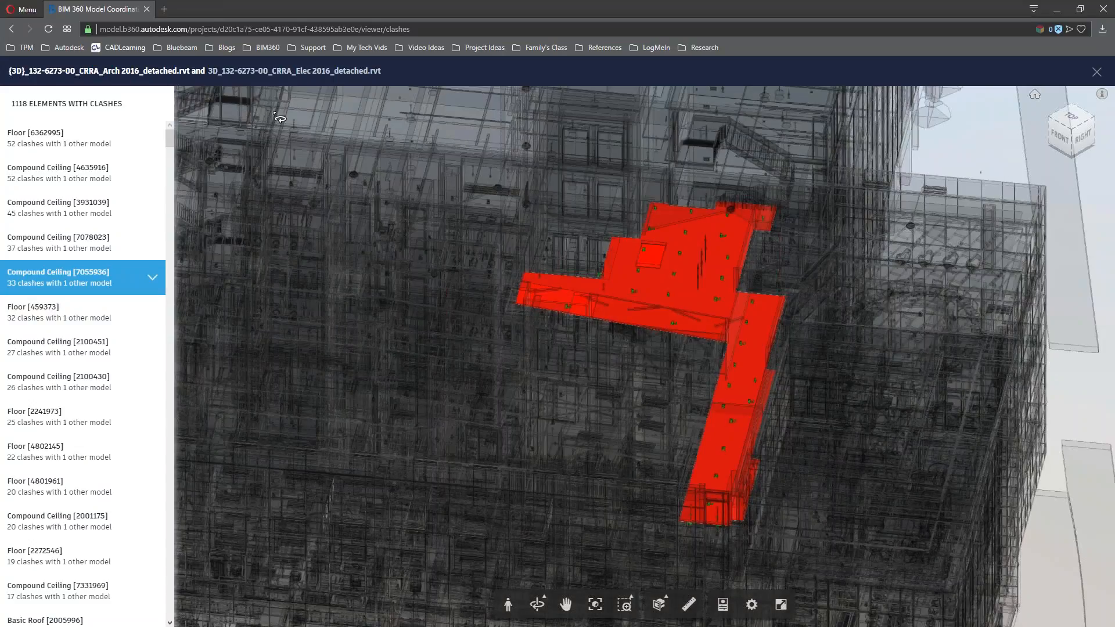
{"action": "left_click", "coordinate": [1097, 74]}
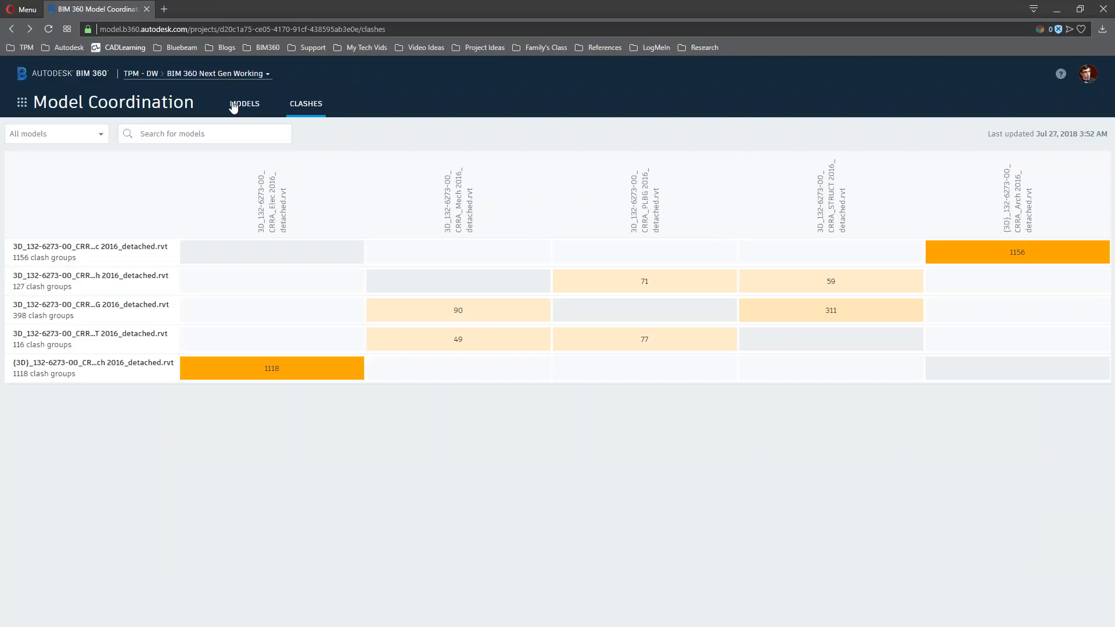
{"action": "left_click", "coordinate": [22, 102]}
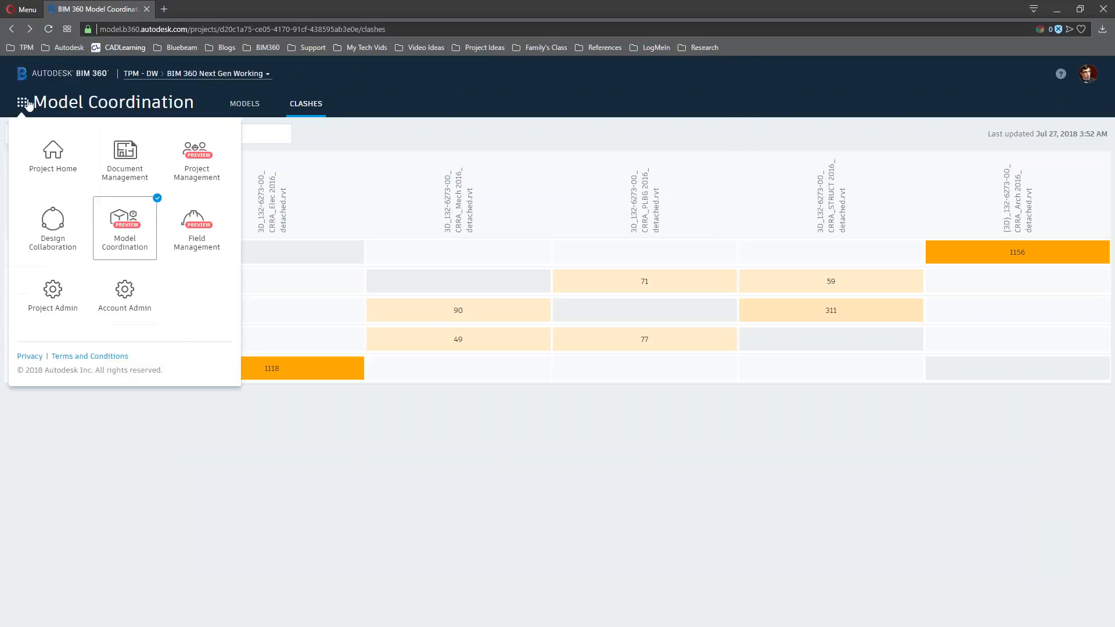
In Field Management, list the checklist templates and preview 08 10 00 DOORS AND FRAMES
{"action": "left_click", "coordinate": [206, 237]}
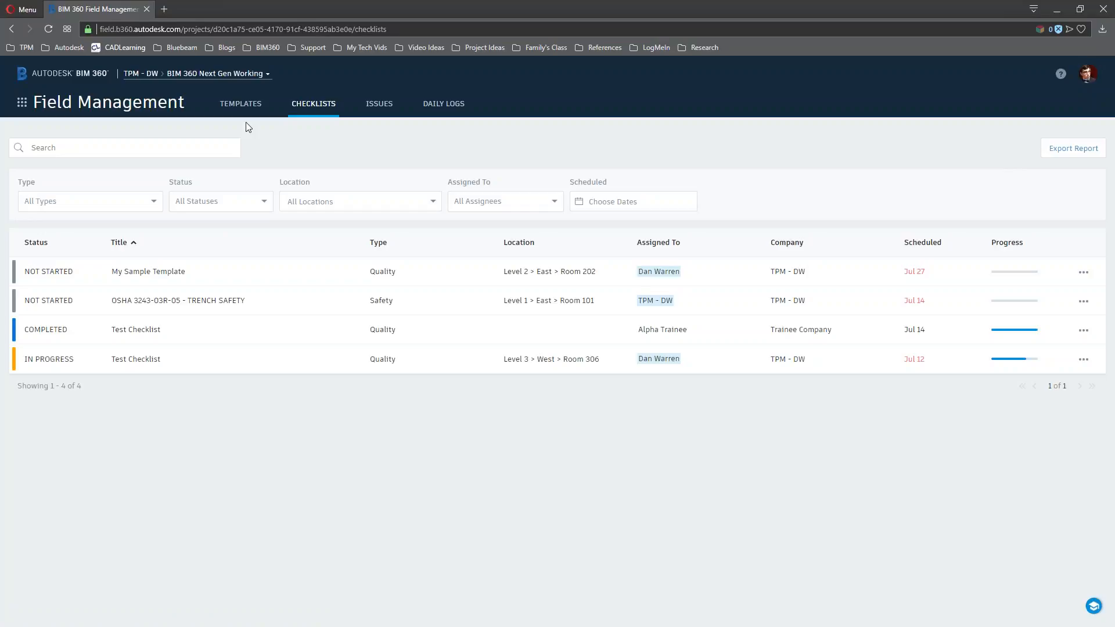
{"action": "left_click", "coordinate": [241, 104]}
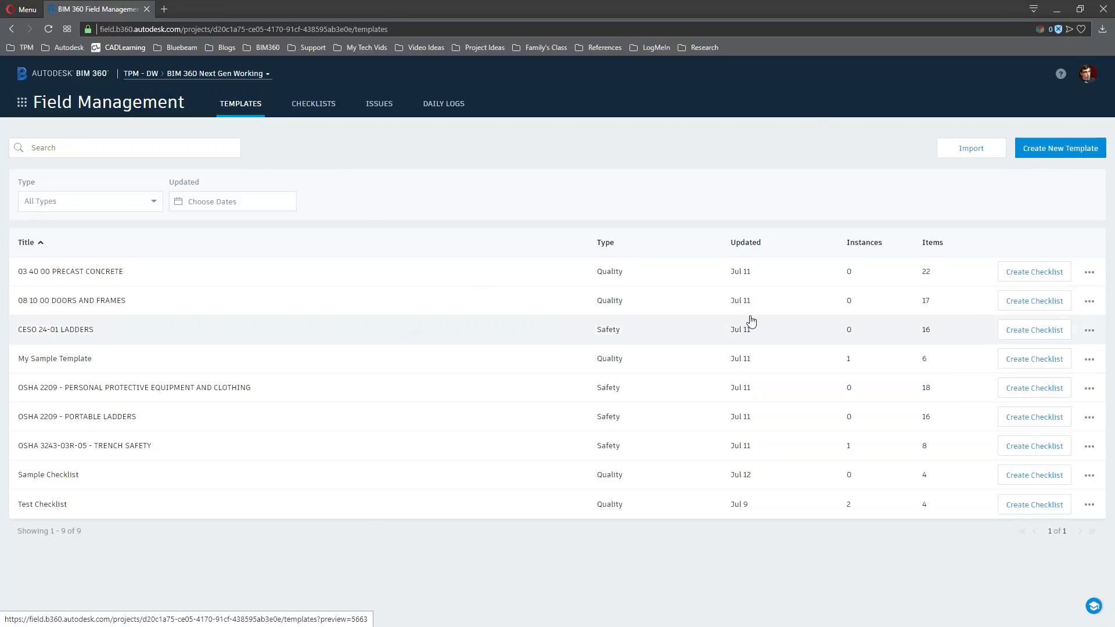
{"action": "left_click", "coordinate": [95, 302]}
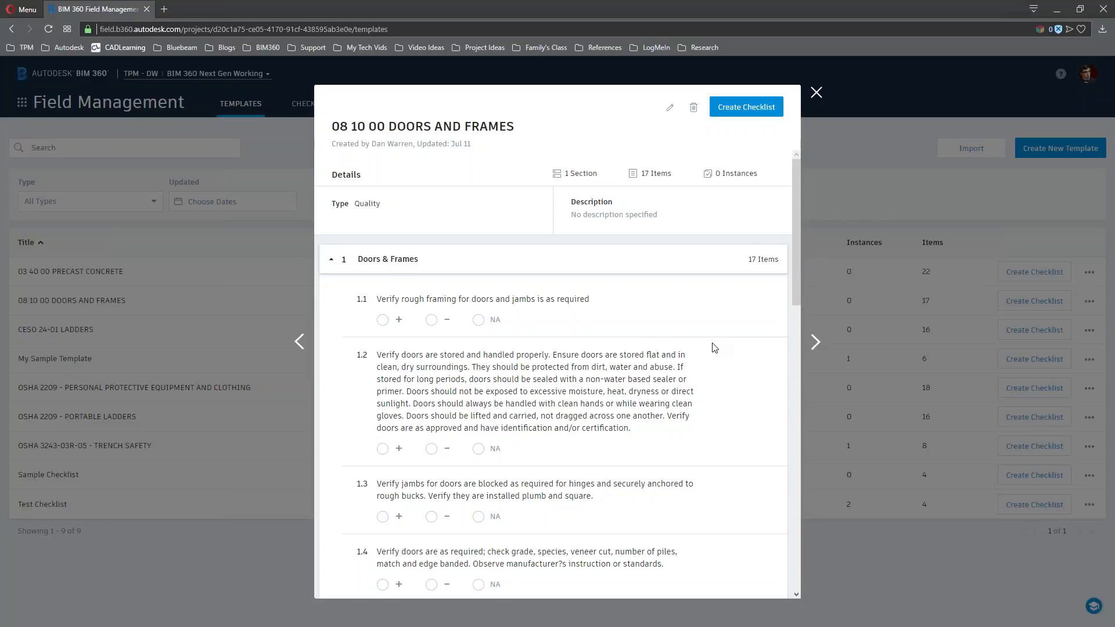
{"action": "scroll", "coordinate": [714, 347], "scroll_direction": "down", "scroll_amount": 10}
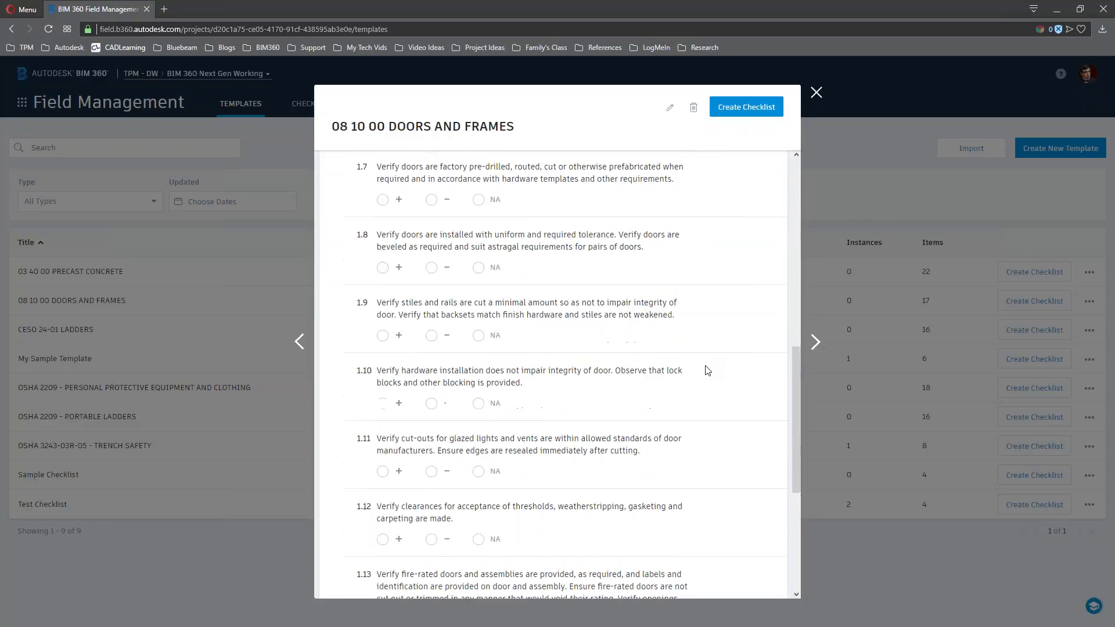
{"action": "scroll", "coordinate": [689, 399], "scroll_direction": "down", "scroll_amount": 5}
{"action": "scroll", "coordinate": [639, 480], "scroll_direction": "up", "scroll_amount": 10}
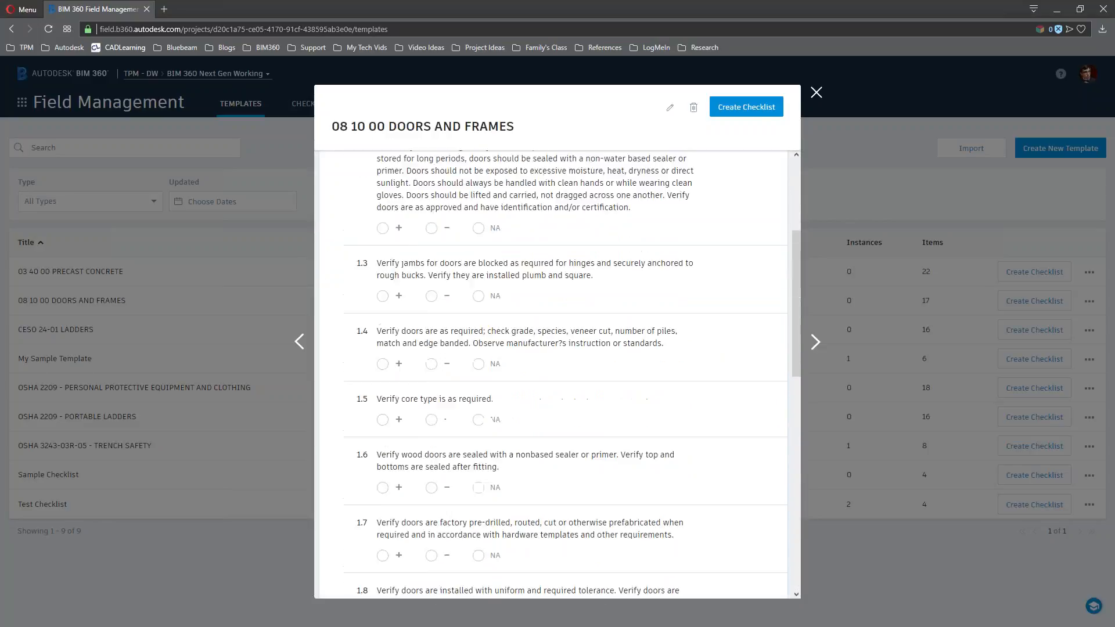
{"action": "scroll", "coordinate": [639, 357], "scroll_direction": "up", "scroll_amount": 3}
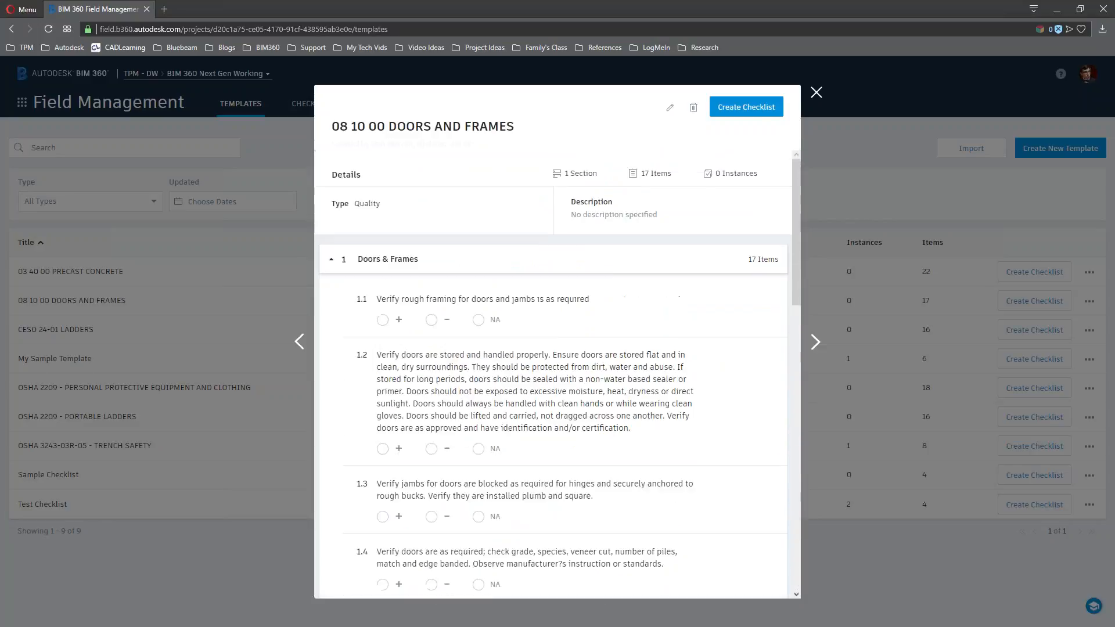
{"action": "left_click", "coordinate": [815, 90]}
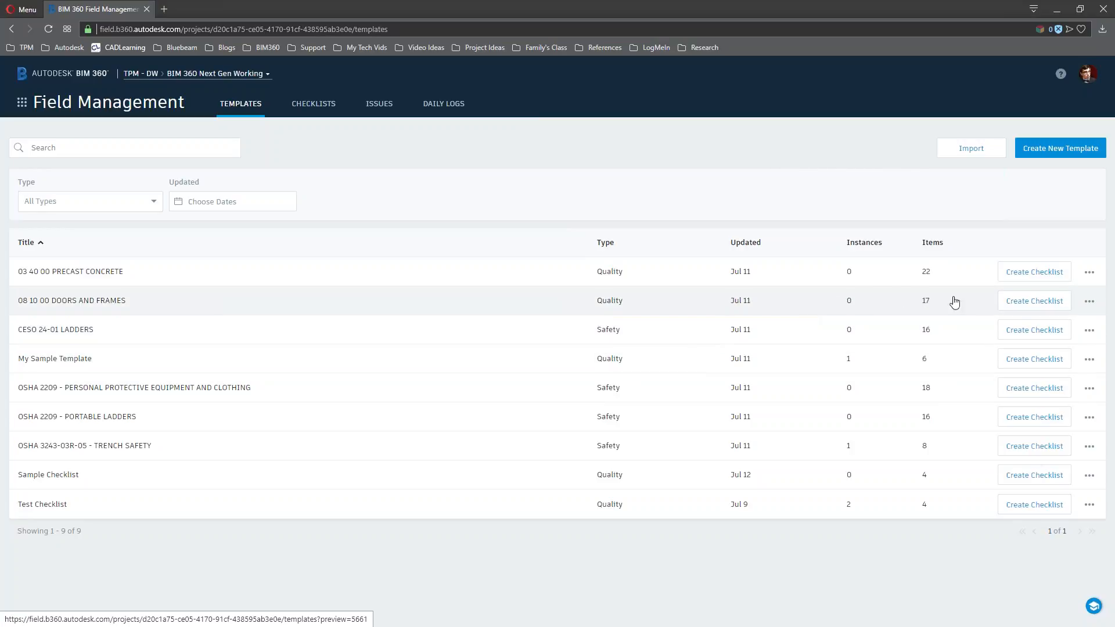
Create a checklist from the DOORS AND FRAMES template and confirm its title
{"action": "left_click", "coordinate": [1034, 301]}
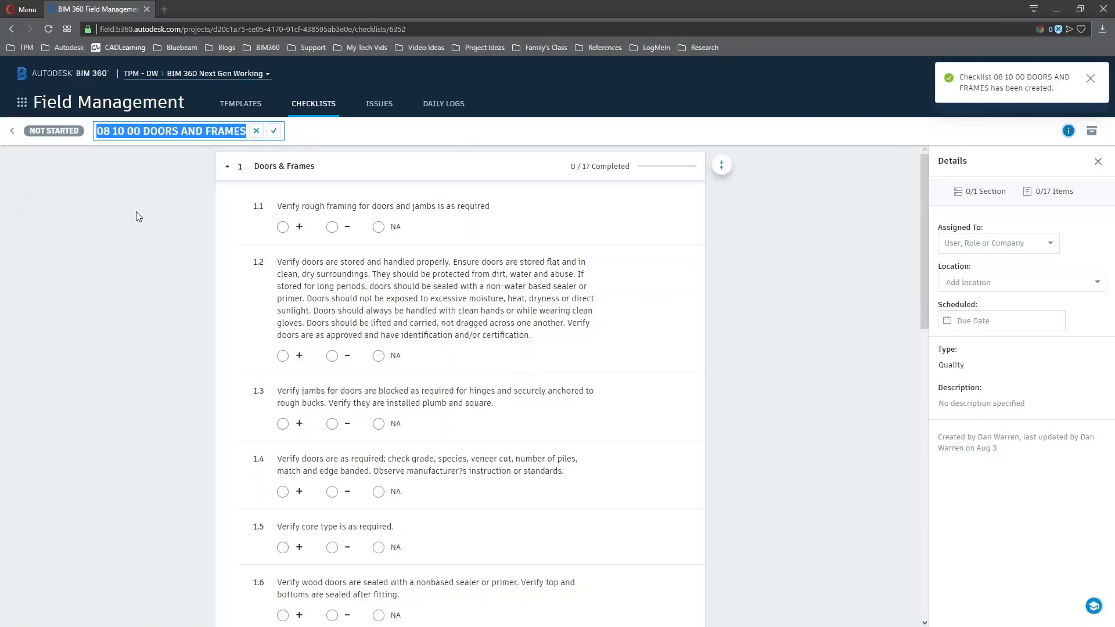
{"action": "left_click", "coordinate": [798, 362]}
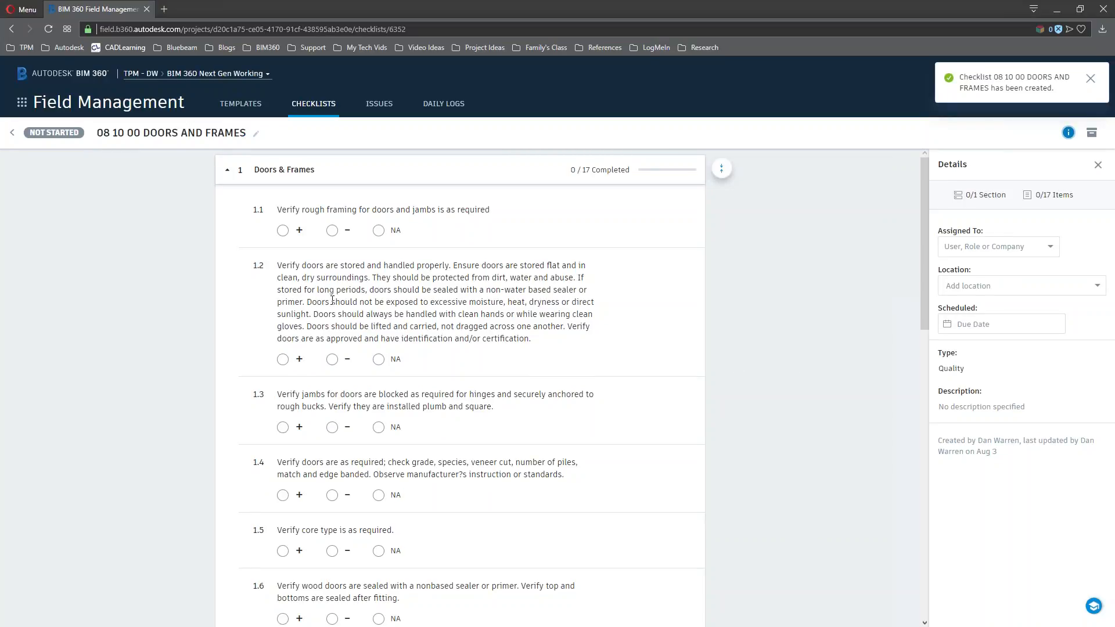
{"action": "left_click_drag", "start_coordinate": [281, 210], "coordinate": [463, 210]}
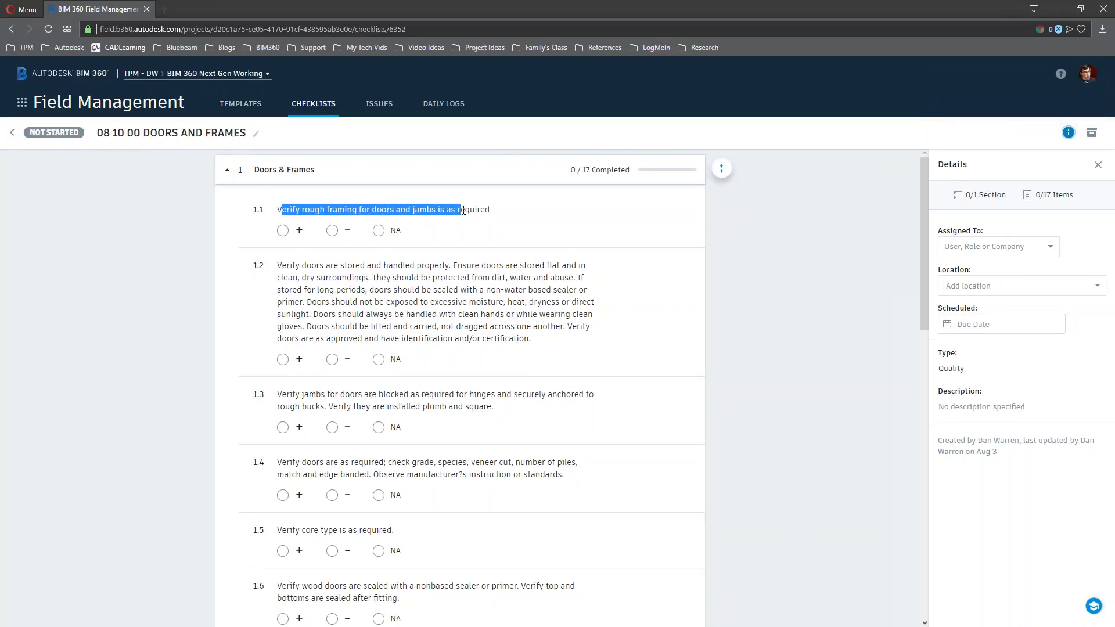
{"action": "left_click", "coordinate": [468, 210]}
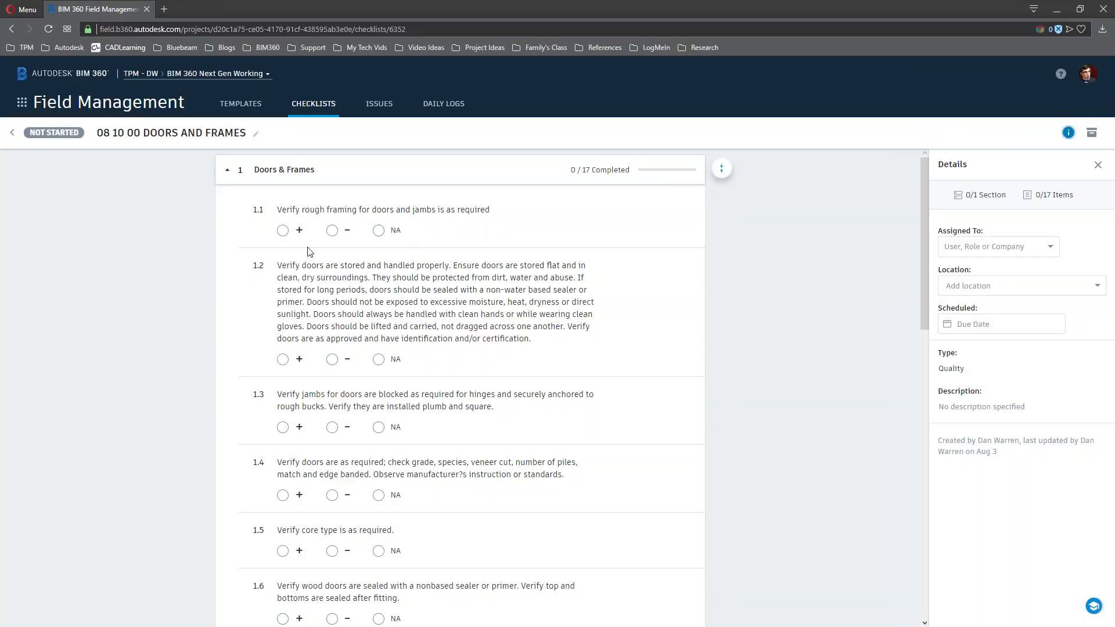
Mark items 1.1, 1.5, 1.7 and 1.9 as passing and item 1.6 as failing
{"action": "left_click", "coordinate": [283, 230]}
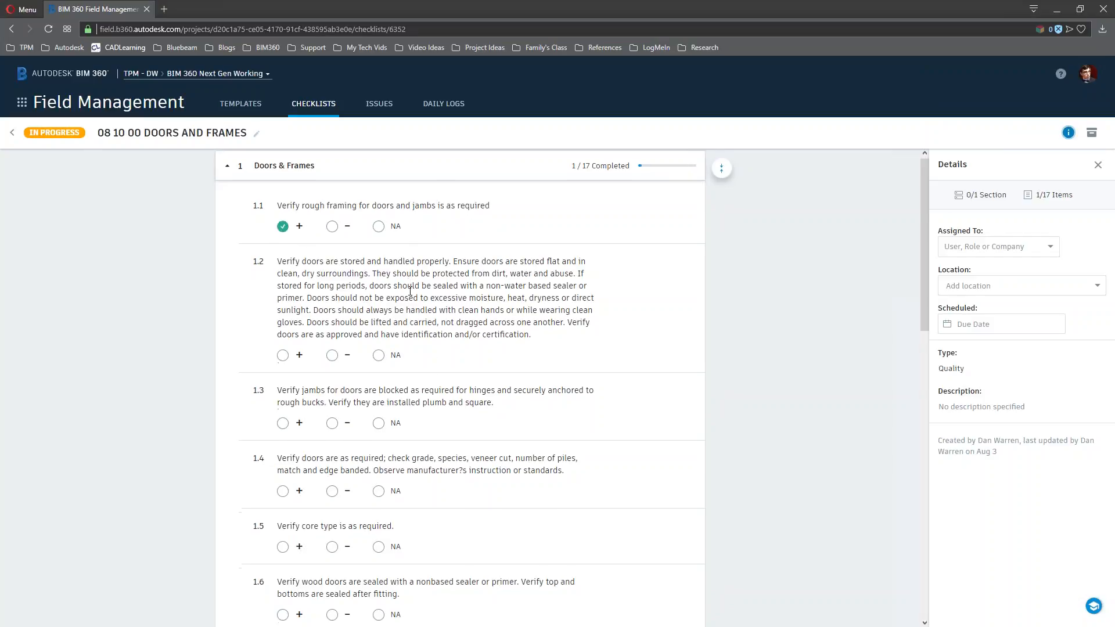
{"action": "scroll", "coordinate": [410, 292], "scroll_direction": "down", "scroll_amount": 5}
{"action": "left_click", "coordinate": [283, 260]}
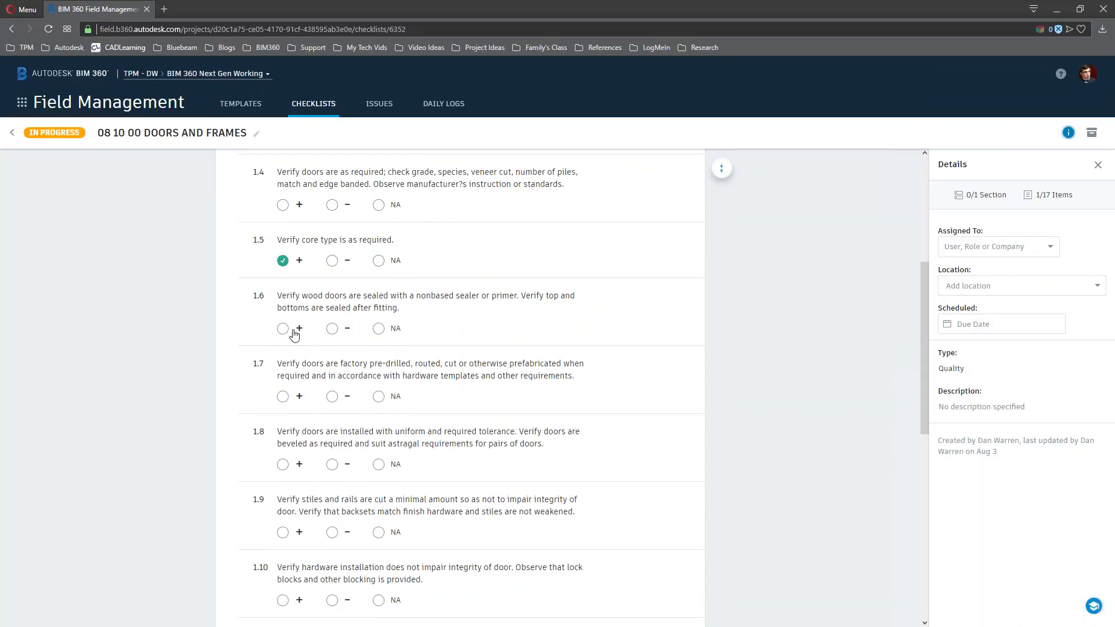
{"action": "left_click", "coordinate": [332, 329]}
{"action": "left_click", "coordinate": [283, 396]}
{"action": "left_click", "coordinate": [282, 532]}
Review the assignee list without assigning anyone, then go to the project's issues list
{"action": "left_click", "coordinate": [1049, 247]}
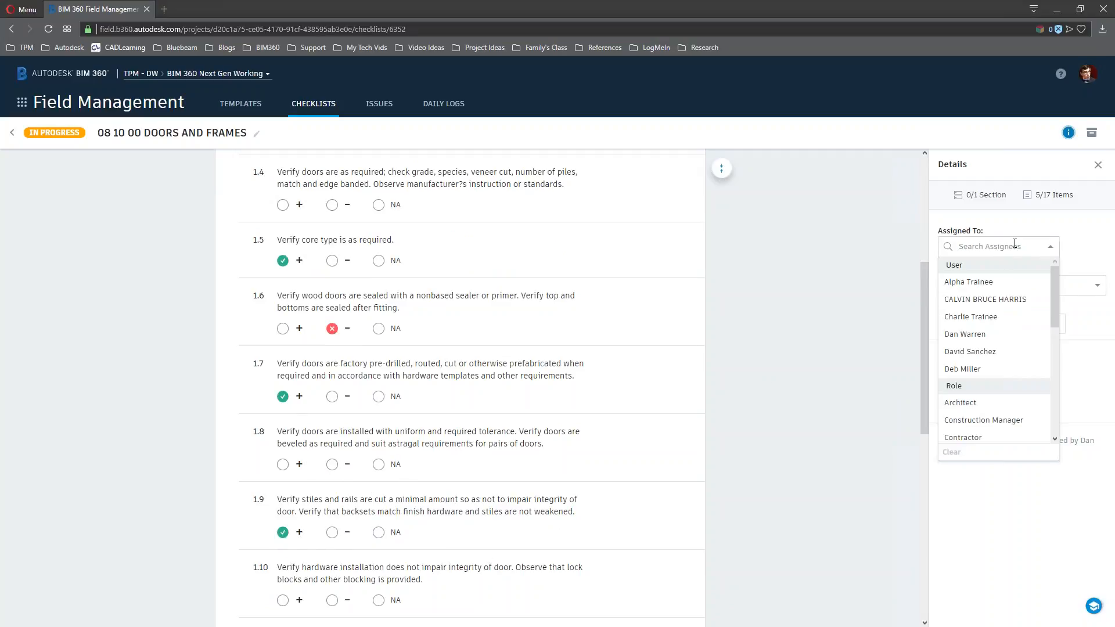
{"action": "left_click", "coordinate": [1049, 244]}
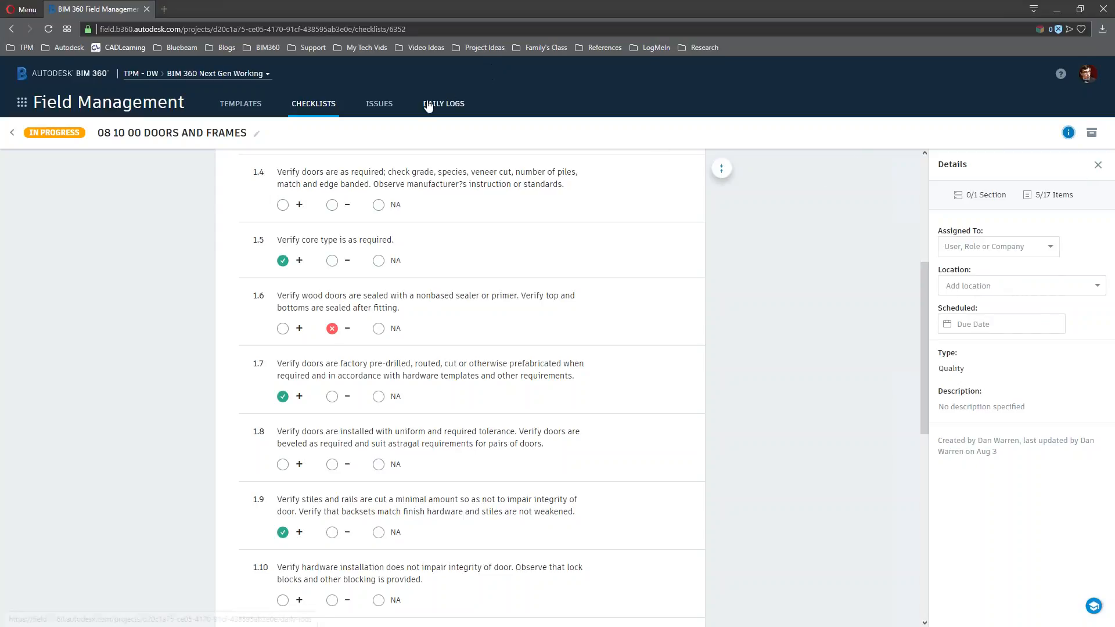
{"action": "left_click", "coordinate": [384, 106]}
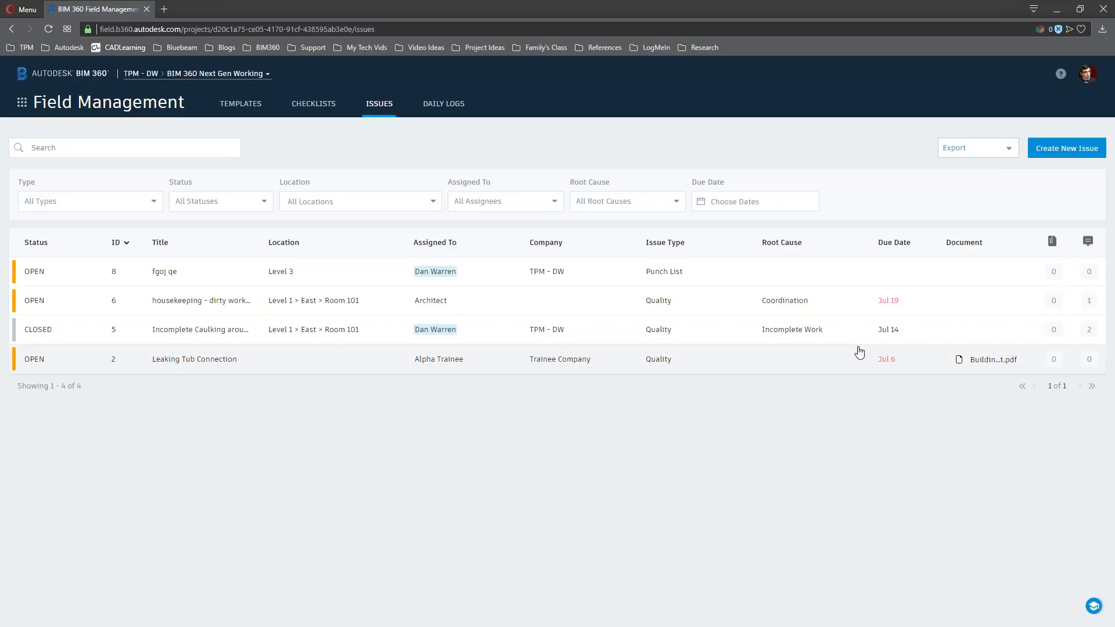
Start a new issue, then cancel the Create New Issue form without saving
{"action": "left_click", "coordinate": [1068, 155]}
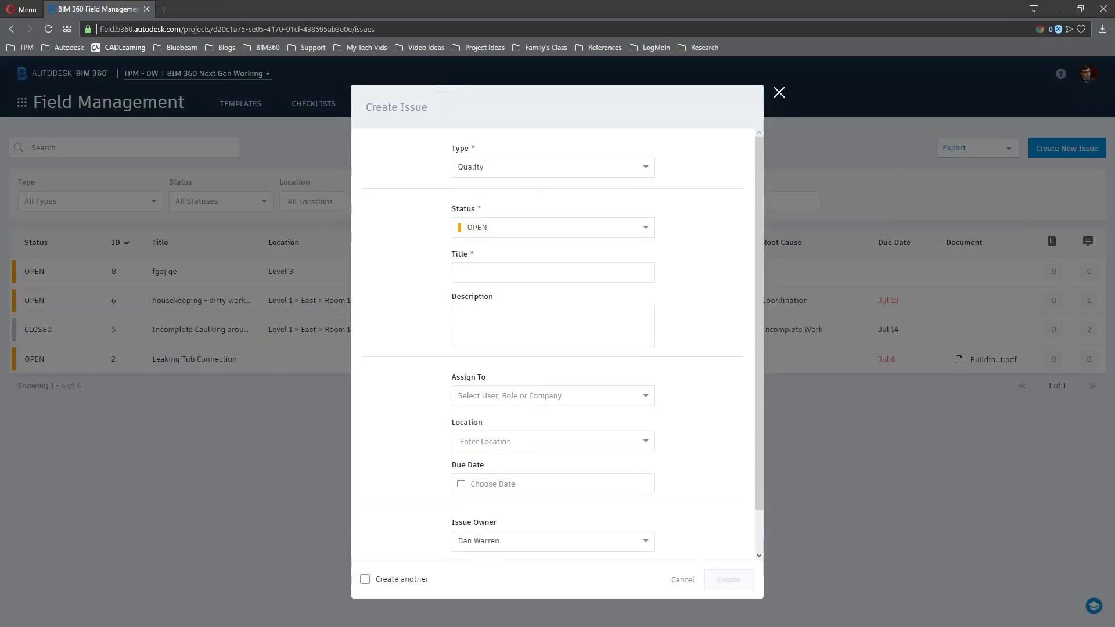
{"action": "scroll", "coordinate": [442, 161], "scroll_direction": "down", "scroll_amount": 1}
{"action": "scroll", "coordinate": [443, 431], "scroll_direction": "up", "scroll_amount": 1}
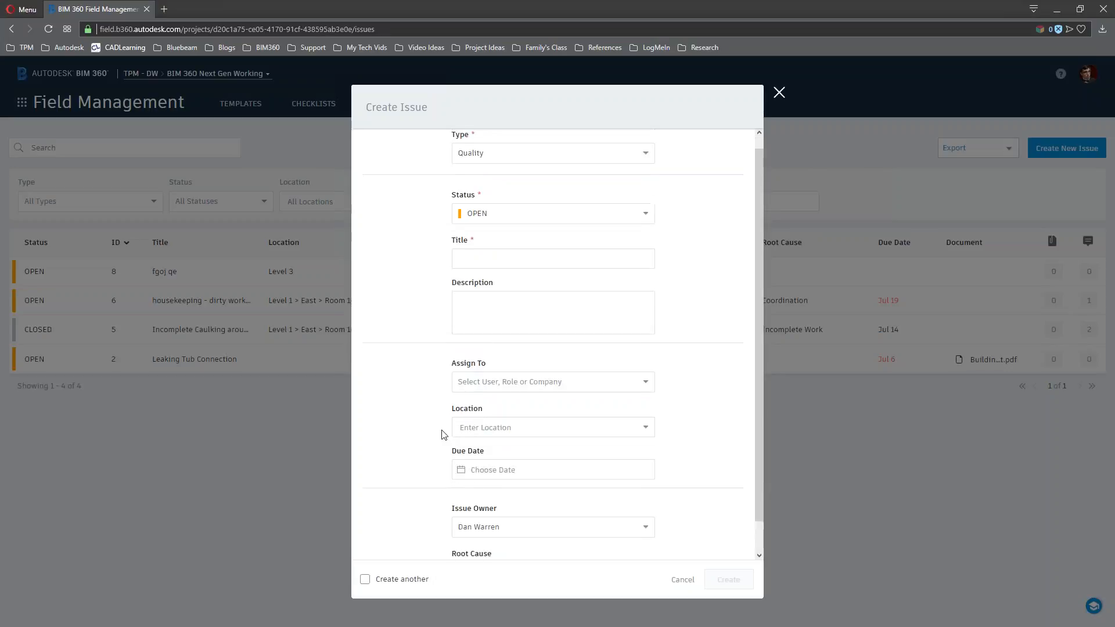
{"action": "left_click", "coordinate": [779, 93]}
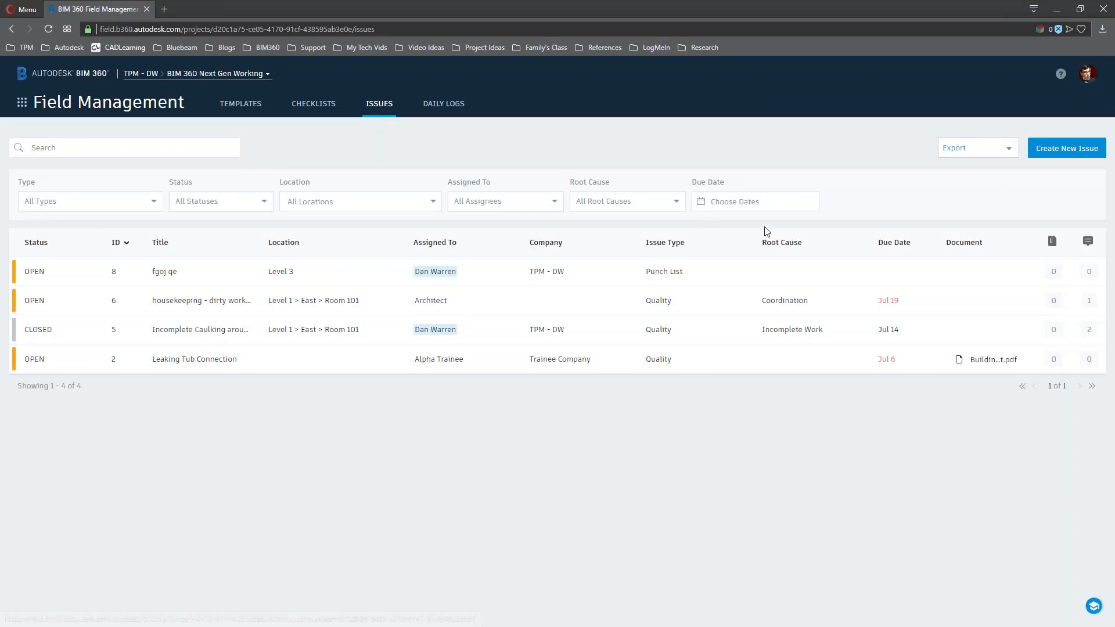
Glance at the report export options, then go to the Friday, August 3, 2018 daily log
{"action": "left_click", "coordinate": [993, 150]}
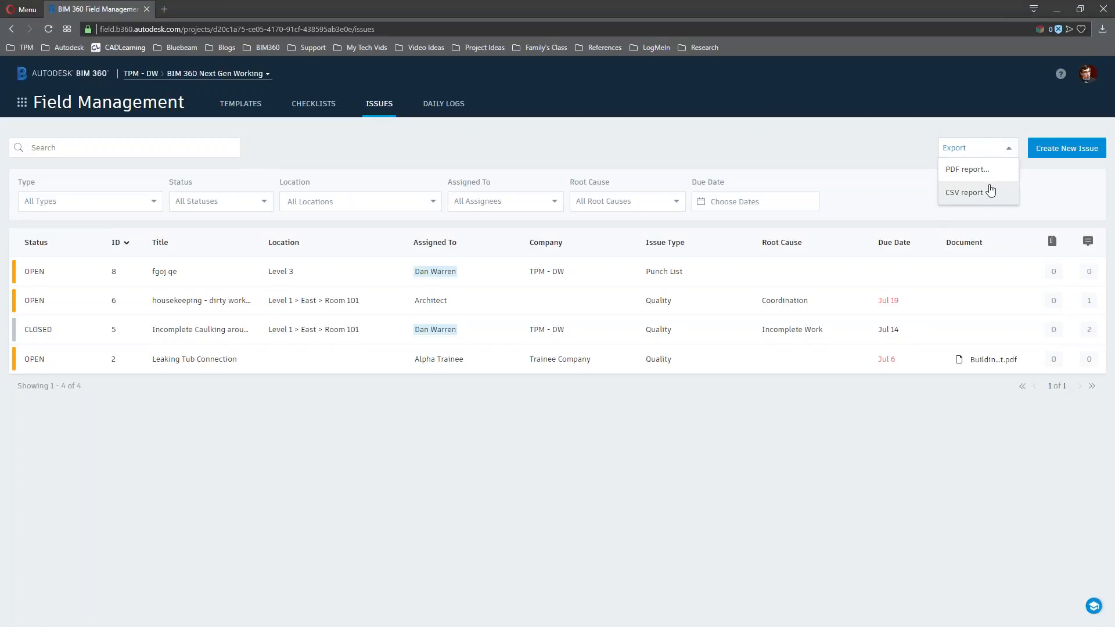
{"action": "left_click", "coordinate": [825, 150]}
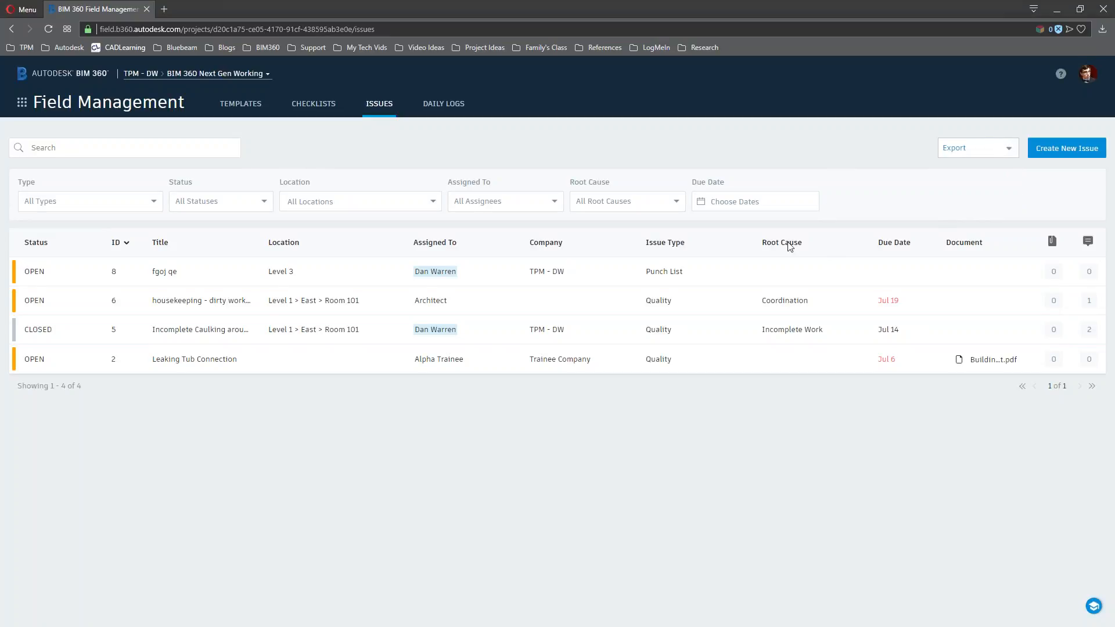
{"action": "left_click", "coordinate": [443, 105]}
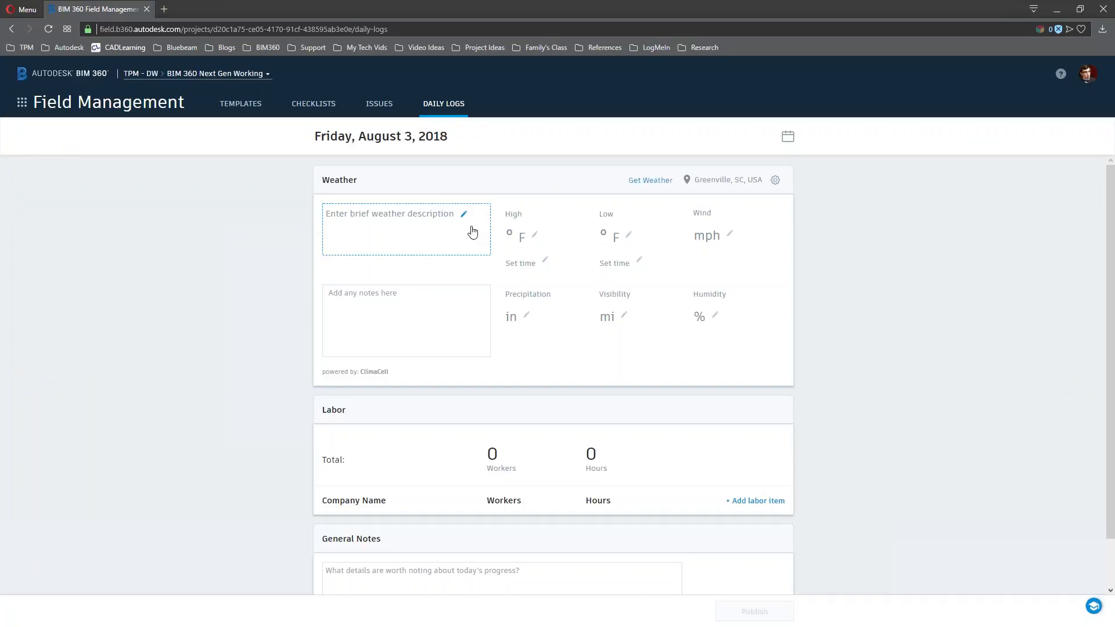
Fill the August 3 log's weather with fetched data: Light Rain, 78°F high, 69°F low
{"action": "left_click", "coordinate": [446, 219]}
{"action": "type", "text": "khas d;k jhewk;"}
{"action": "left_click", "coordinate": [651, 180]}
{"action": "left_click", "coordinate": [717, 360]}
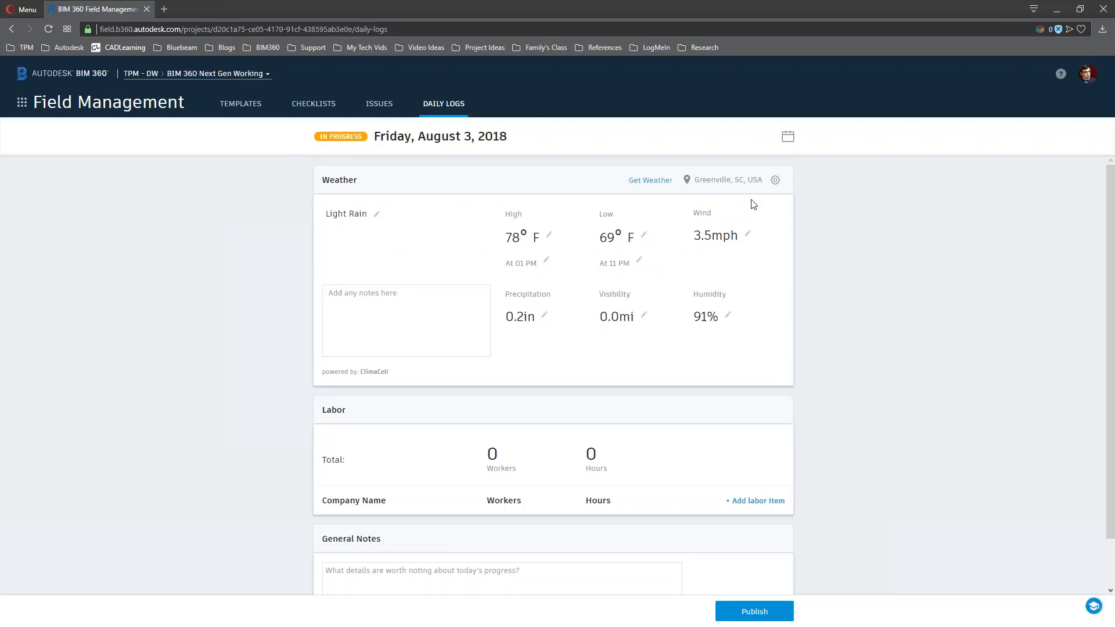
Publish the August 3 daily log and confirm in the Publish Report dialog
{"action": "scroll", "coordinate": [853, 334], "scroll_direction": "down", "scroll_amount": 1}
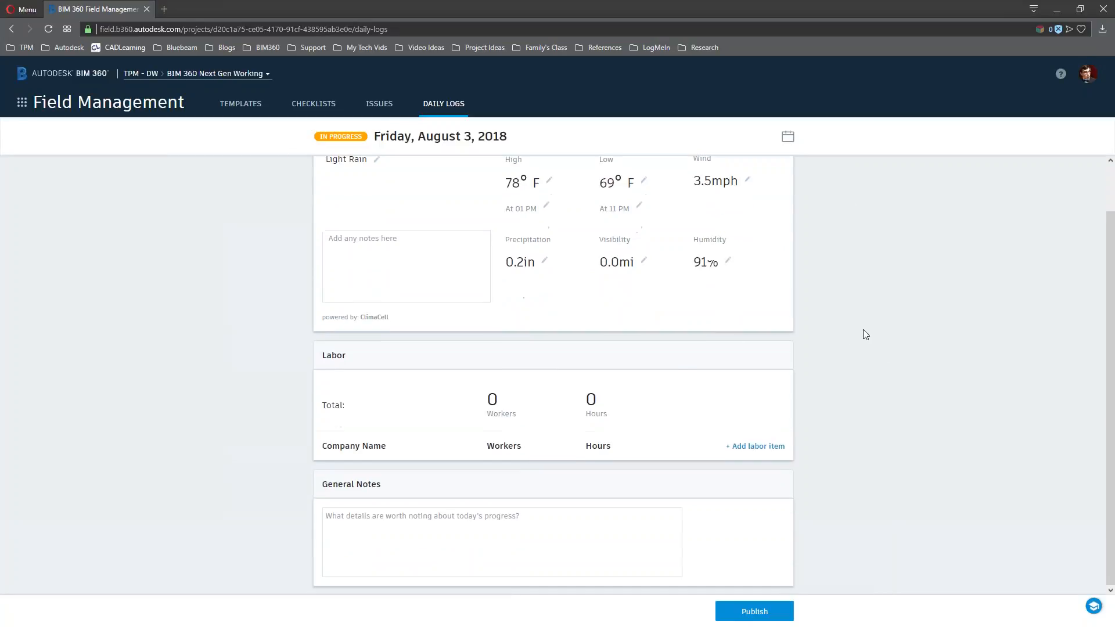
{"action": "left_click", "coordinate": [374, 531]}
{"action": "scroll", "coordinate": [272, 371], "scroll_direction": "up", "scroll_amount": 1}
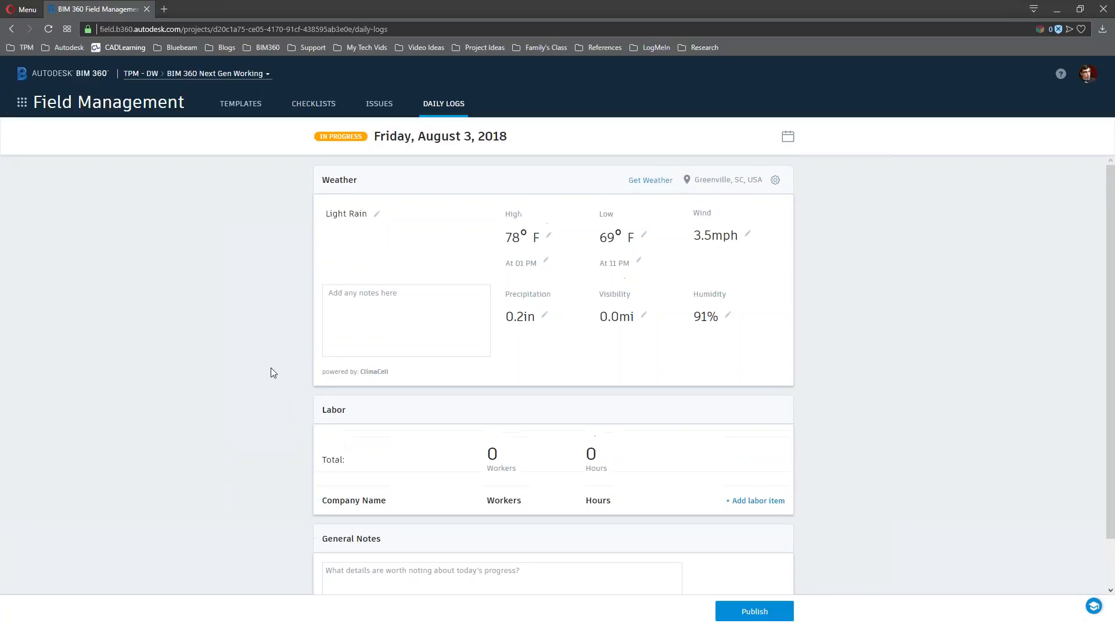
{"action": "left_click", "coordinate": [780, 618]}
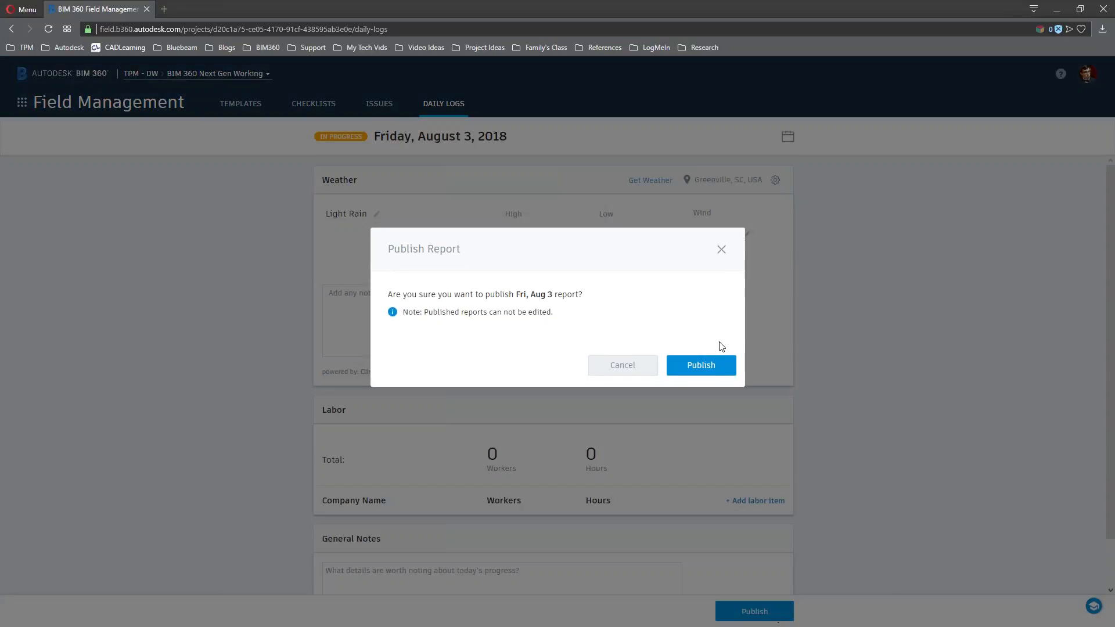
{"action": "left_click", "coordinate": [710, 367]}
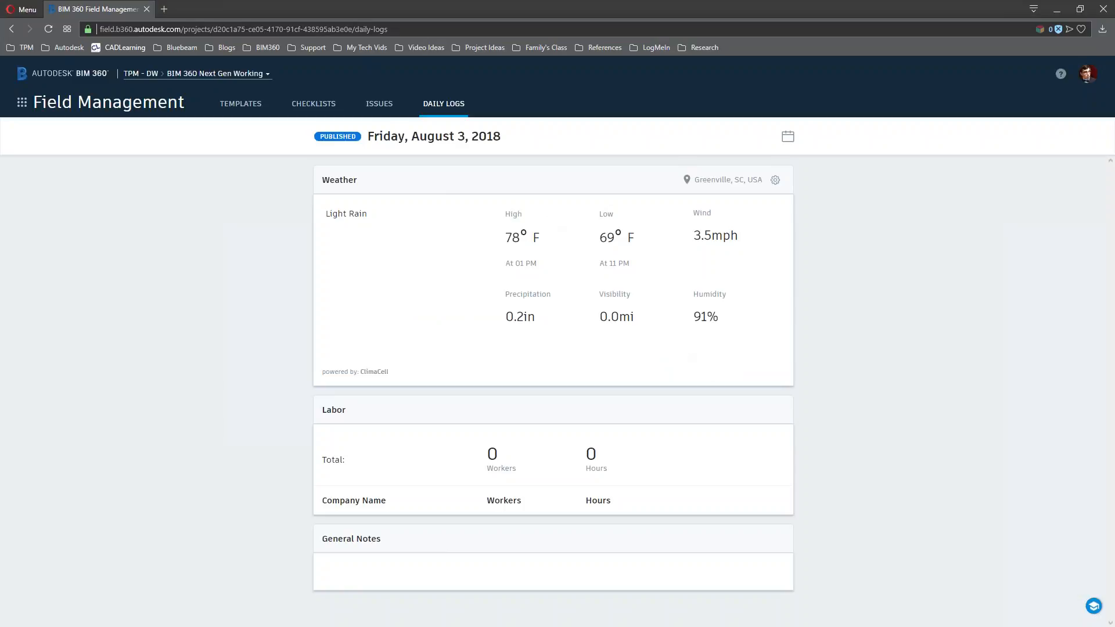
Switch from Field Management to Project Home and scroll through the project dashboard
{"action": "left_click", "coordinate": [124, 109]}
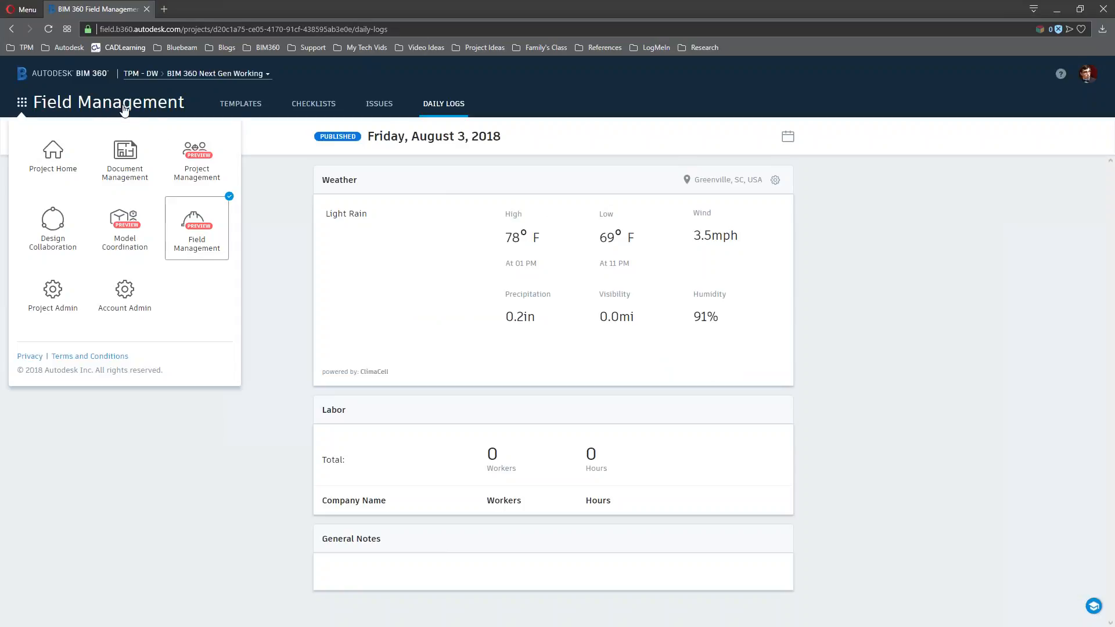
{"action": "left_click", "coordinate": [55, 154]}
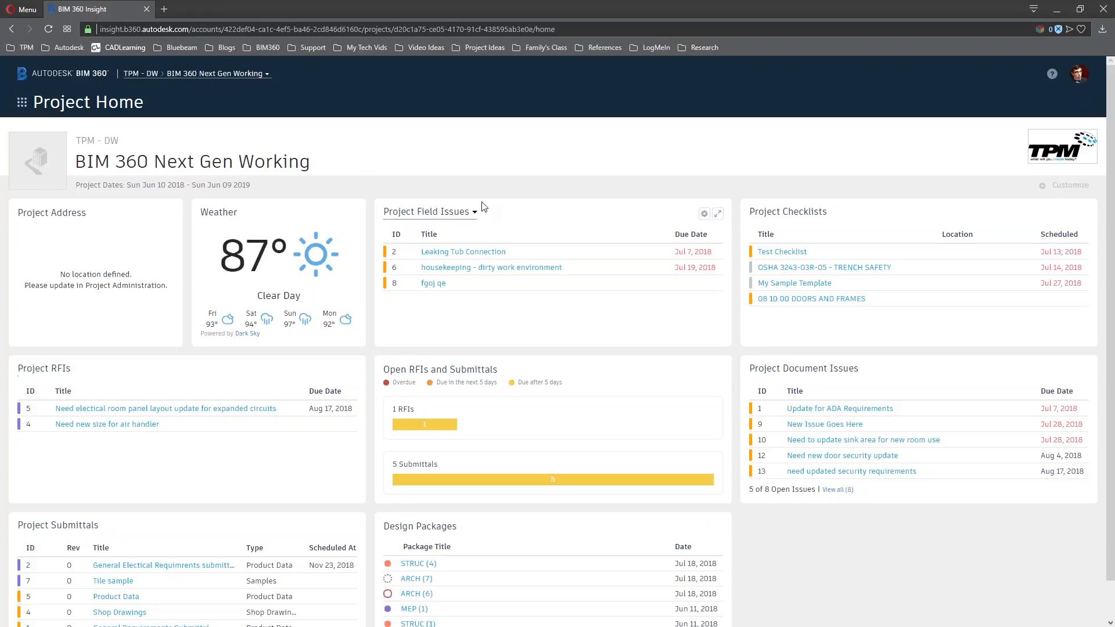
{"action": "scroll", "coordinate": [486, 209], "scroll_direction": "down", "scroll_amount": 1}
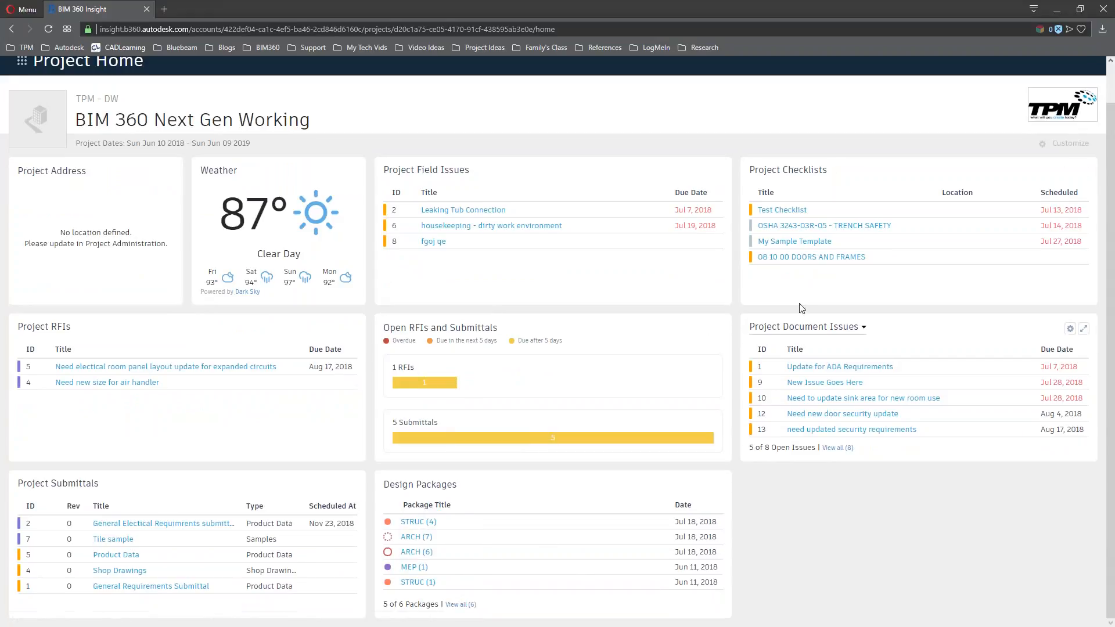